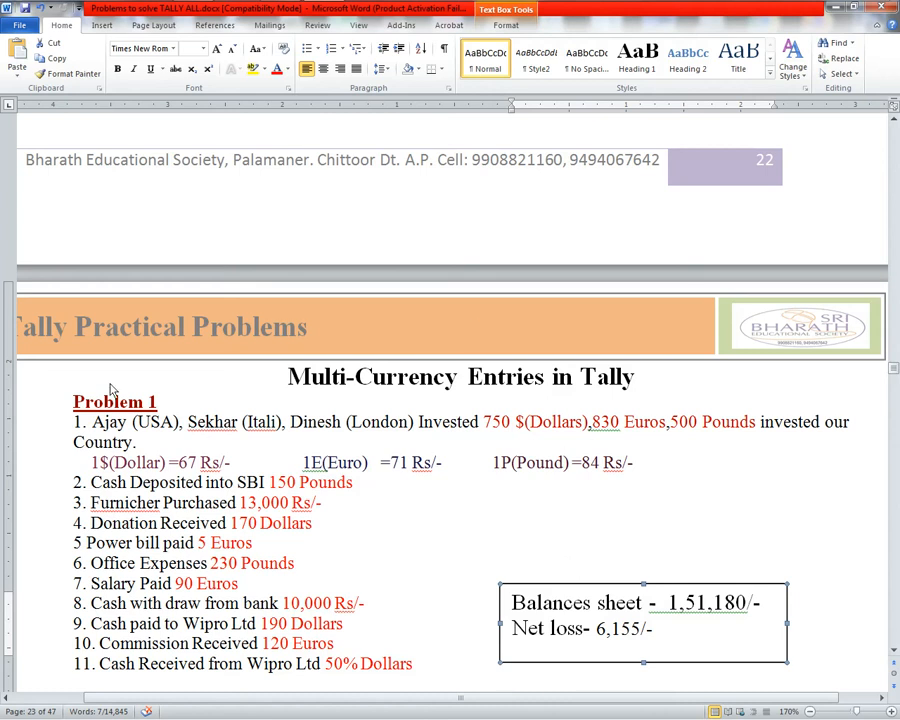
Examine the investors, their countries, and the Dollar, Euro and Pound exchange rates in the first transaction of Problem 1.
left_click(92, 428)
left_click_drag(92, 428, 410, 430)
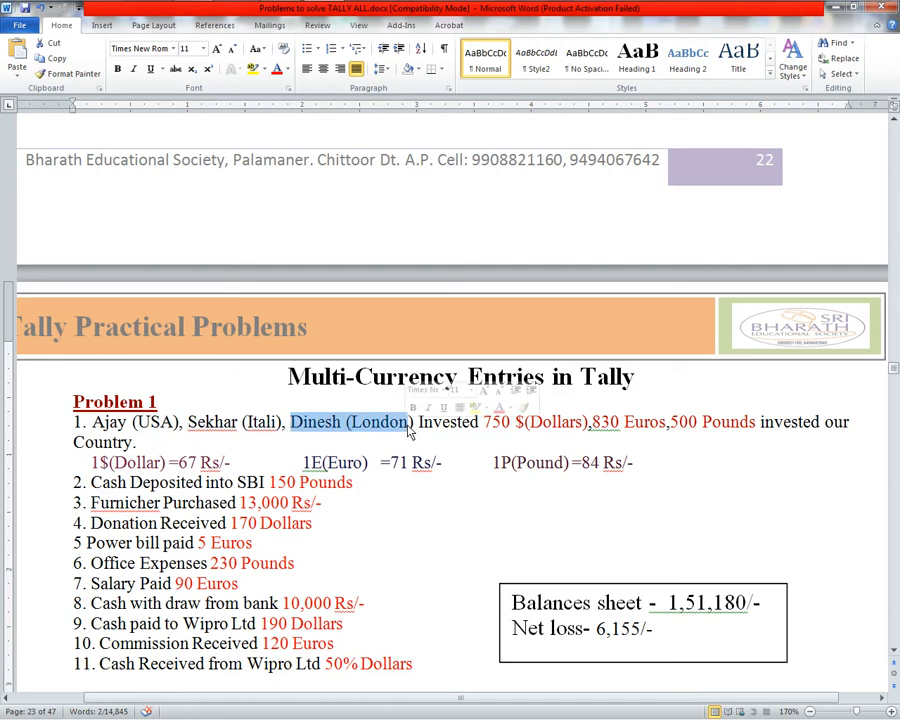
left_click_drag(93, 425, 414, 427)
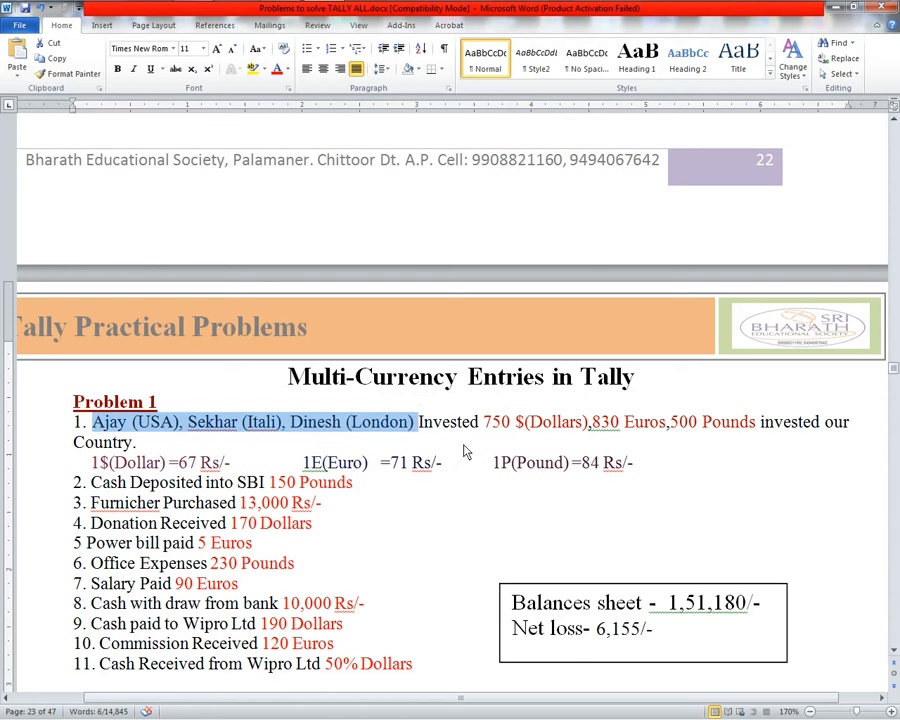
left_click(145, 425)
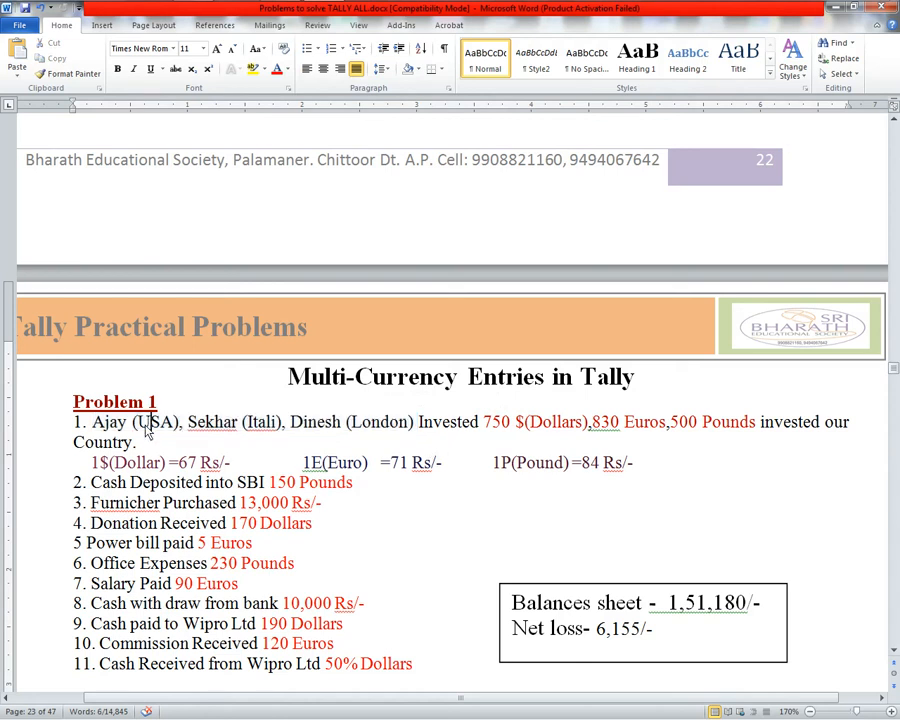
left_click_drag(138, 425, 213, 468)
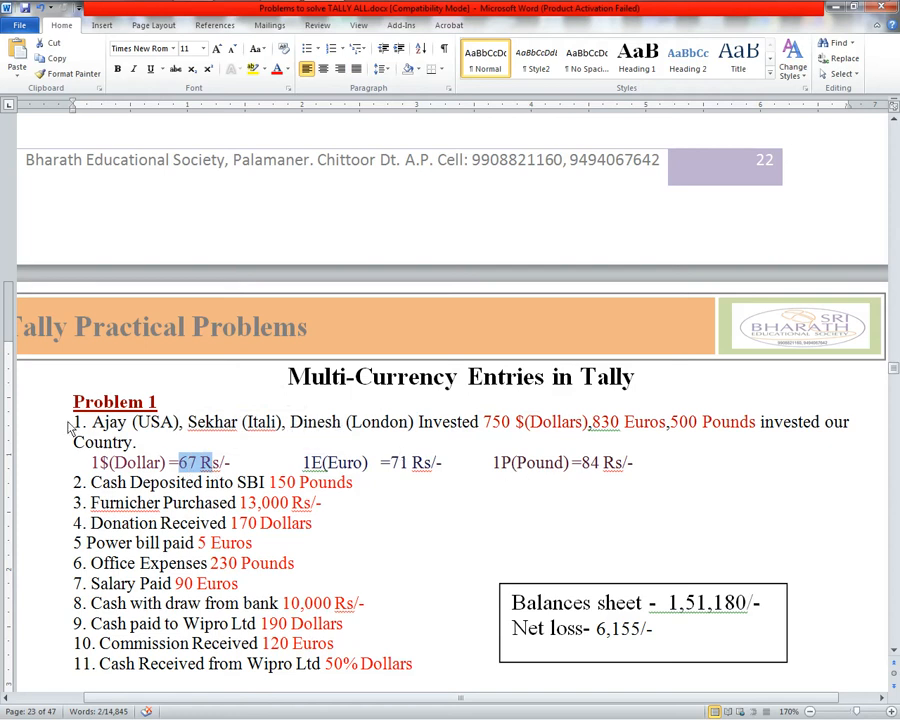
left_click_drag(92, 422, 174, 424)
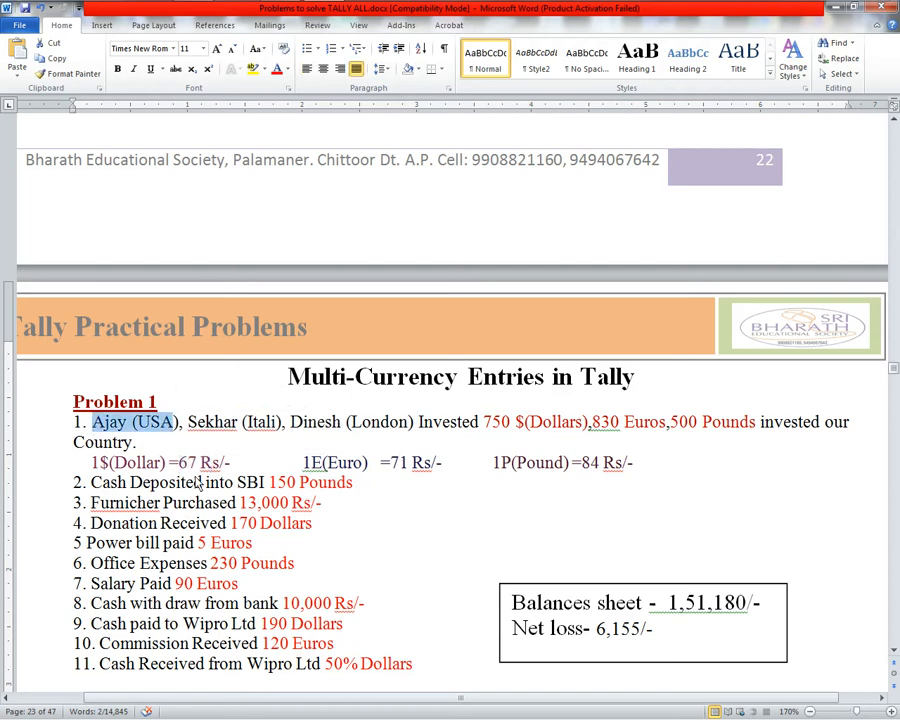
left_click_drag(115, 463, 163, 470)
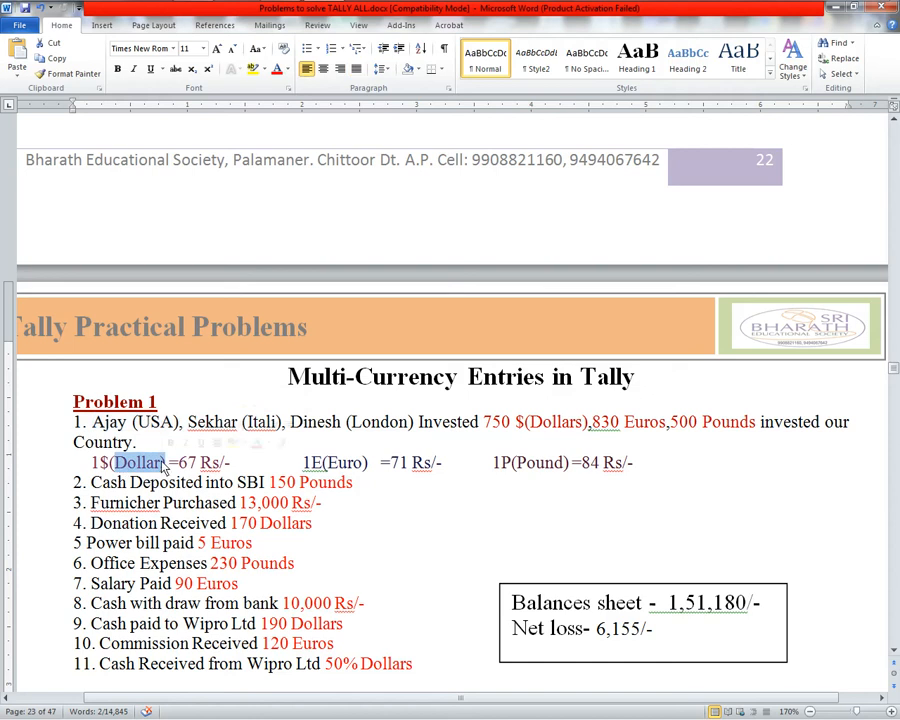
left_click(408, 452)
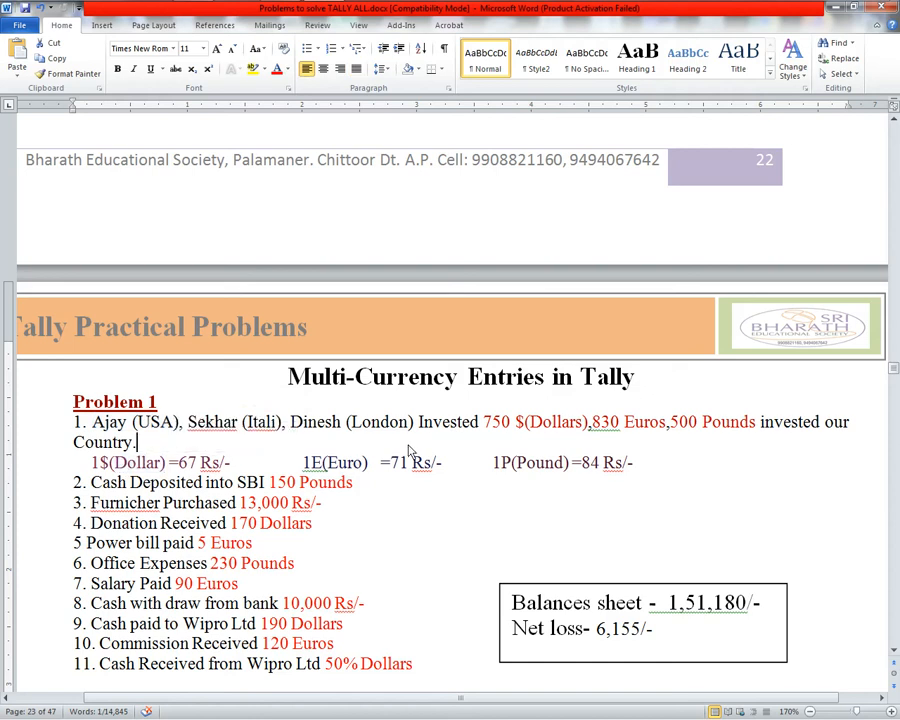
left_click(345, 465)
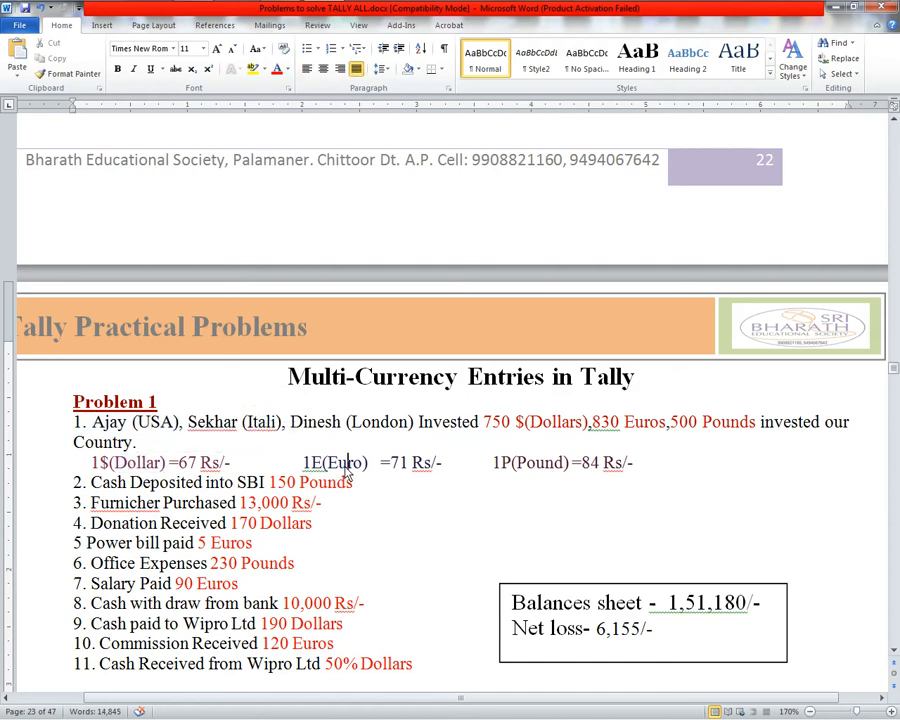
left_click(372, 421)
left_click(543, 465)
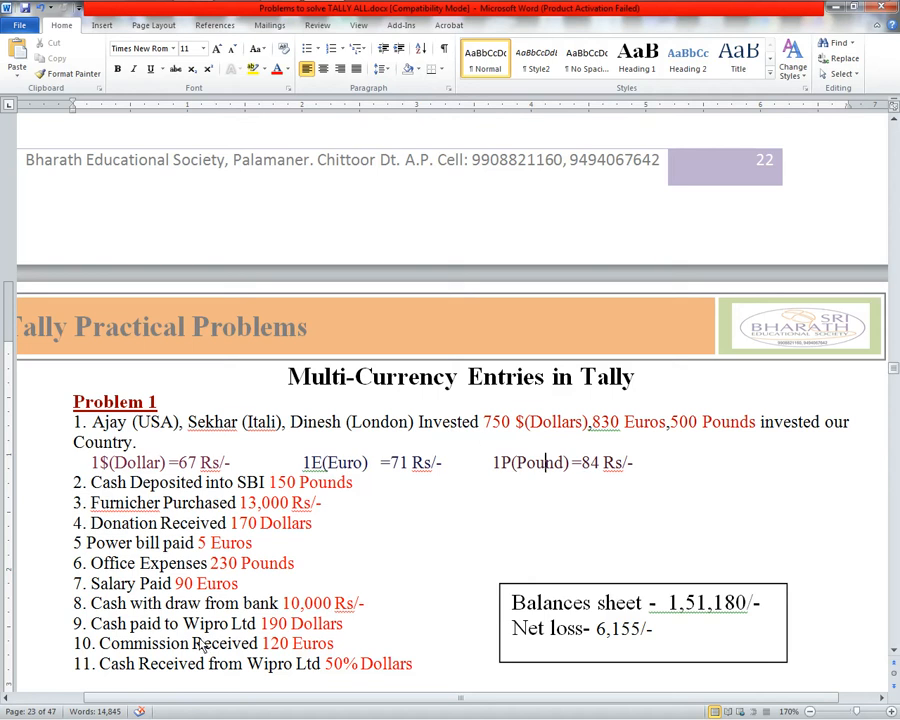
key("alt+Tab")
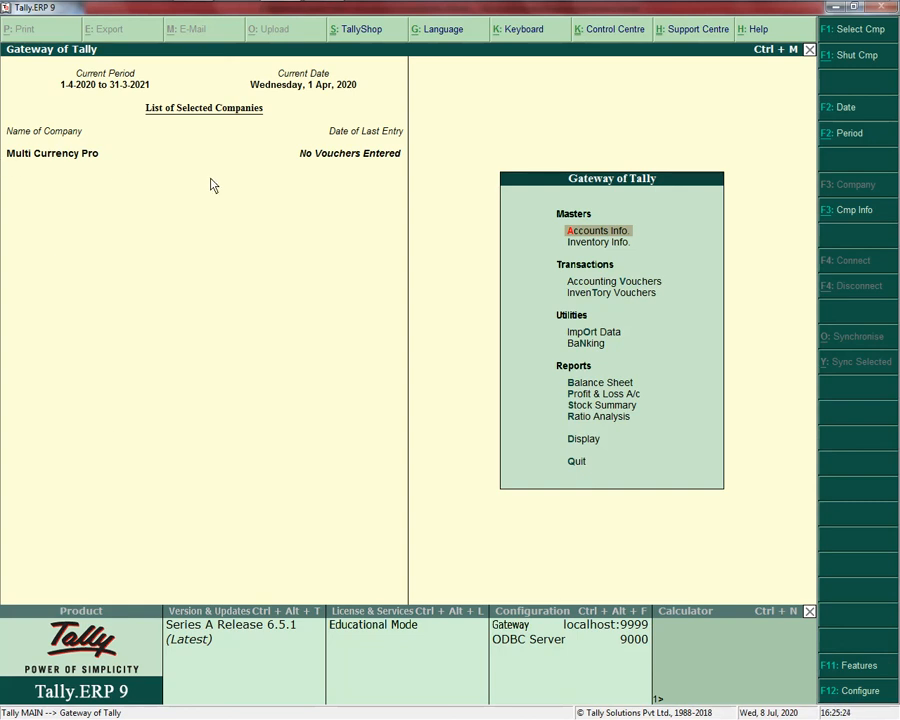
key("alt+Tab")
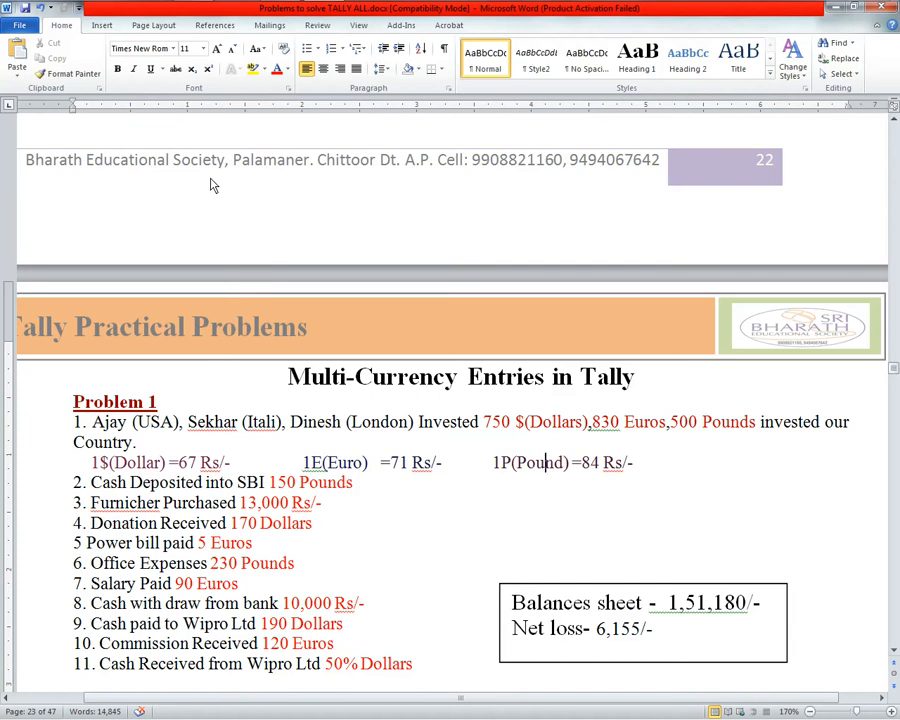
Switch to Tally.ERP 9 and open the Accounting Features of the Multi Currency Pro company.
key("alt+Tab")
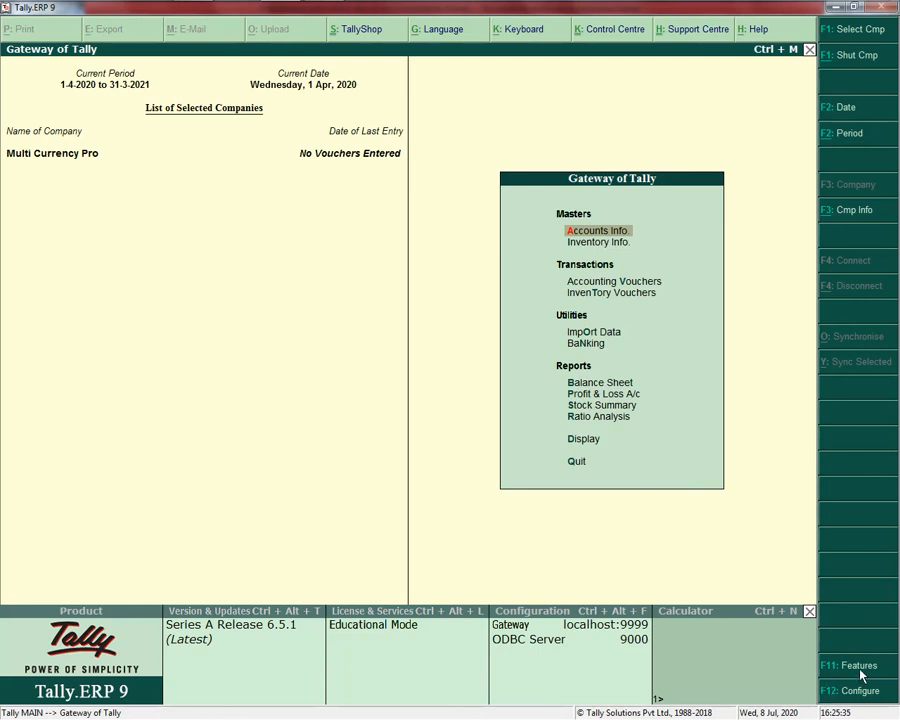
left_click(858, 666)
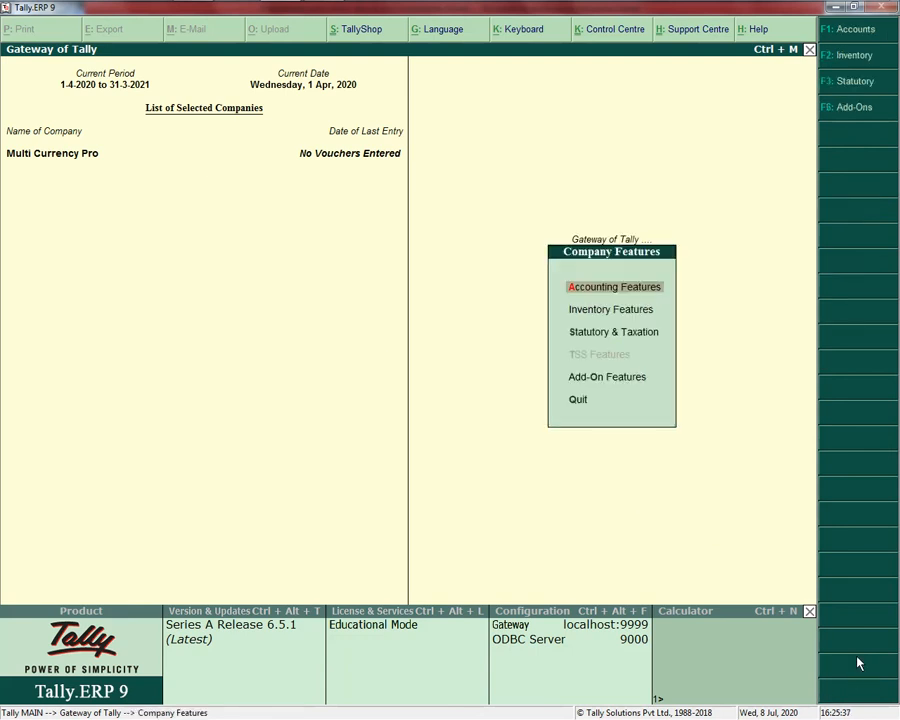
key("Escape")
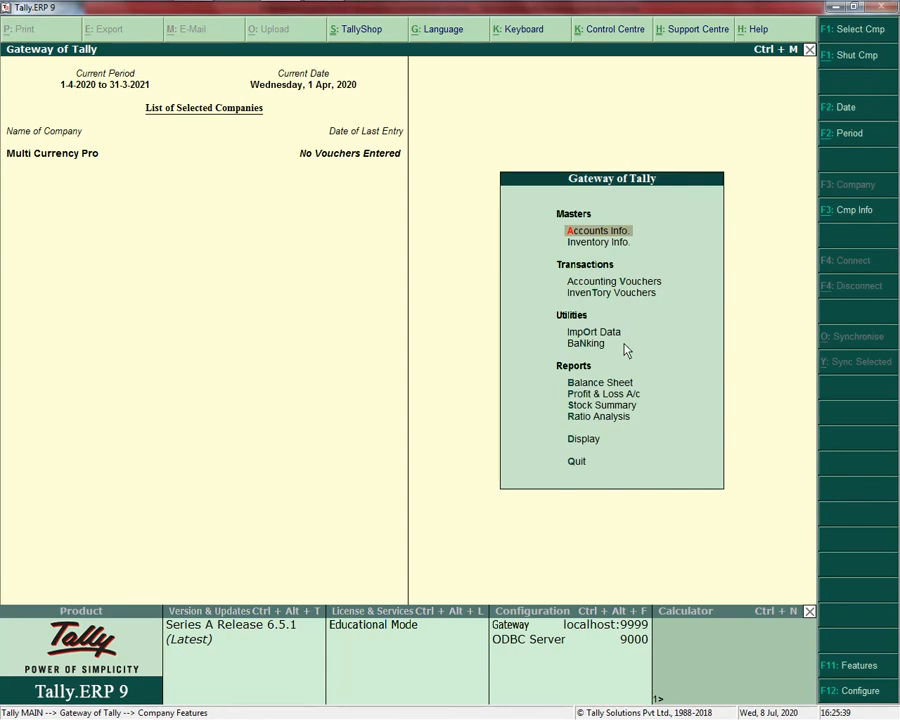
left_click(860, 667)
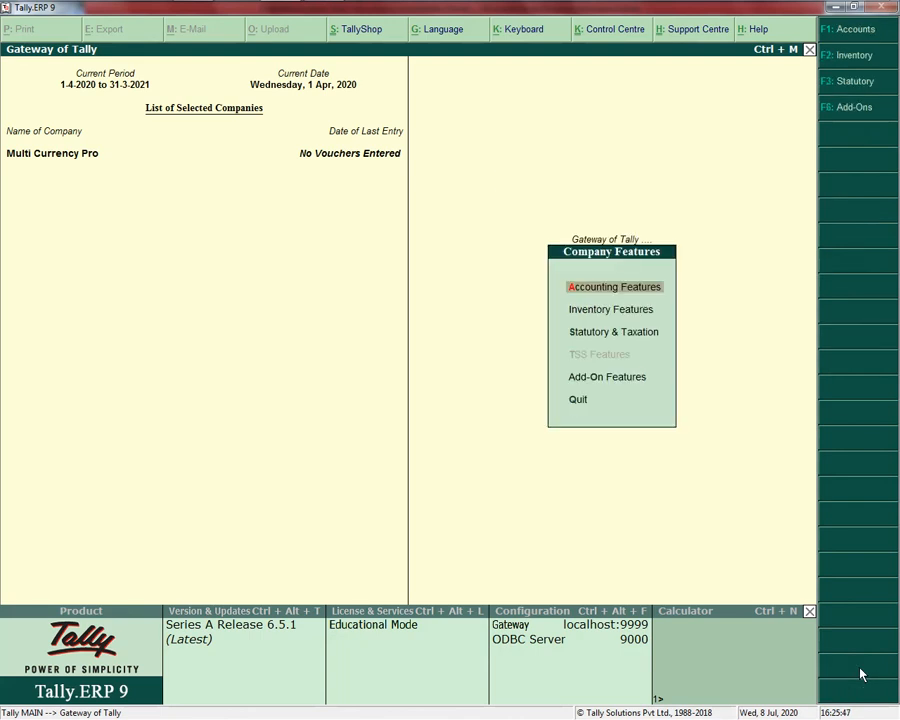
key("Return")
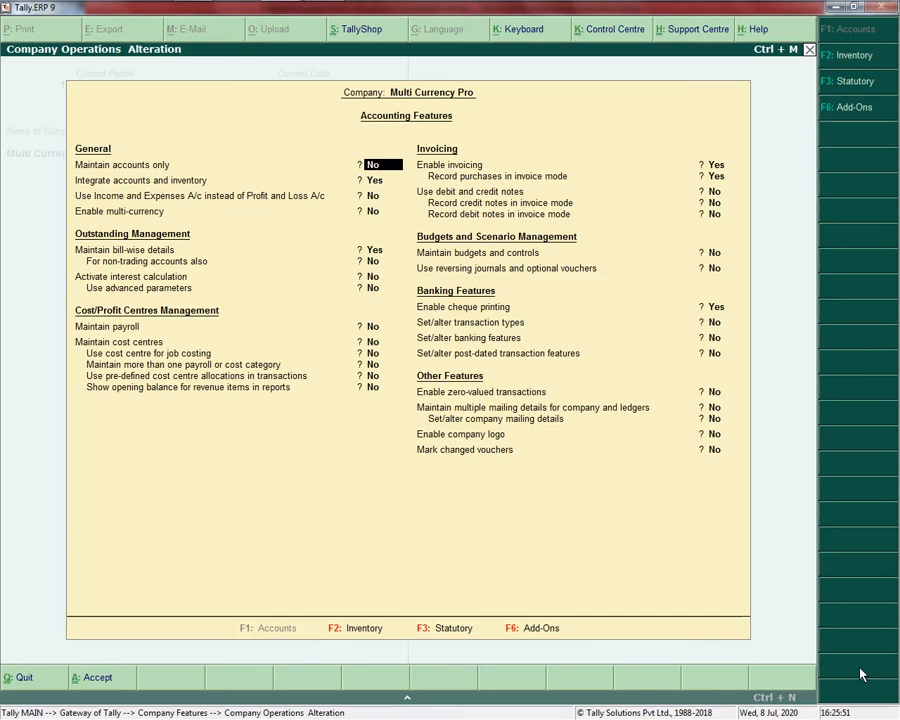
Set Enable multi-currency to Yes, keep the other accounting features as they are, and save the settings.
key("Return")
key("Return")
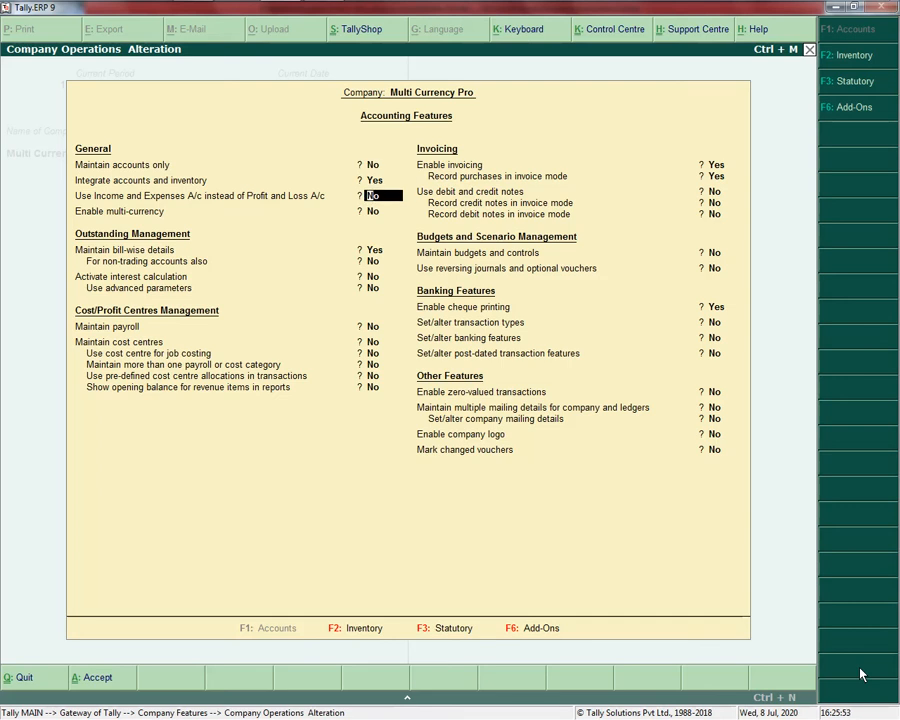
key("Return")
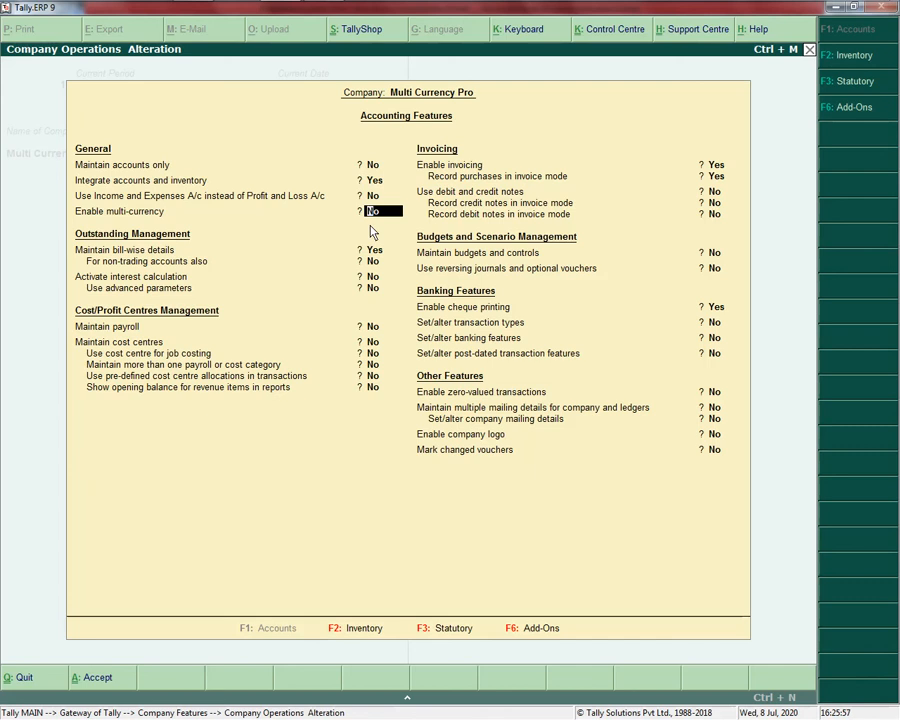
key("y")
key("Return")
key("Return")
key("Return")
key("Return")
key("Return")
key("Return")
key("Return")
key("Return")
key("Return")
key("Return")
key("Return")
key("Return")
key("Return")
key("Return")
key("Return")
key("Return")
key("Return")
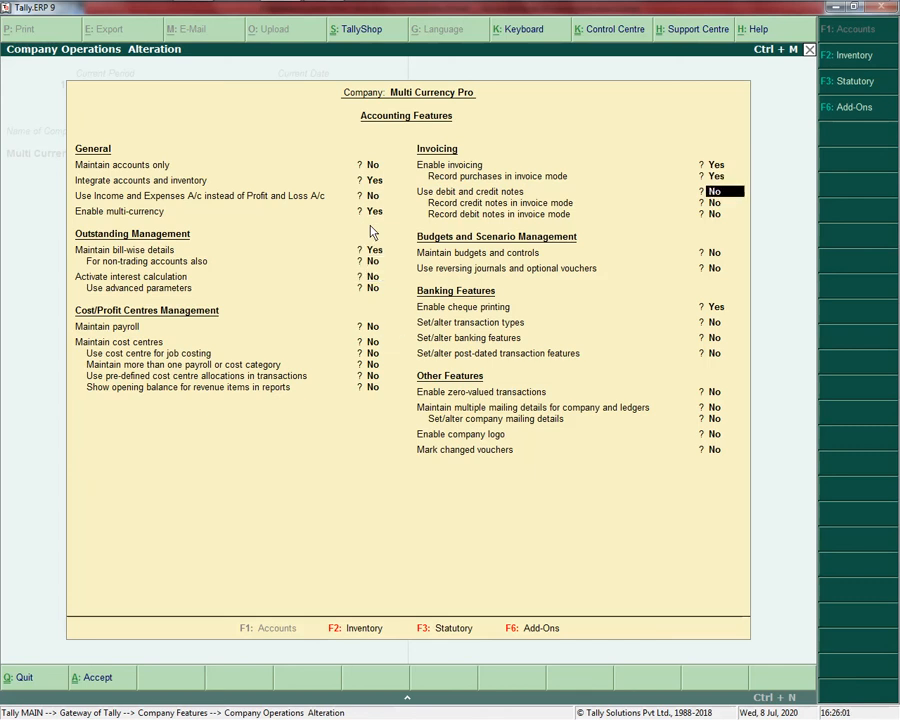
key("Return")
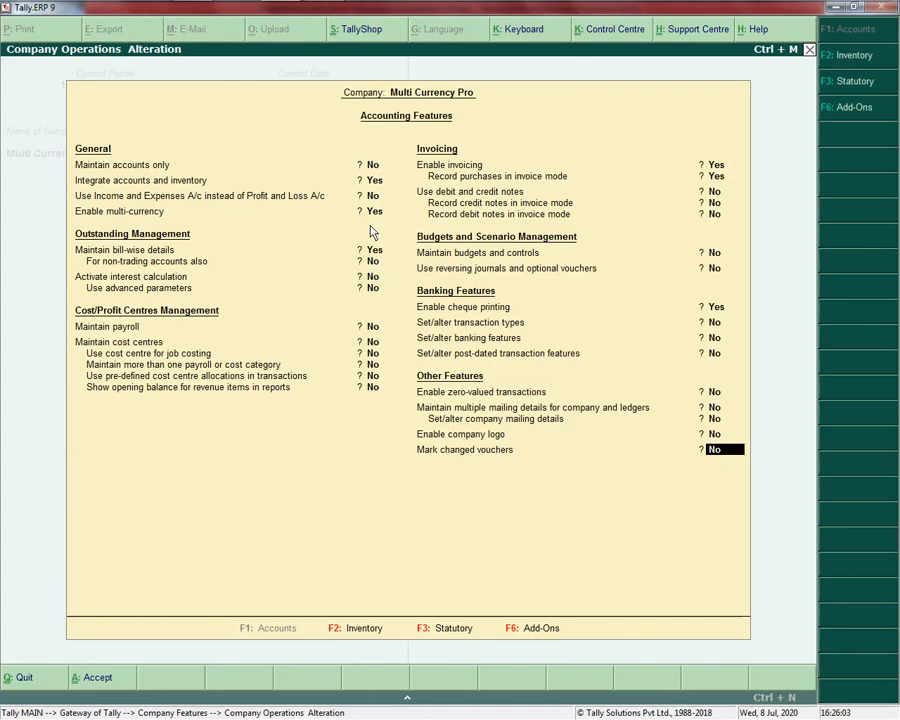
key("Return")
key("Return")
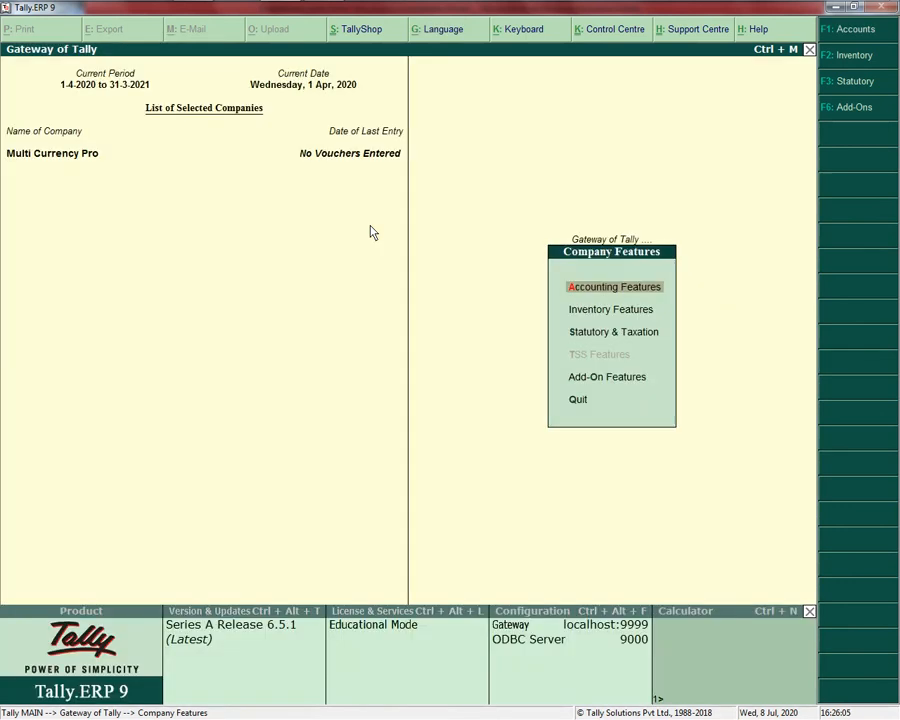
Return to the Gateway of Tally and open the creation form for a new currency under Accounts Info.
key("Escape")
key("Return")
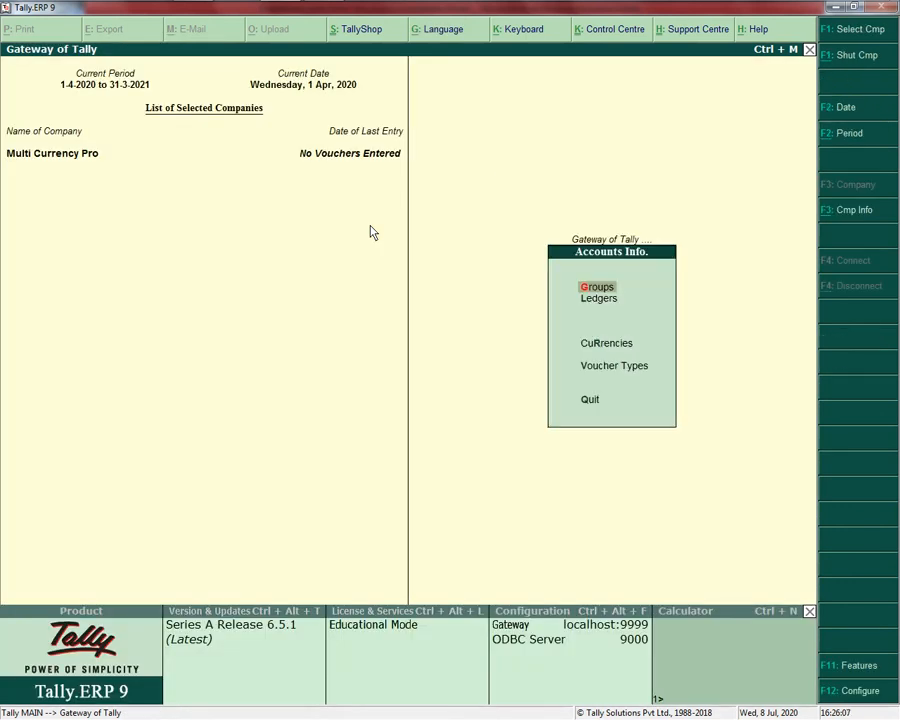
key("Down")
key("Down")
key("Down")
key("Up")
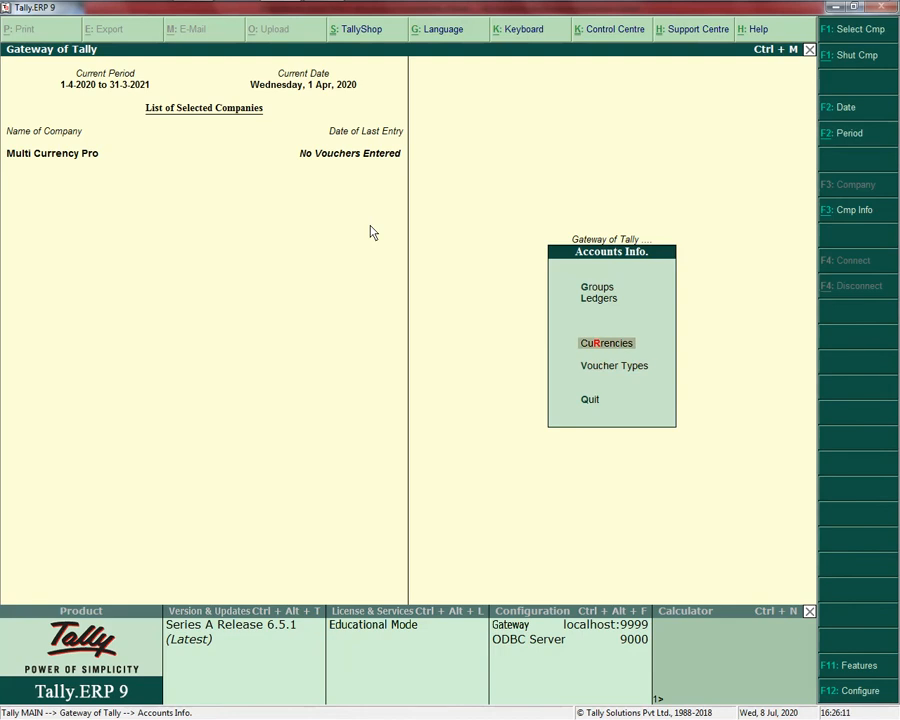
key("alt+Tab")
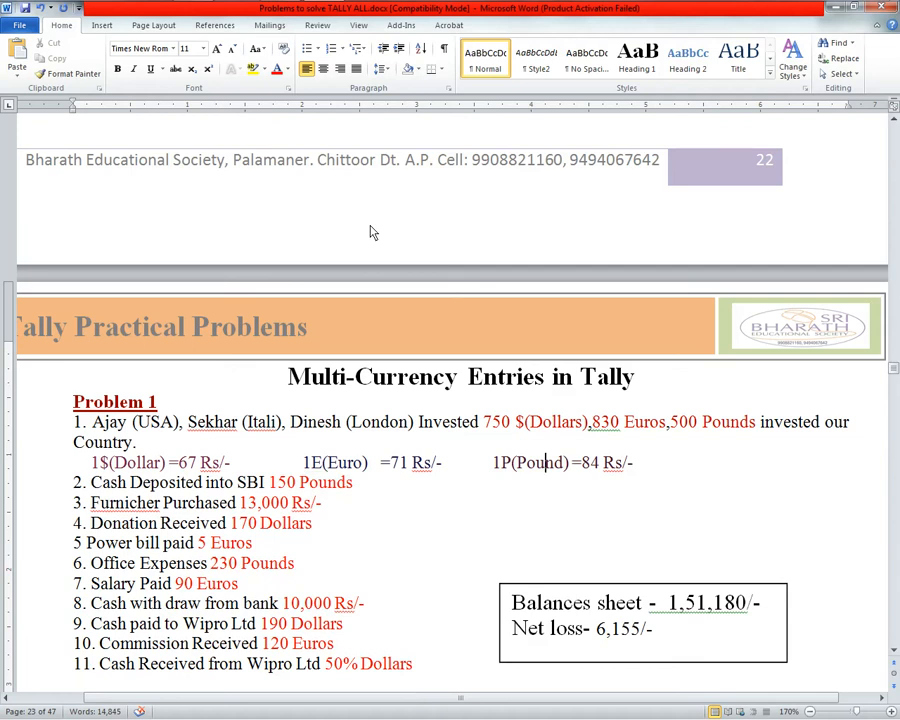
key("alt+Tab")
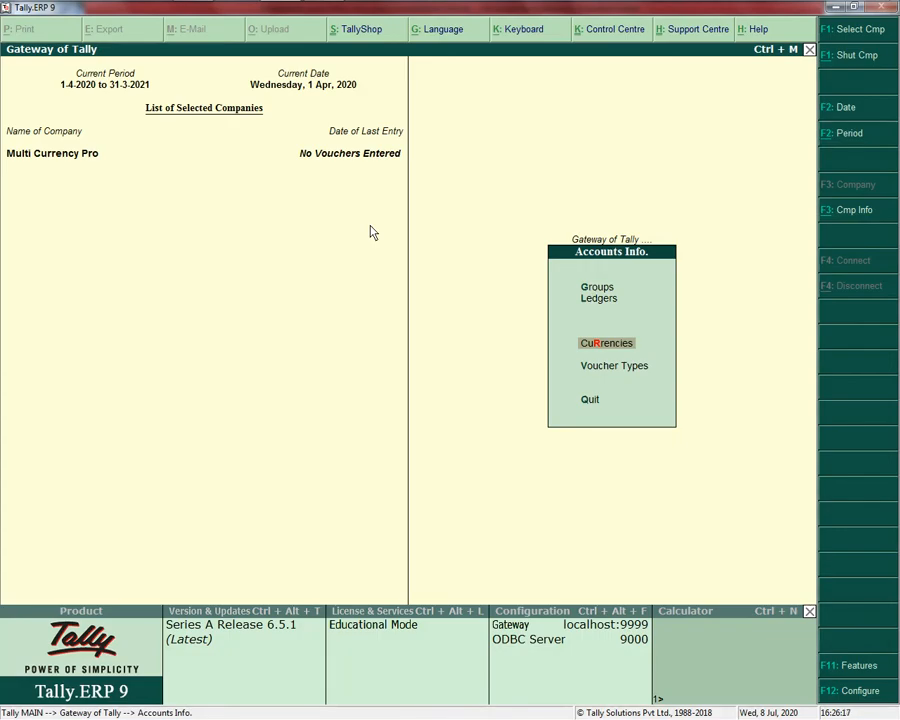
key("Return")
key("Return")
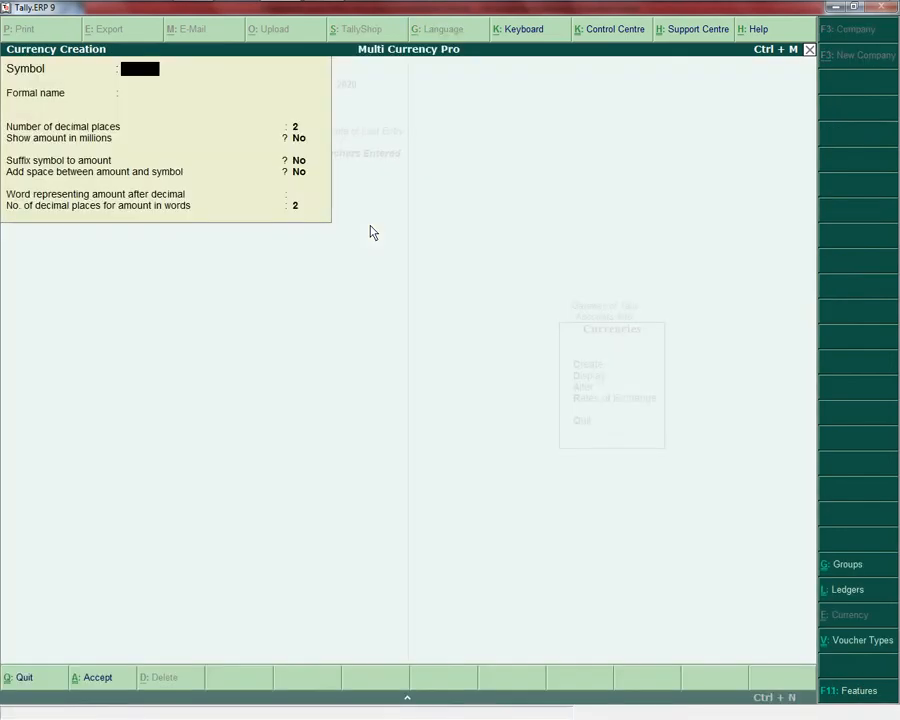
Create a currency with symbol $ and formal name Dollar, keeping the default decimal and display settings.
type("D")
key("BackSpace")
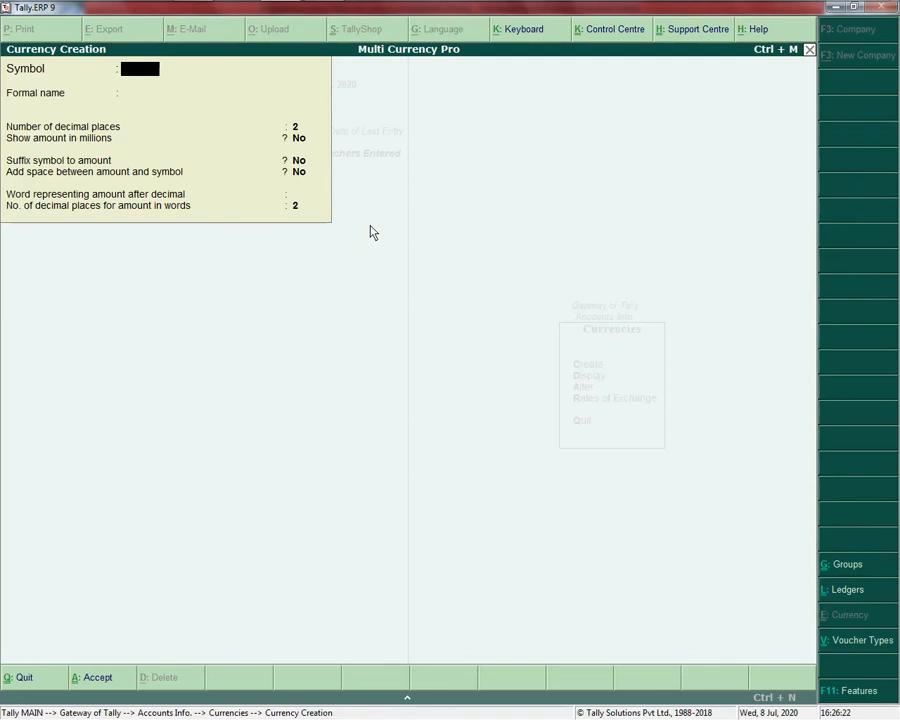
type("$")
key("Return")
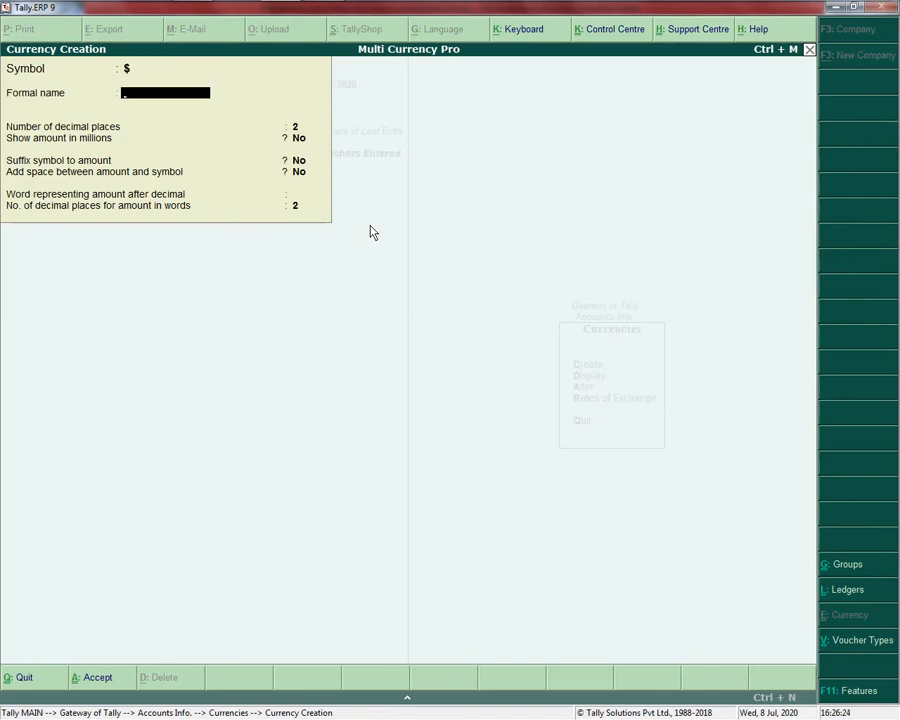
type("Dollar")
key("Return")
key("Return")
key("Return")
key("BackSpace")
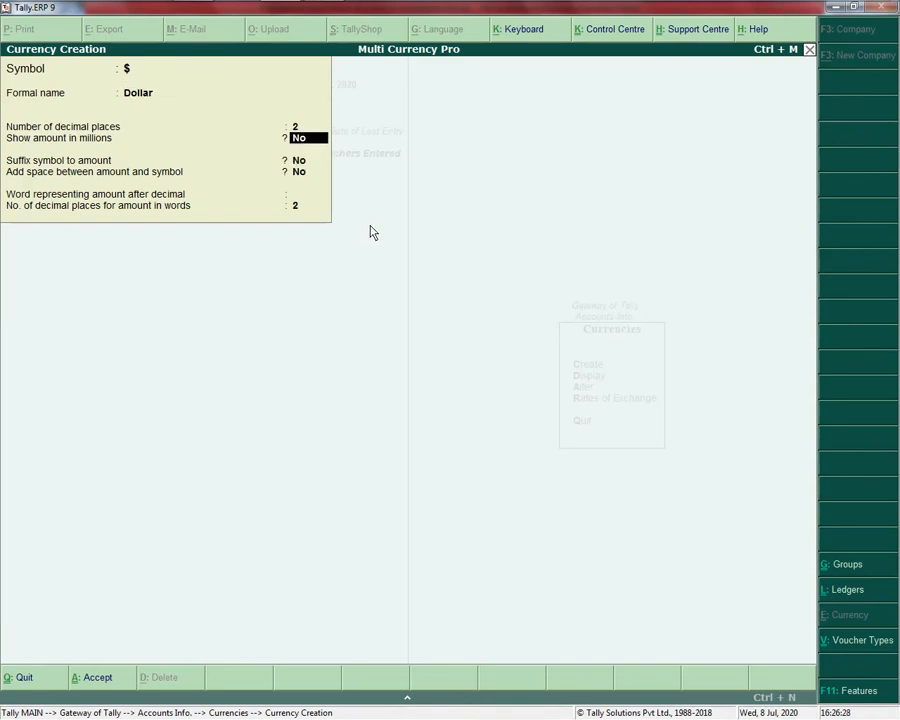
key("Return")
key("Return")
key("Return")
key("Return")
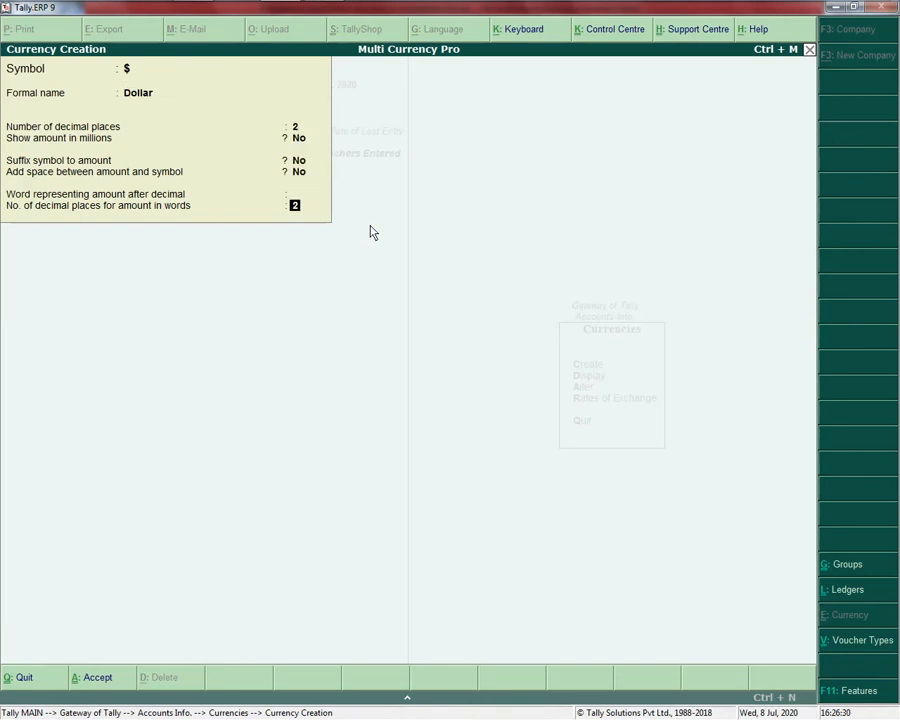
key("Return")
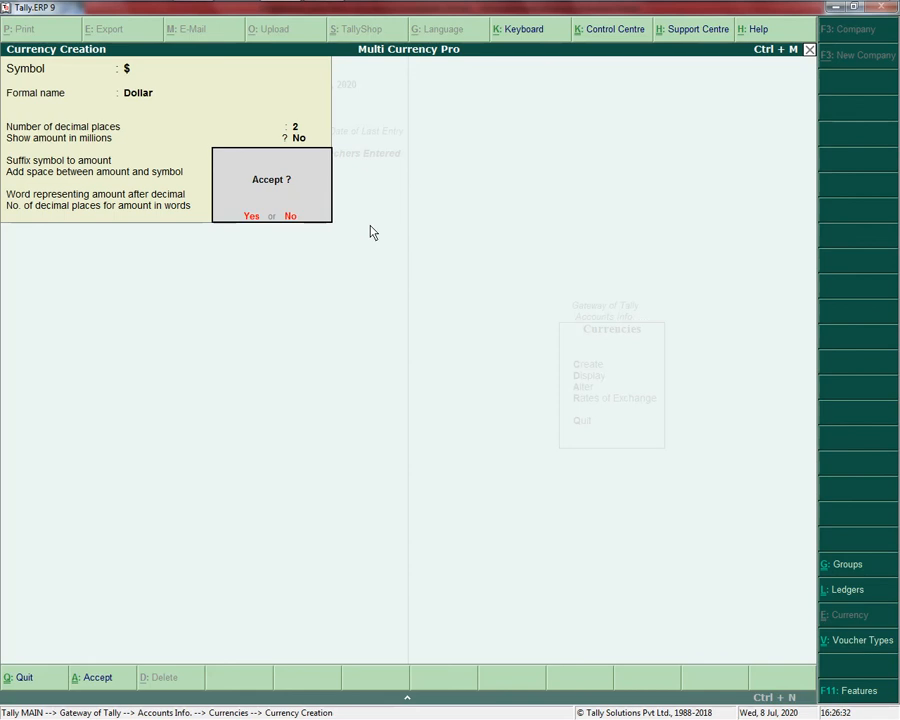
key("Return")
Check the currency symbols in the Word problem sheet, then create a currency in Tally.ERP 9 with symbol E and formal name Euro, keeping the defaults.
key("alt+Tab")
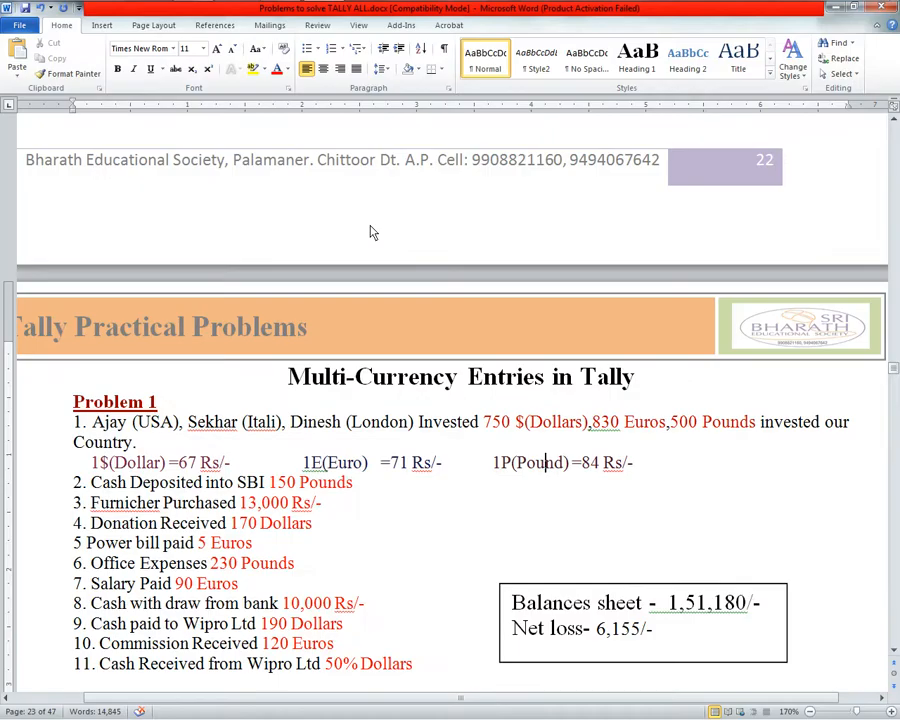
key("alt+Tab")
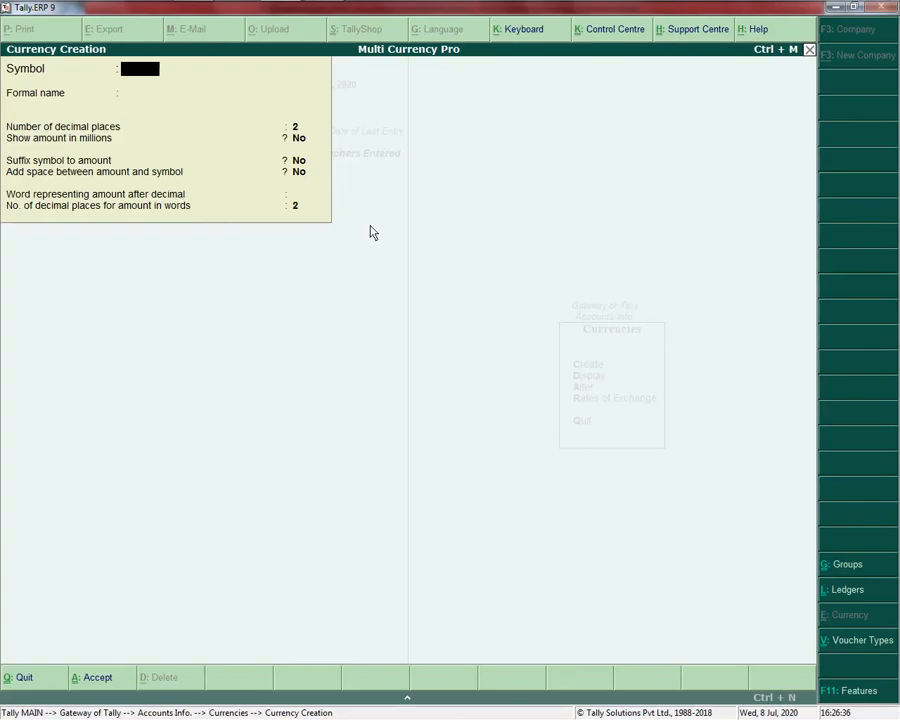
type("E")
key("Return")
type("E")
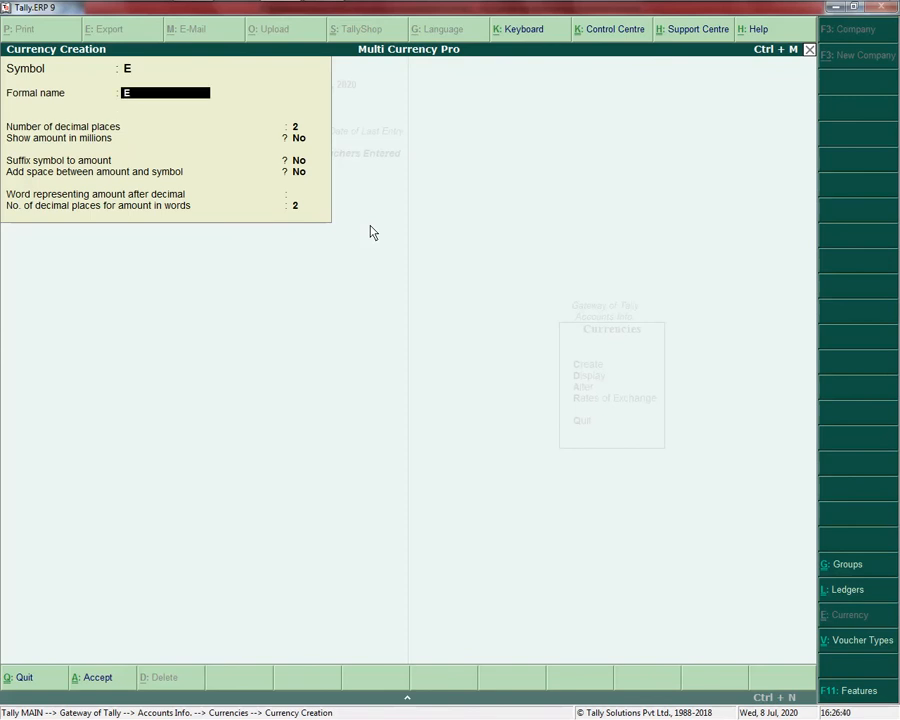
type("uro")
key("Return")
key("Return")
key("Return")
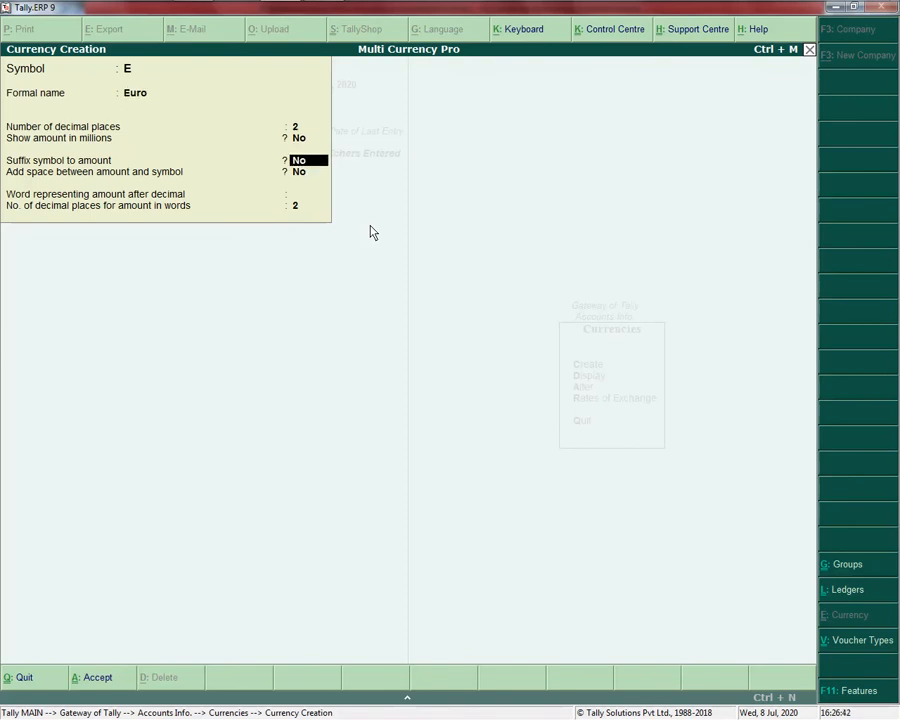
key("Return")
key("Return")
key("Return")
Create a currency with symbol P and formal name Pounds, keeping the default settings, and leave the currency creation form.
key("alt+Tab")
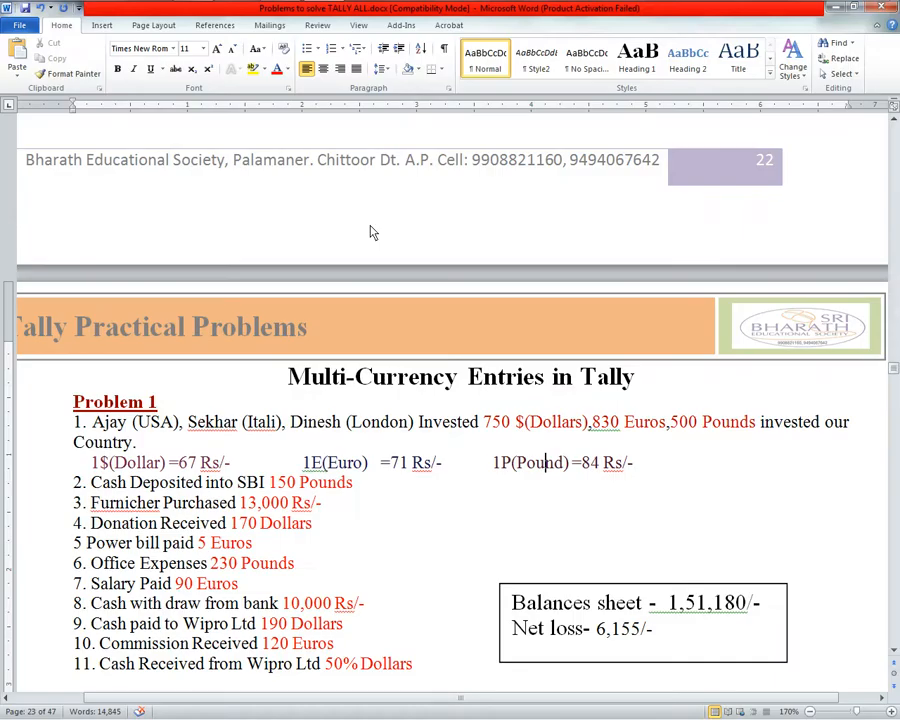
key("alt+Tab")
type("P")
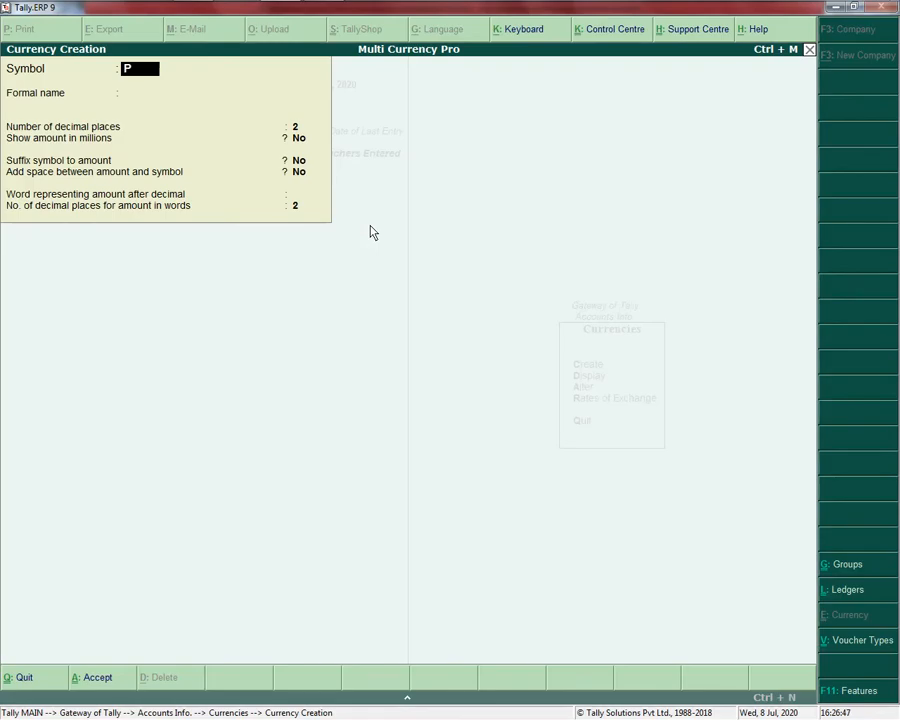
key("Return")
type("Pounds")
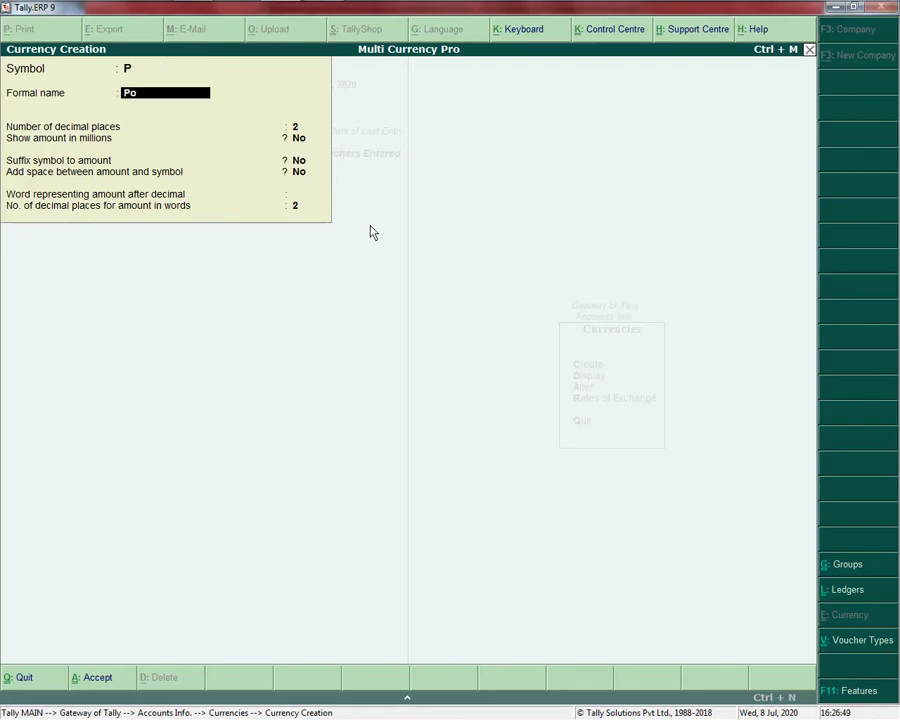
key("Return")
key("Return")
key("Return")
key("Return")
key("Return")
key("Return")
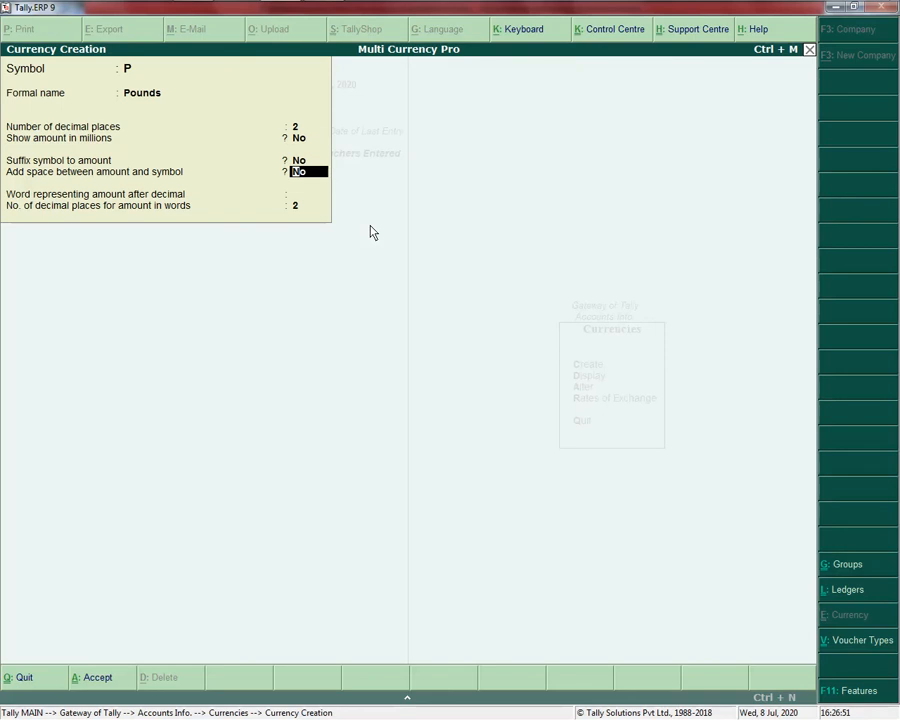
key("Return")
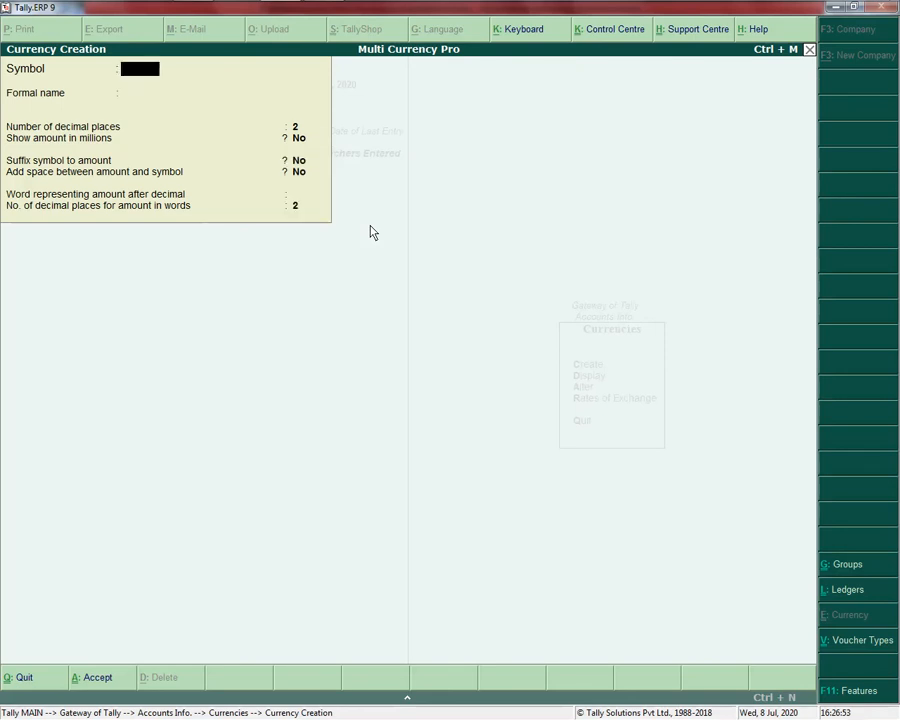
key("Escape")
key("Return")
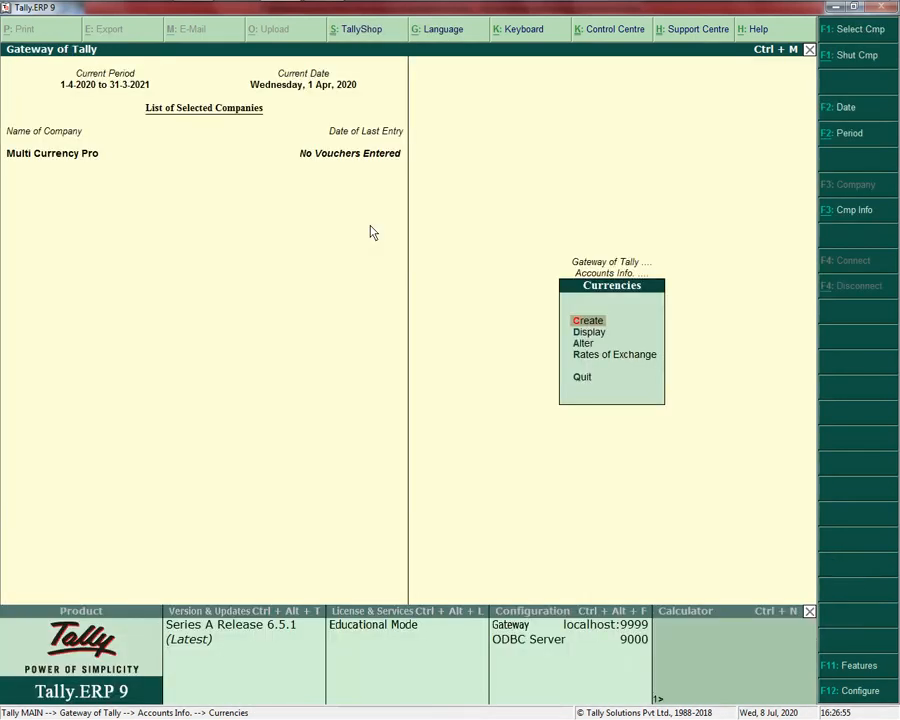
Display the list of currencies to check the ones created for the company.
key("Down")
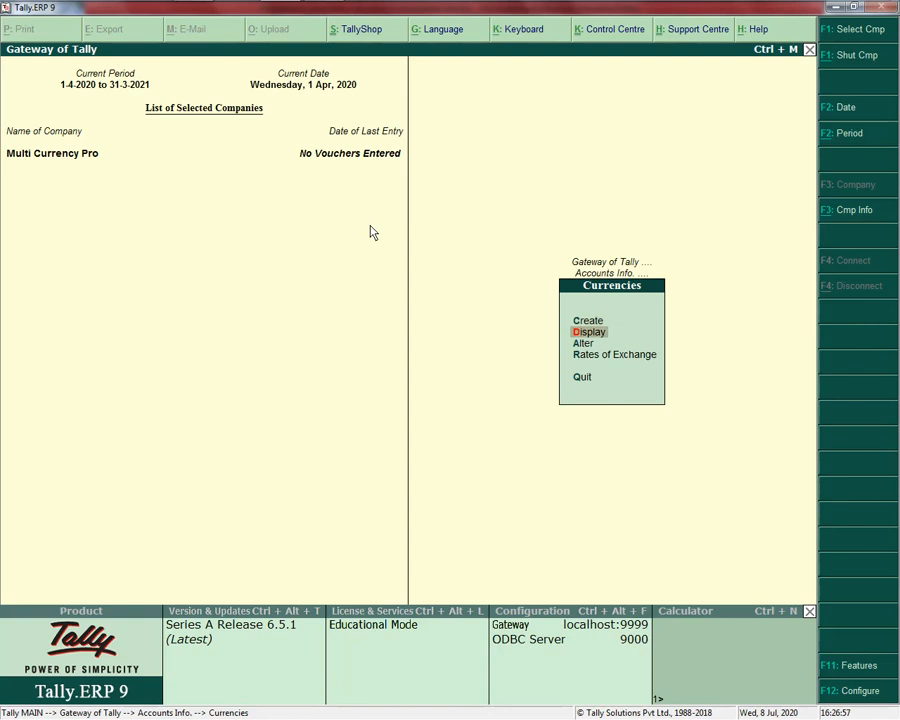
key("Return")
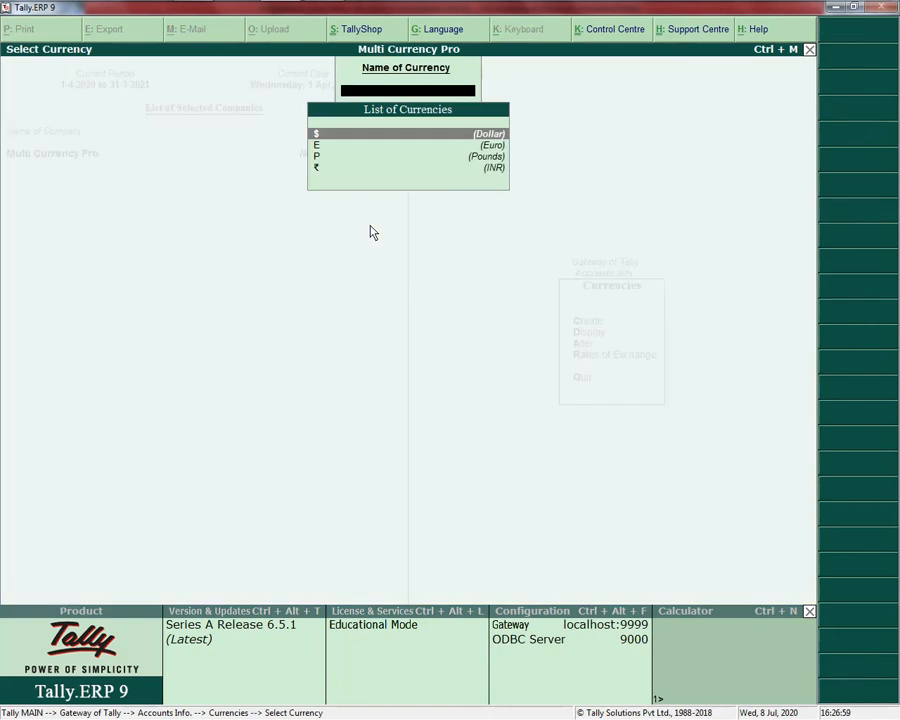
key("Down")
key("Down")
key("Down")
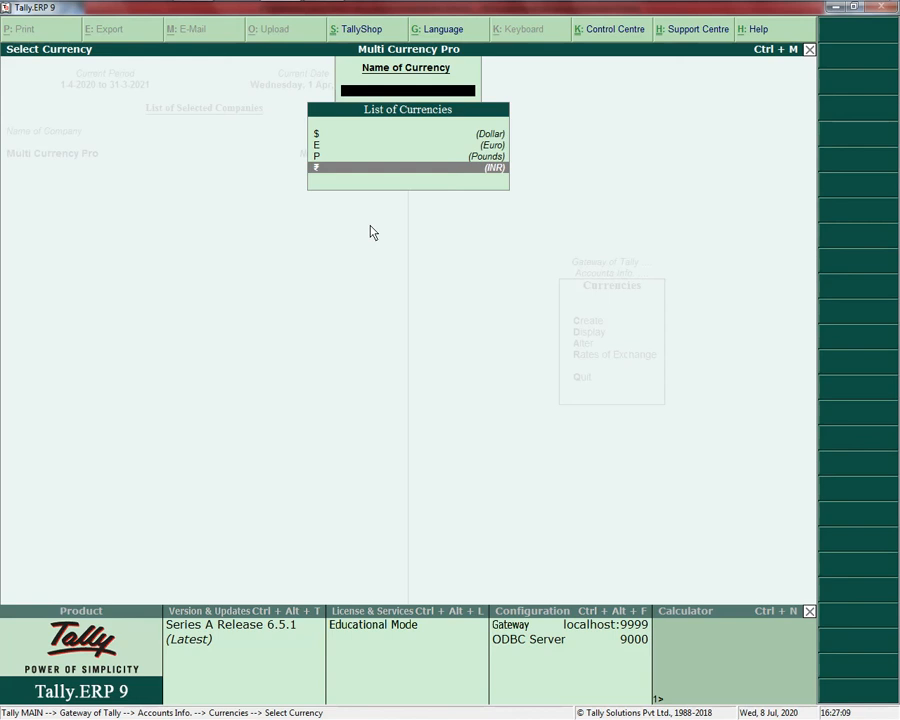
key("Escape")
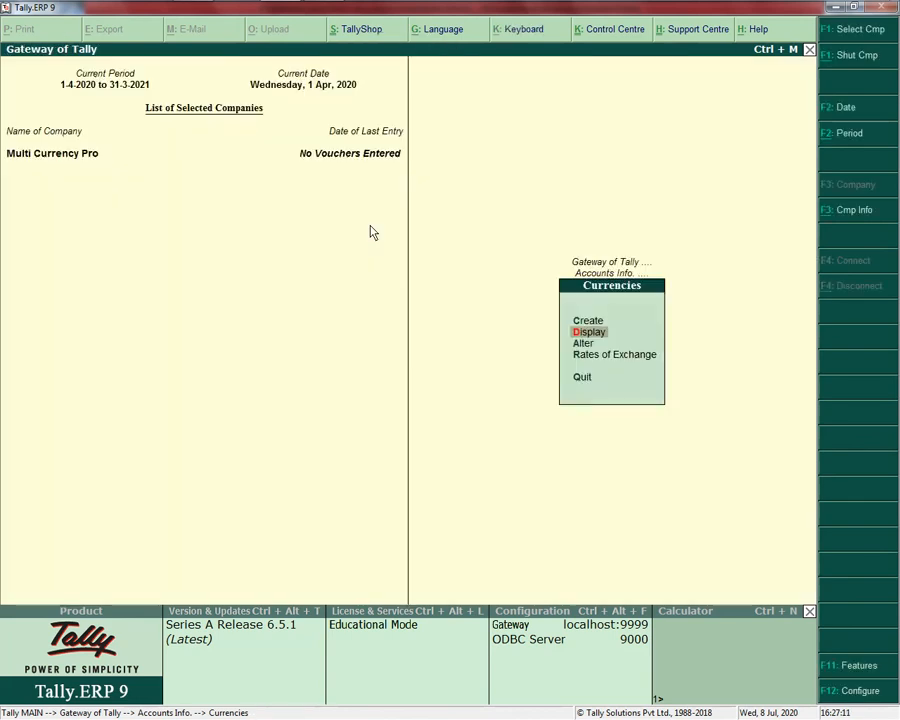
Open the rates of exchange for 1-Apr-2020 and set the Dollar's standard rate to 67, leaving its selling and buying rates blank.
key("Down")
key("Down")
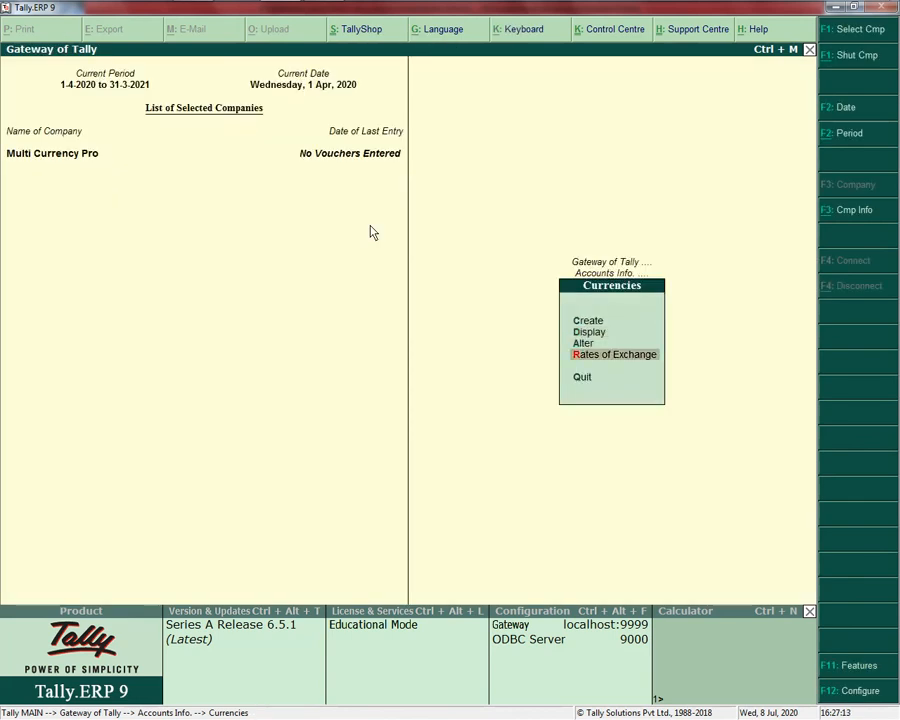
key("Return")
key("Return")
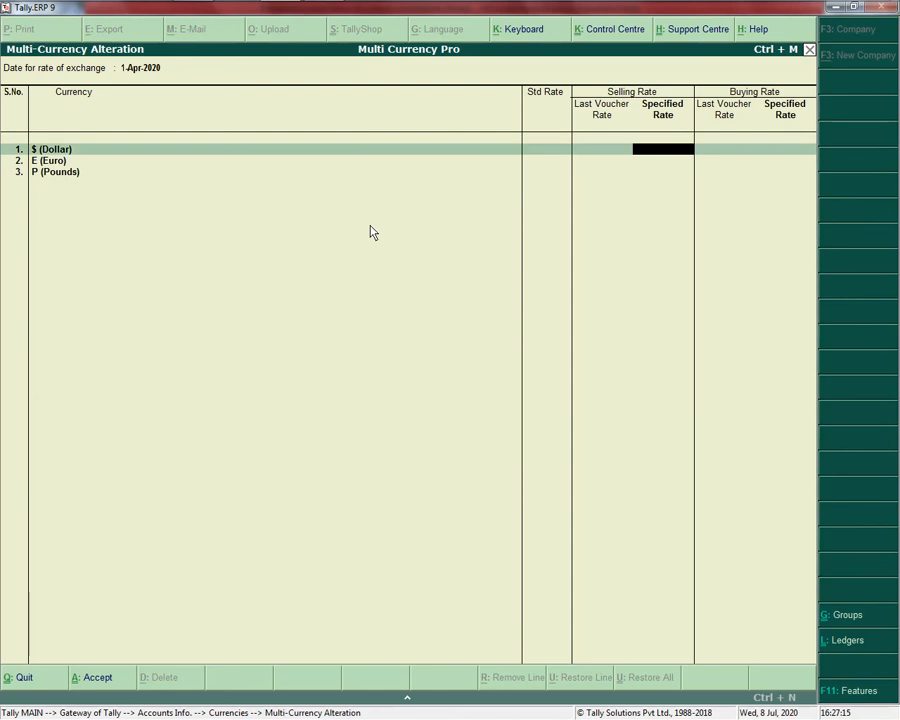
key("BackSpace")
key("Return")
key("BackSpace")
key("alt+Tab")
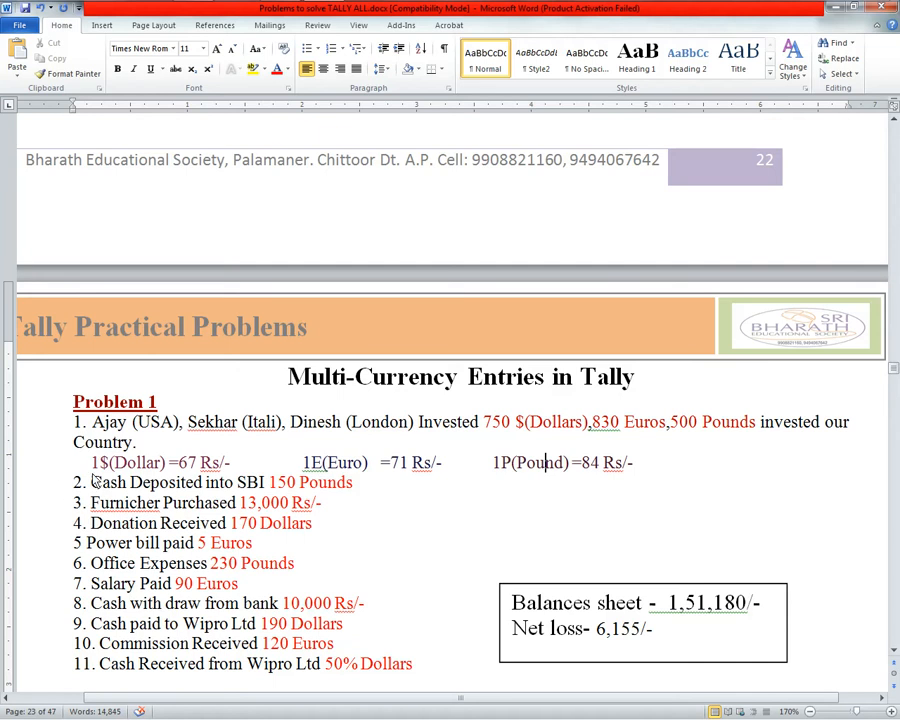
key("alt+Tab")
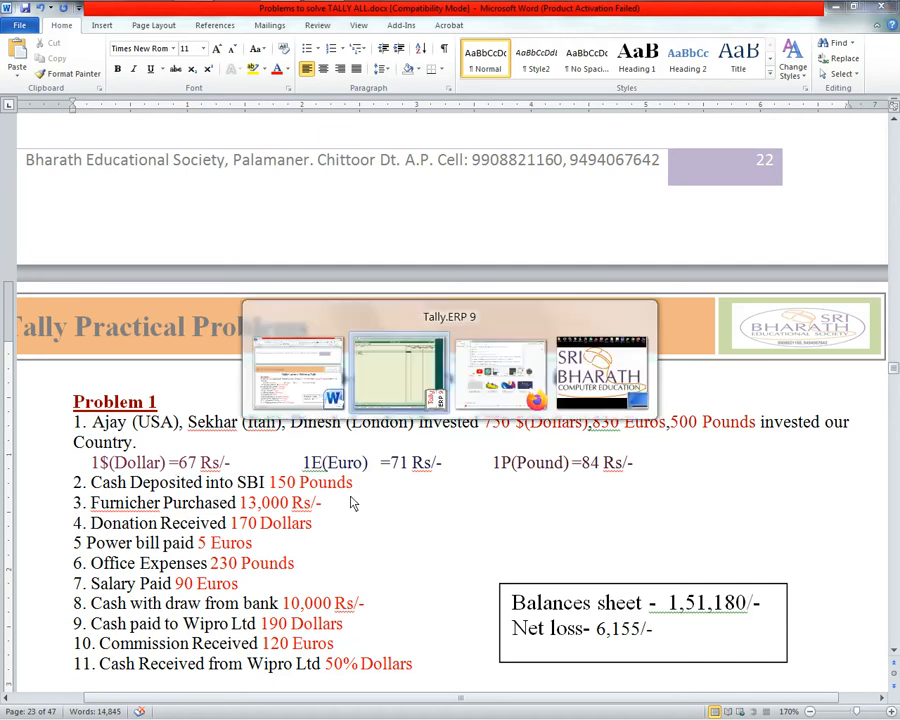
type("67")
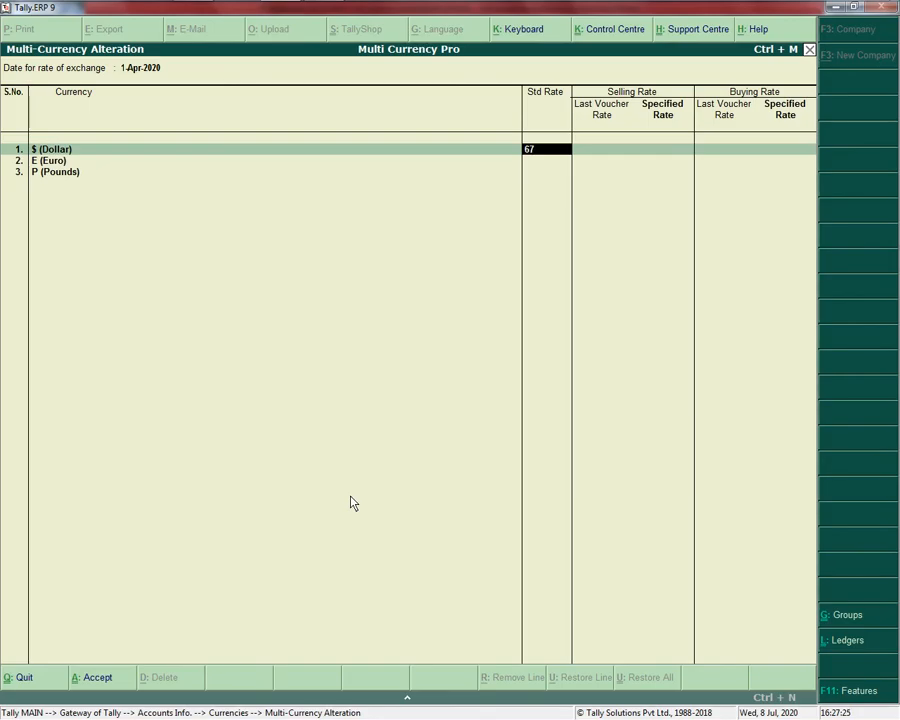
key("Return")
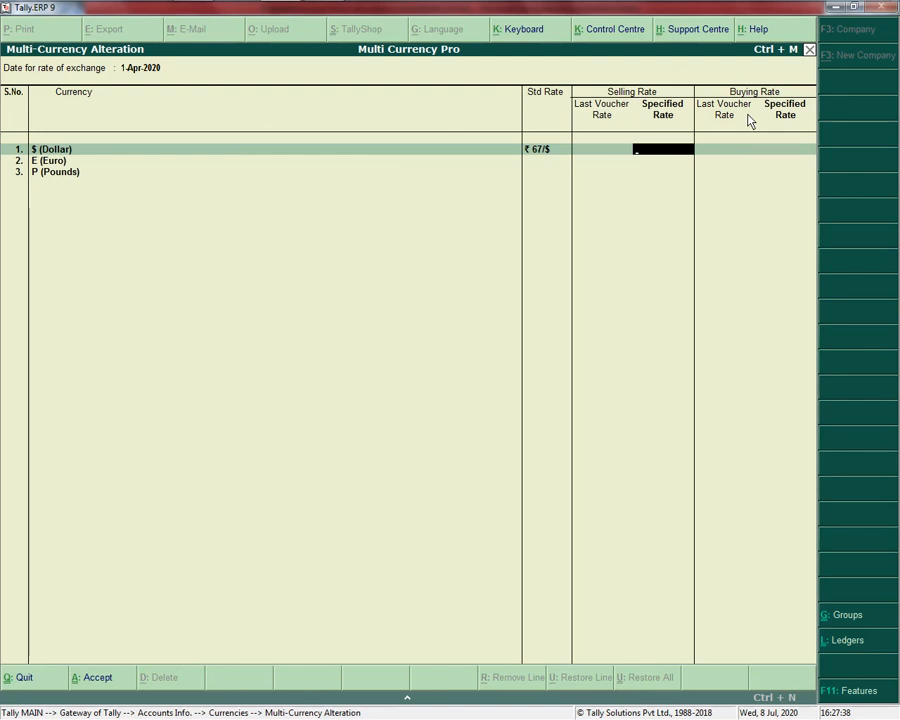
key("Return")
key("Return")
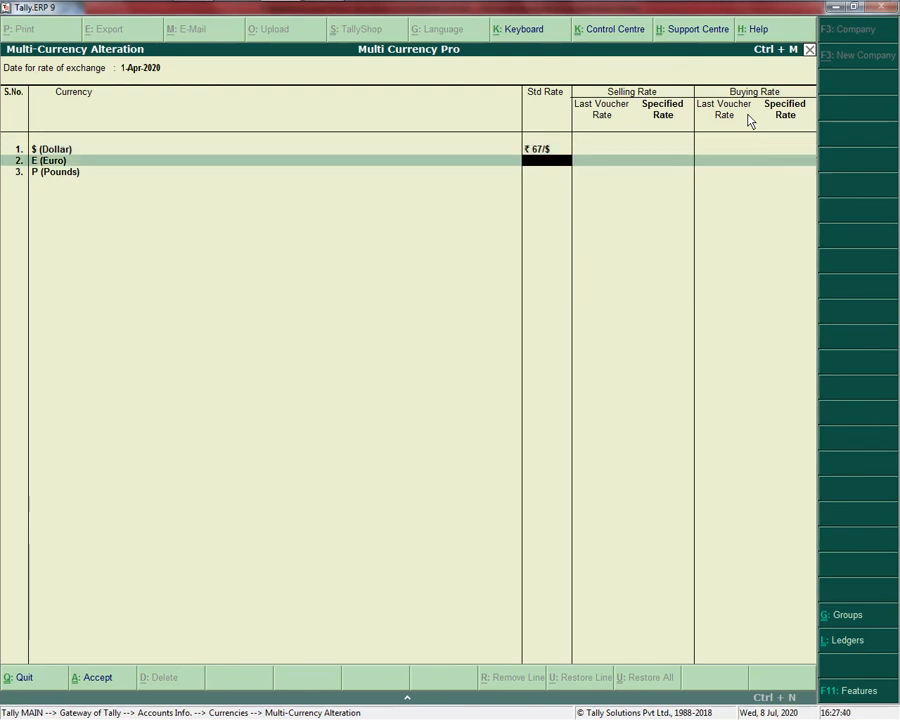
Look up the Euro rate in the Word problem sheet and set the Euro's standard rate to 71, leaving its specified rates blank.
key("alt+Tab")
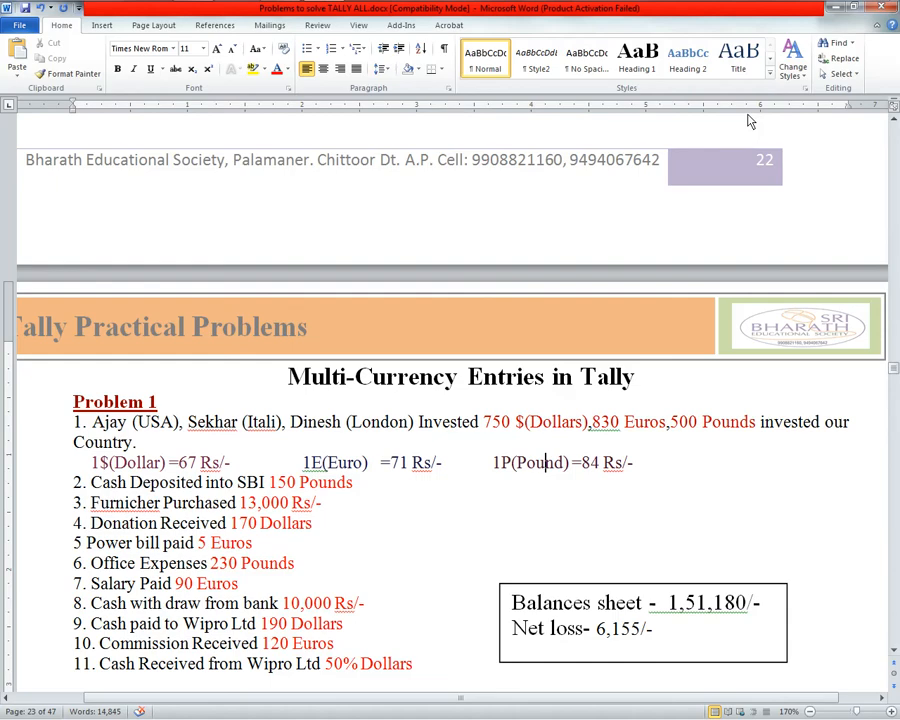
key("alt+Tab")
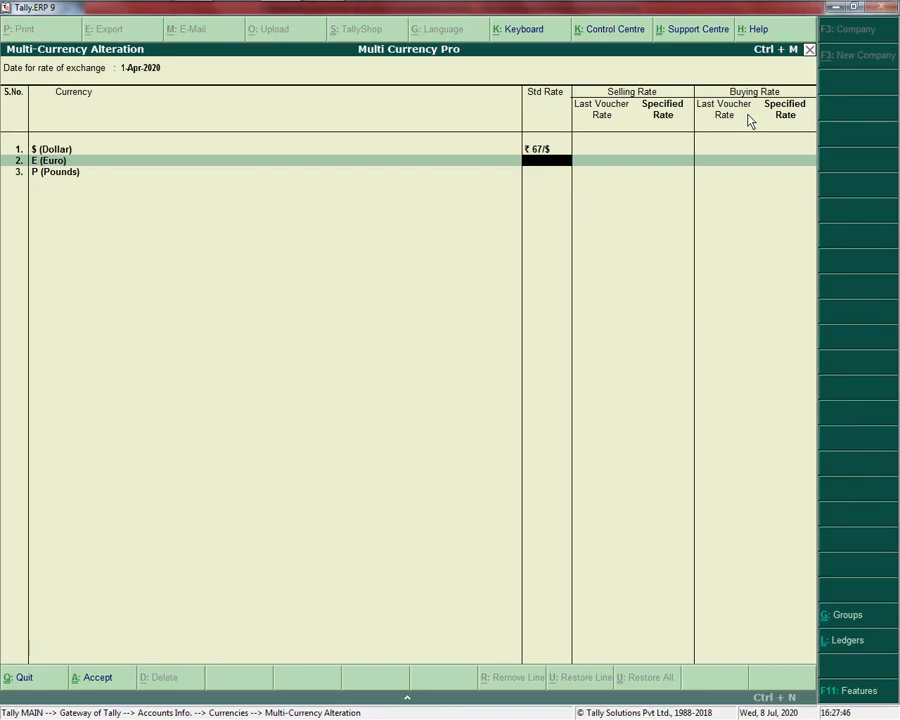
type("71")
key("Return")
key("Return")
key("Return")
Look up the Pound rate in the Word problem sheet, set the Pounds' standard rate to 84 and save the exchange rates.
key("alt+Tab")
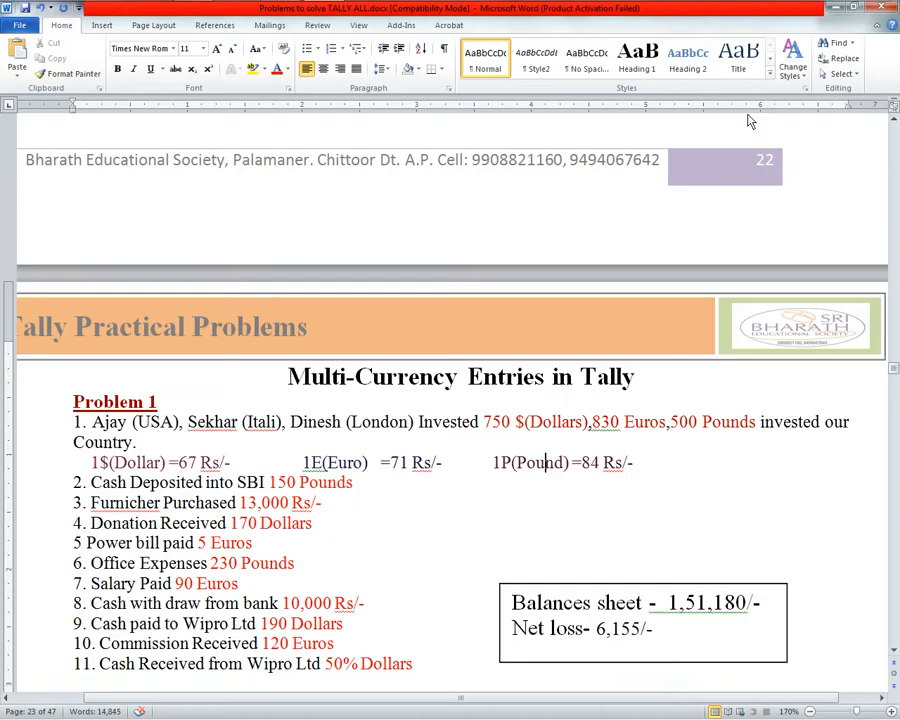
key("alt+Tab")
type("84")
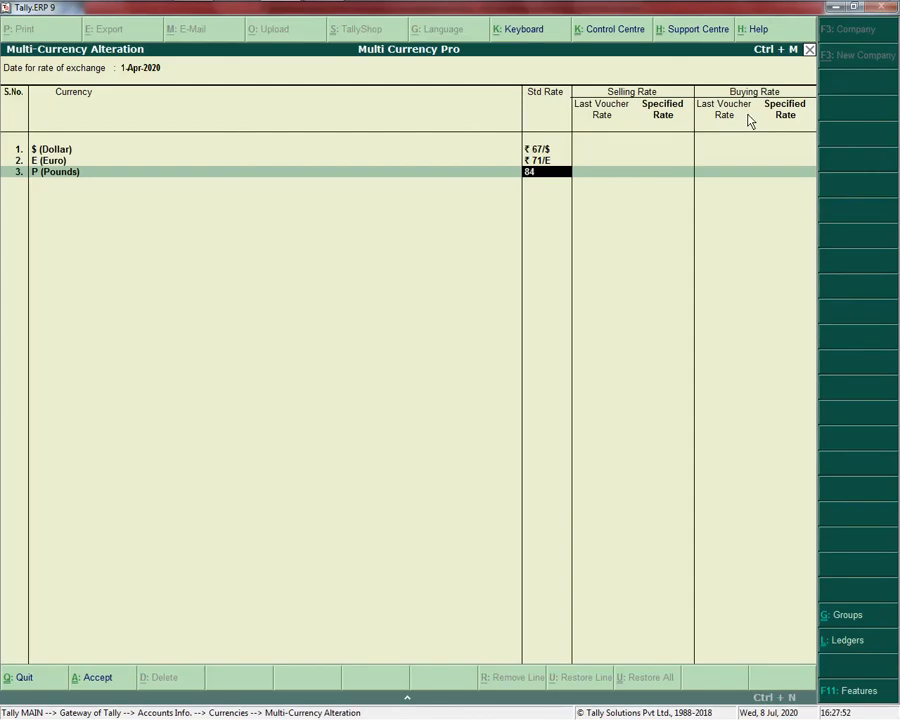
key("Return")
key("Return")
key("Return")
key("Return")
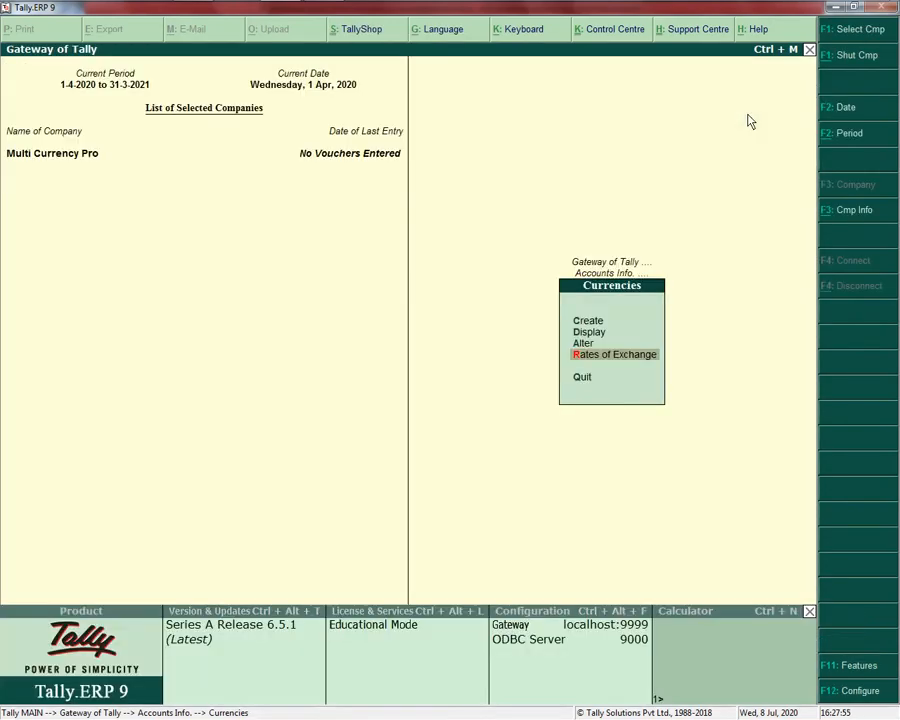
key("Up")
key("Up")
key("Up")
key("Up")
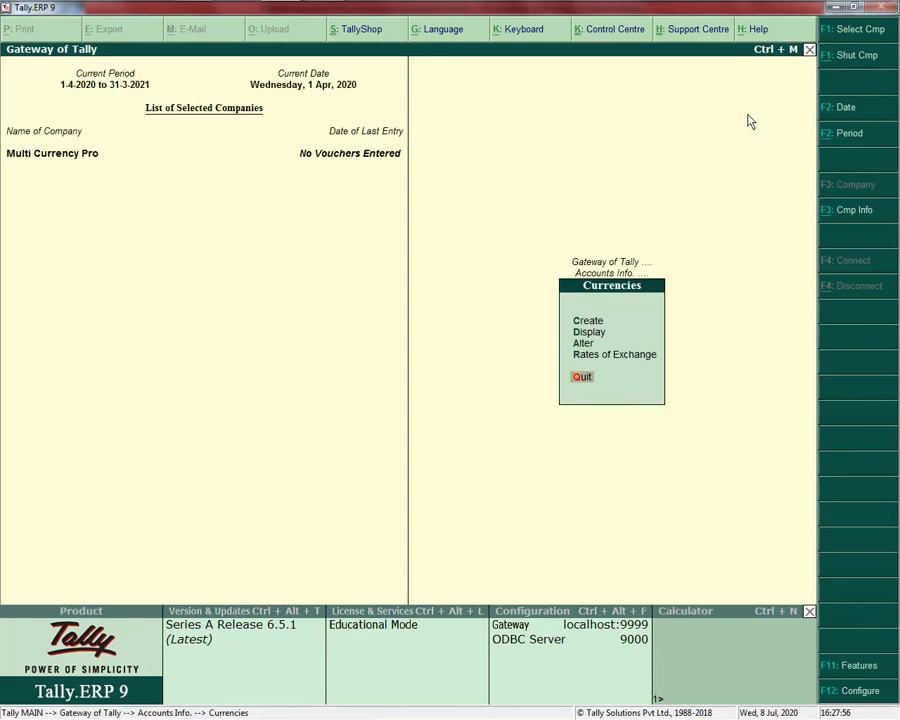
key("Down")
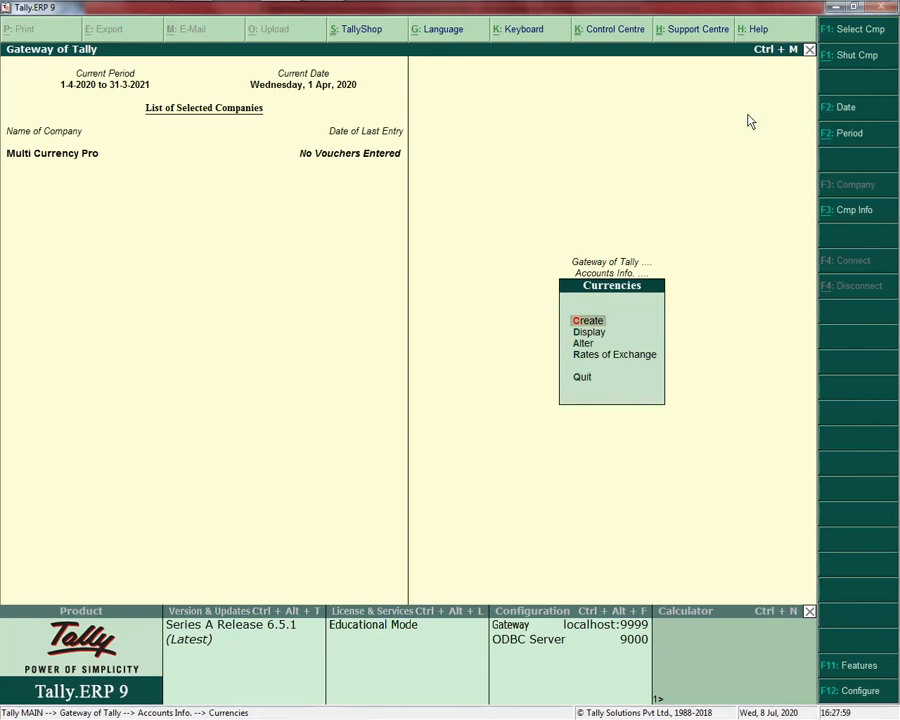
key("Down")
key("Down")
key("Down")
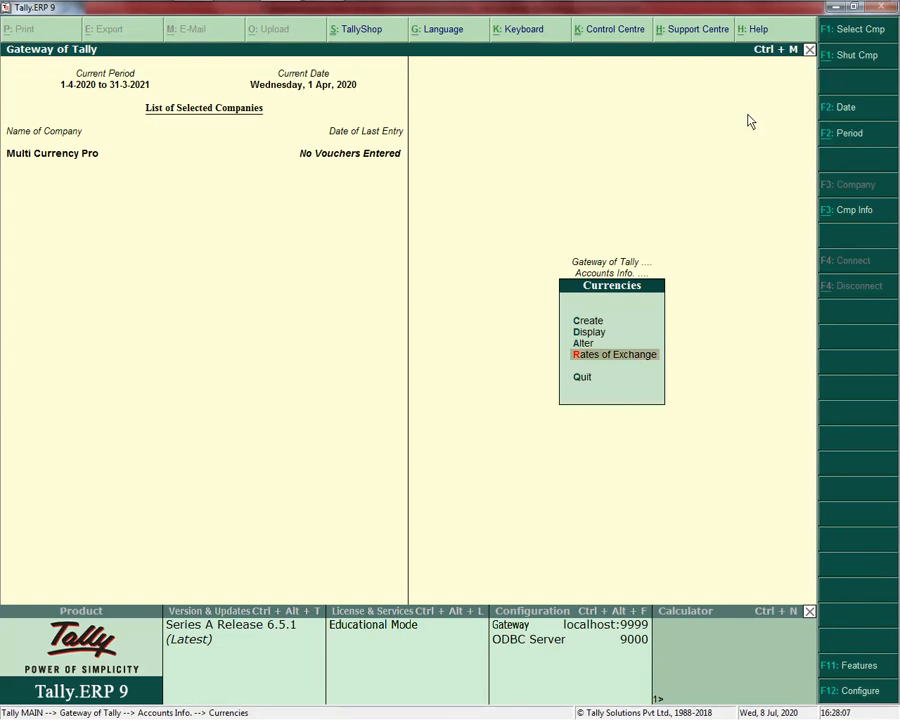
Return to the Gateway of Tally and open Accounting Voucher Creation.
key("Escape")
key("Escape")
key("Down")
key("Down")
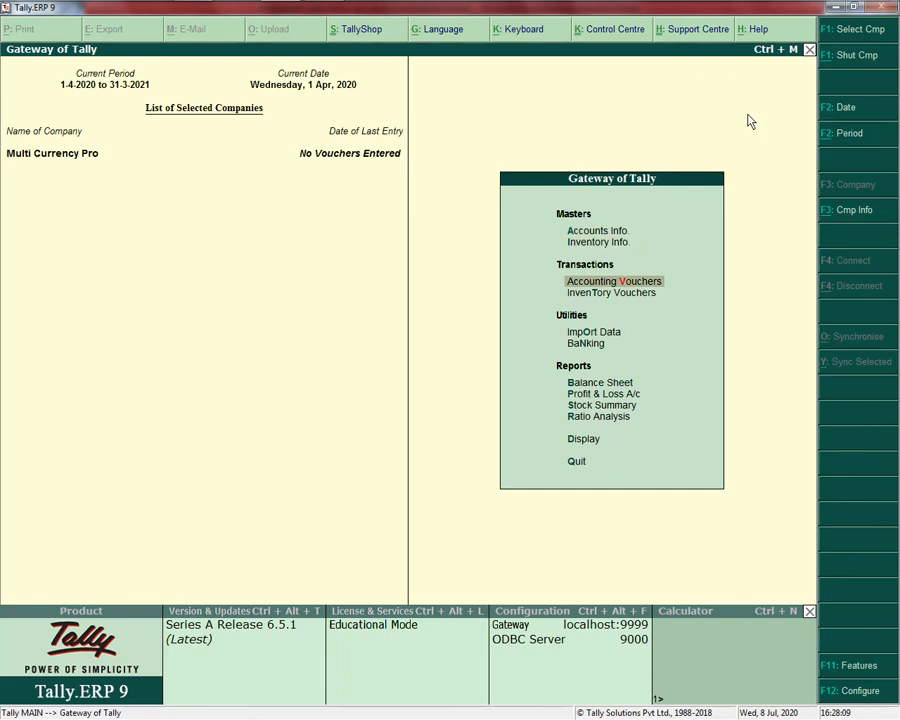
key("alt+Tab")
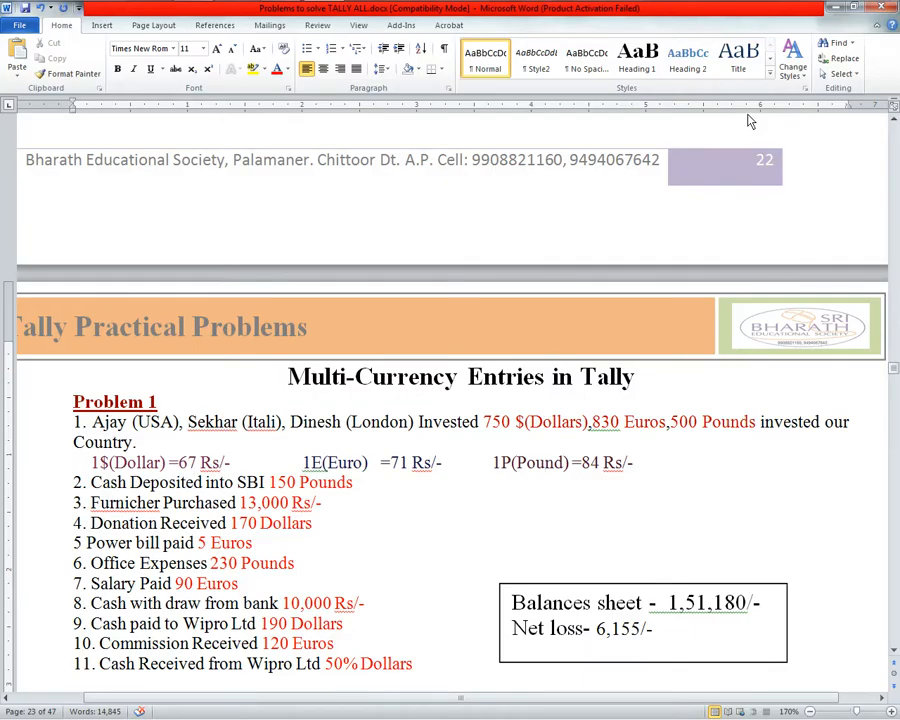
key("alt+Tab")
key("Return")
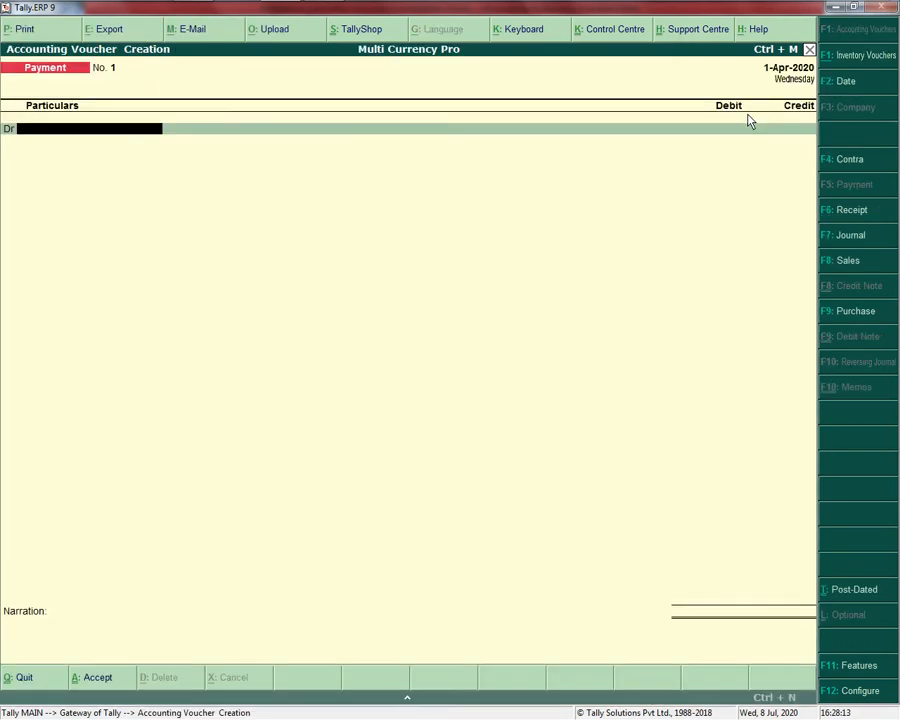
Switch to the Word problem sheet, read the first investment transaction of Problem 1, and return to Tally.ERP 9.
key("alt+Tab")
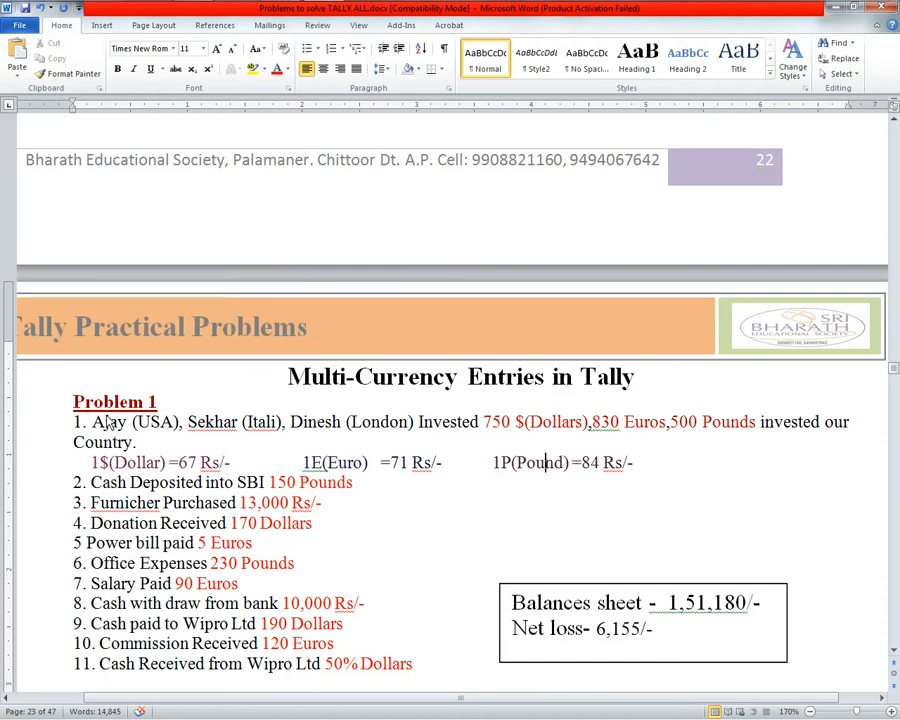
left_click_drag(86, 424, 478, 424)
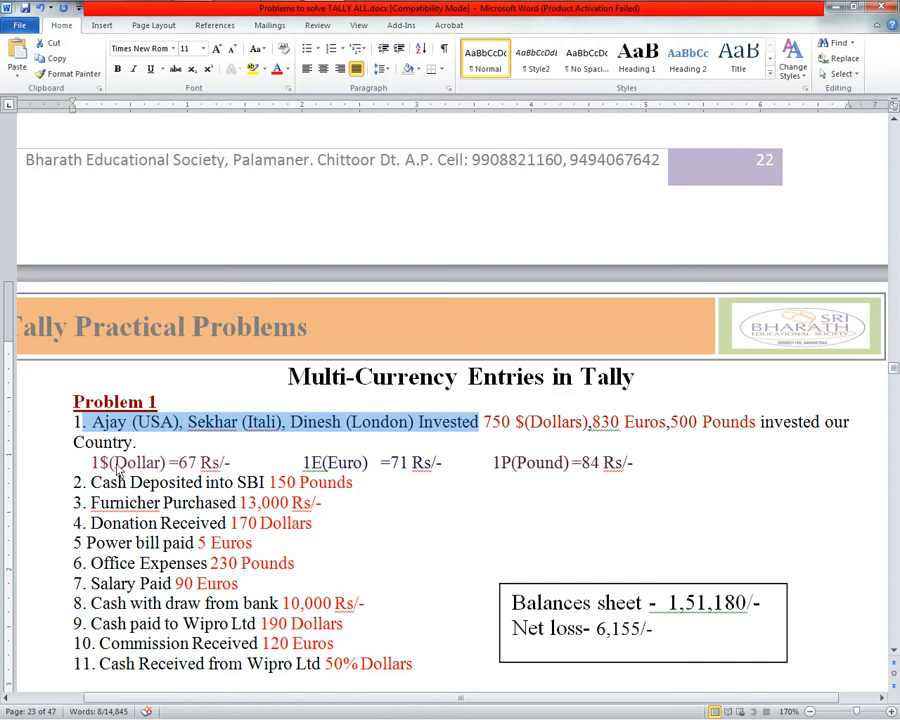
key("alt+Tab")
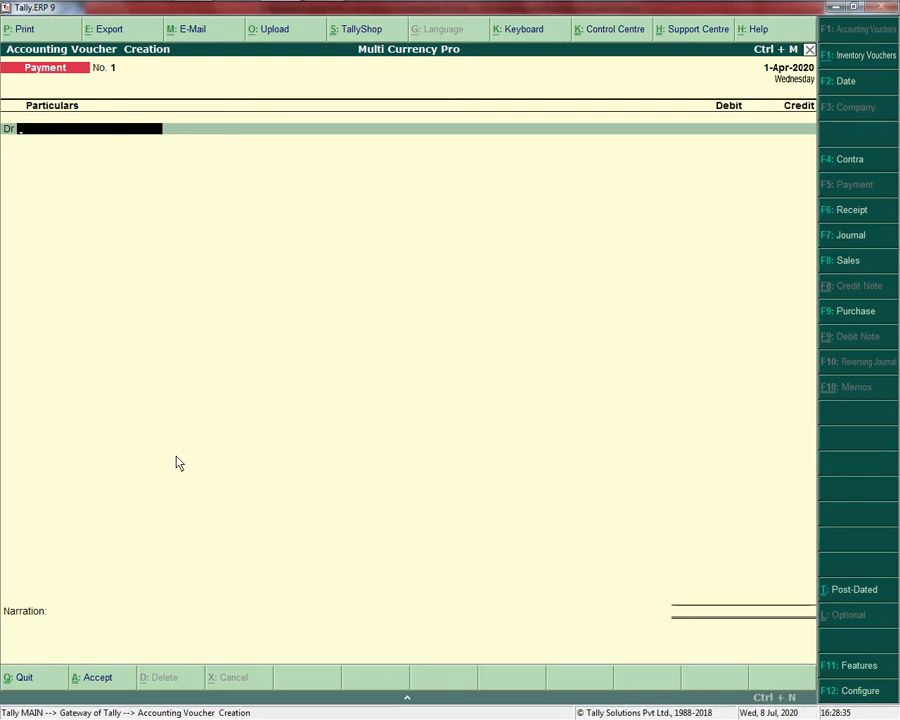
Change the voucher type to Receipt, then check the investors of transaction 1 in the Word problem sheet and return to Tally.ERP 9.
key("F6")
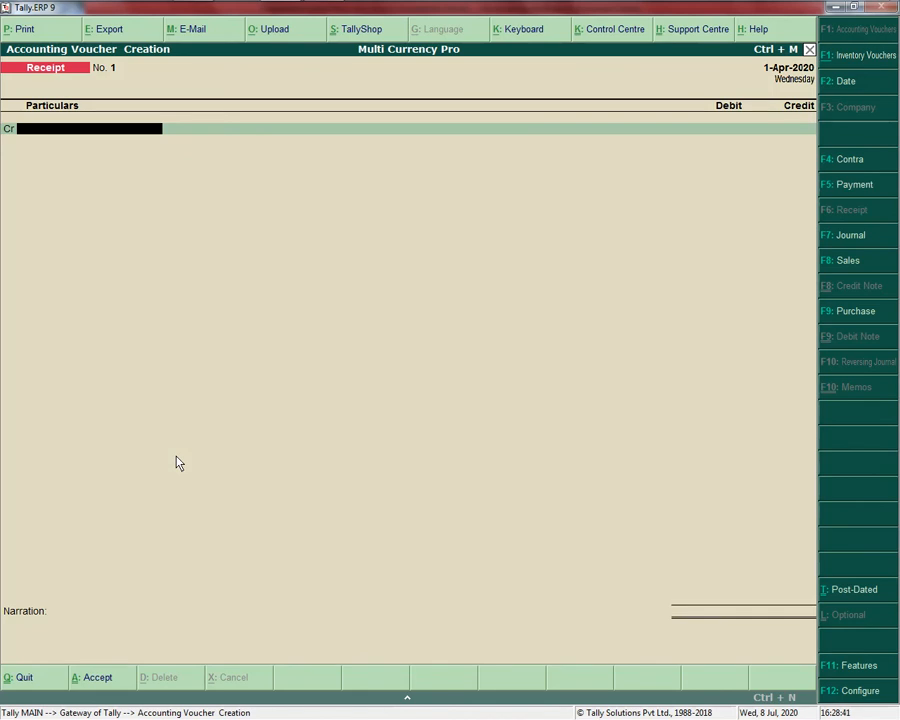
key("alt+Tab")
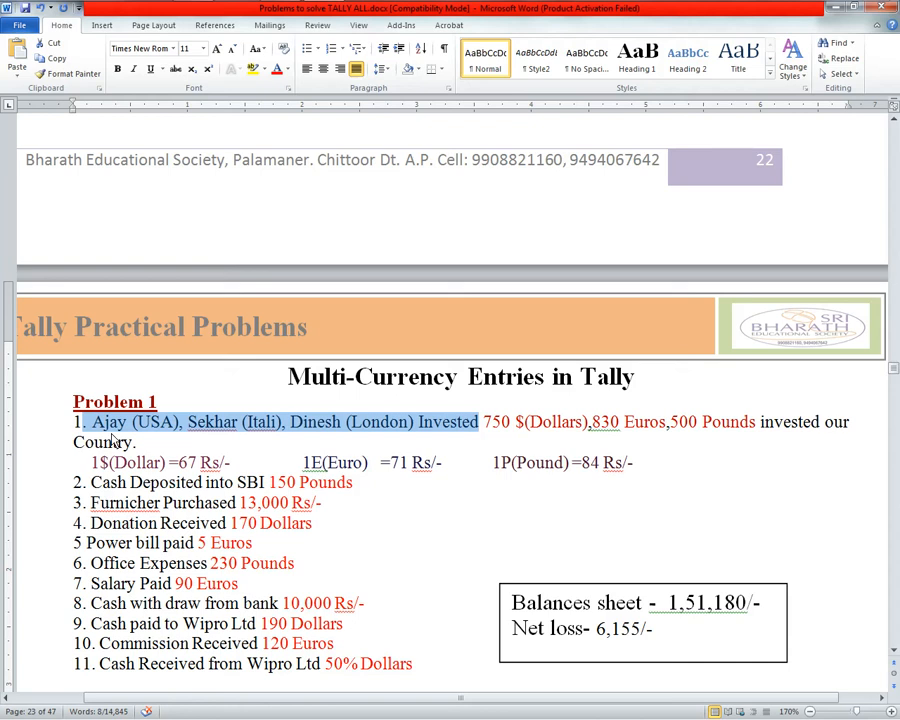
key("alt+Tab")
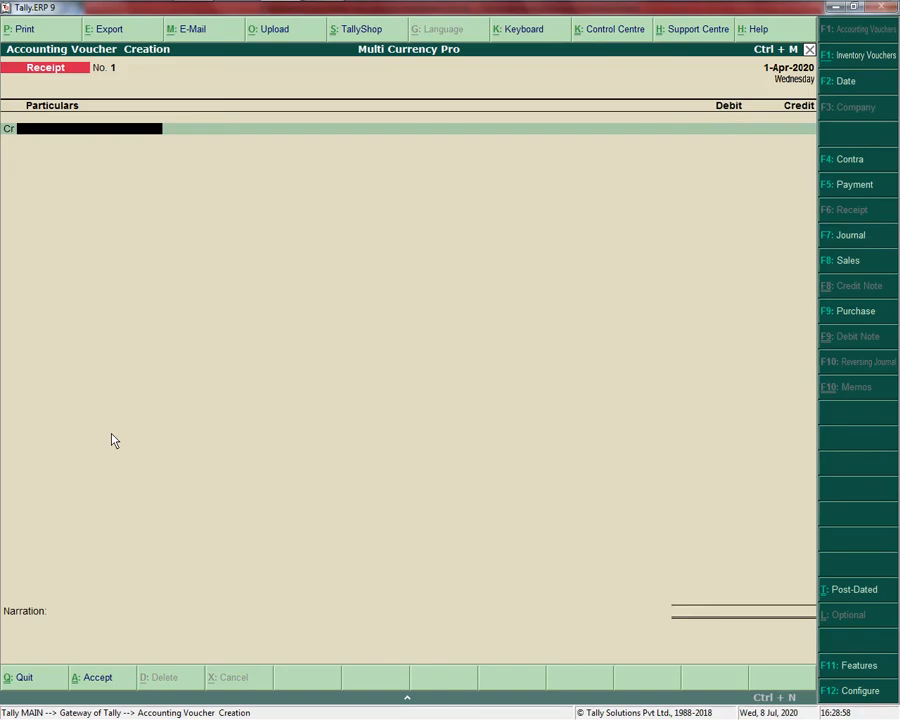
Create the first investor's Capital A/c ledger under Capital Account, keeping the rupee currency and the default mailing details.
key("alt+c")
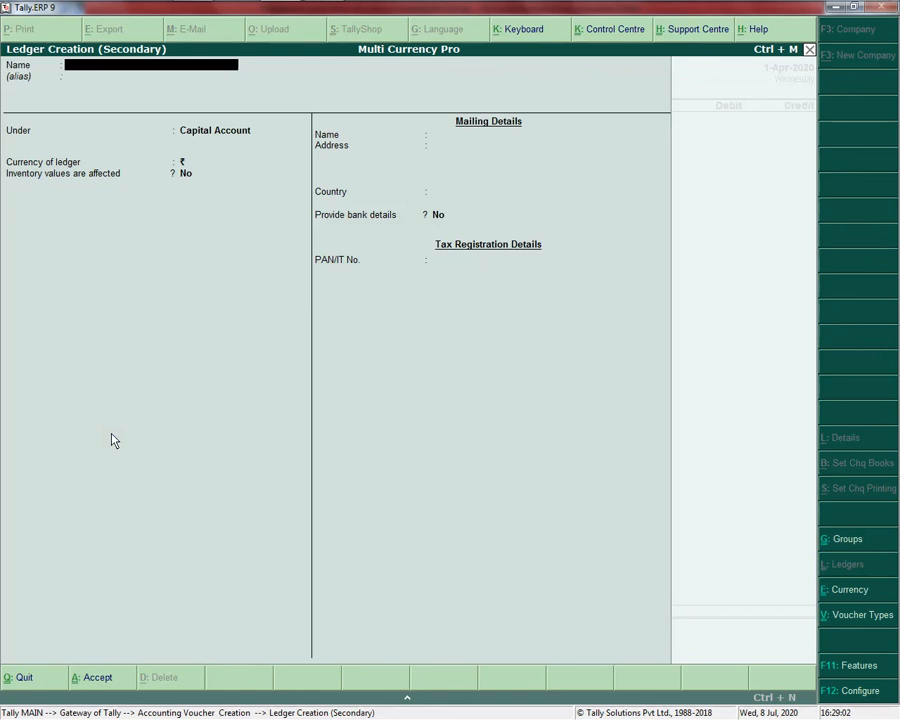
type("Ajay Capital A/c")
key("Return")
key("Return")
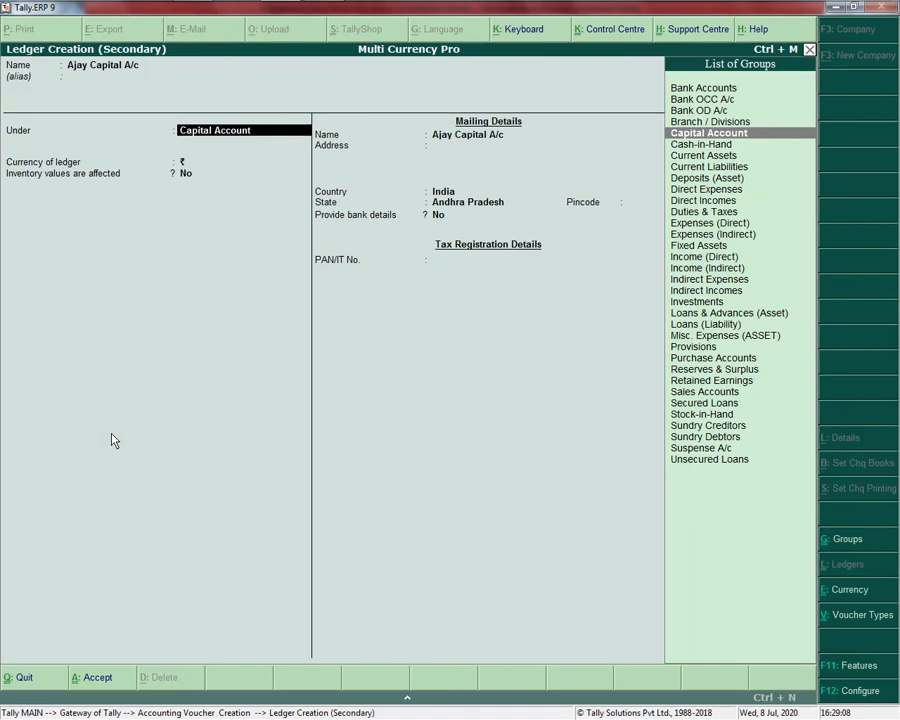
key("Return")
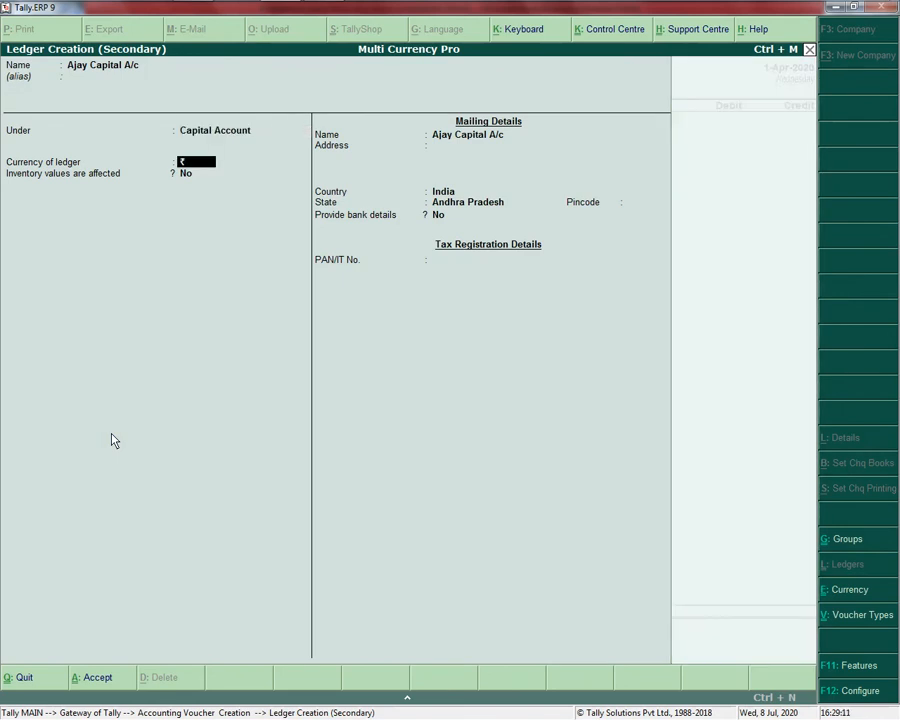
key("Return")
key("Return")
key("Return")
key("Return")
key("Return")
key("Return")
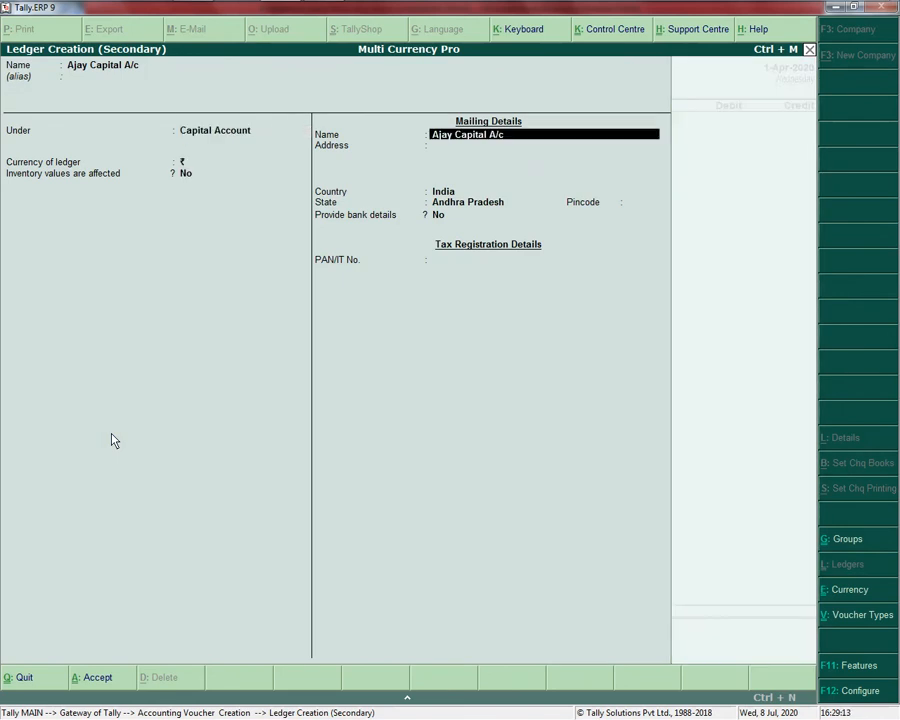
key("Return")
key("Return")
key("Return")
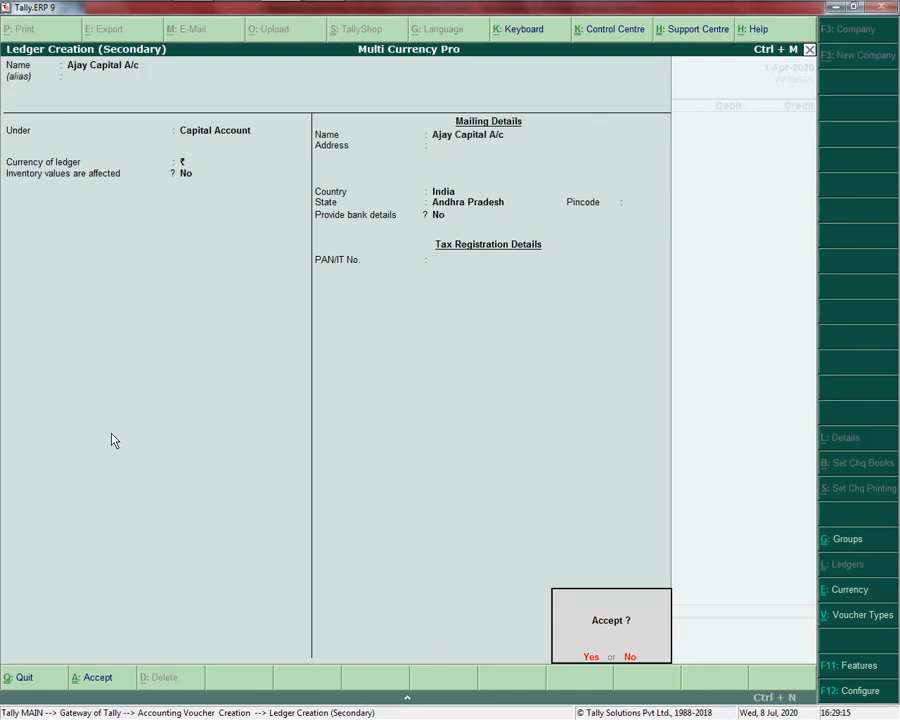
Look up the dollar investment in the Word problem sheet and credit the first investor's capital account with $750 at ₹ 67/$.
key("alt+Tab")
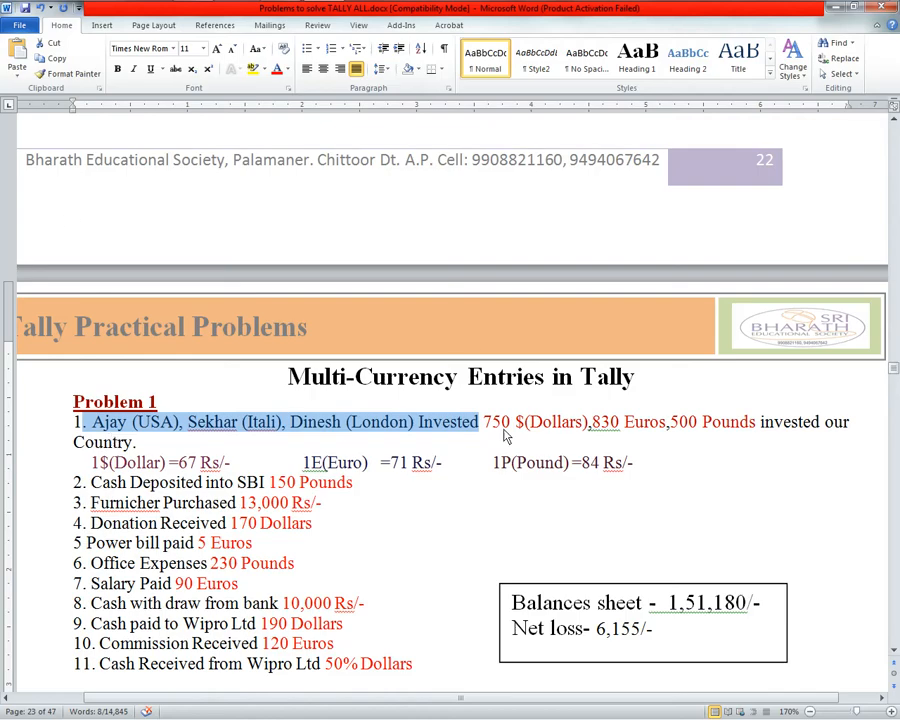
key("alt+Tab")
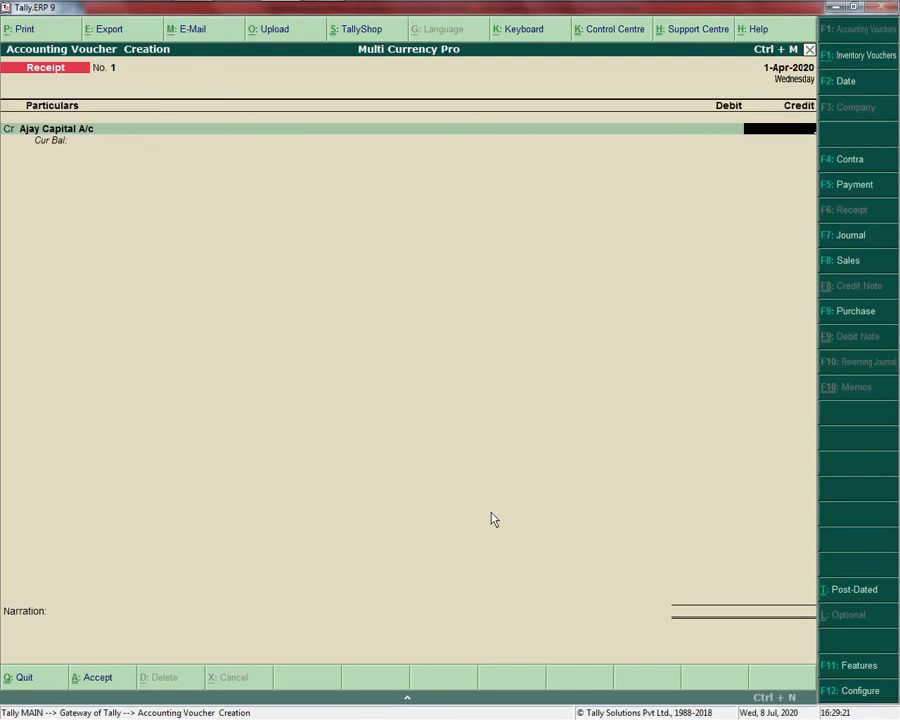
type("$750")
key("Return")
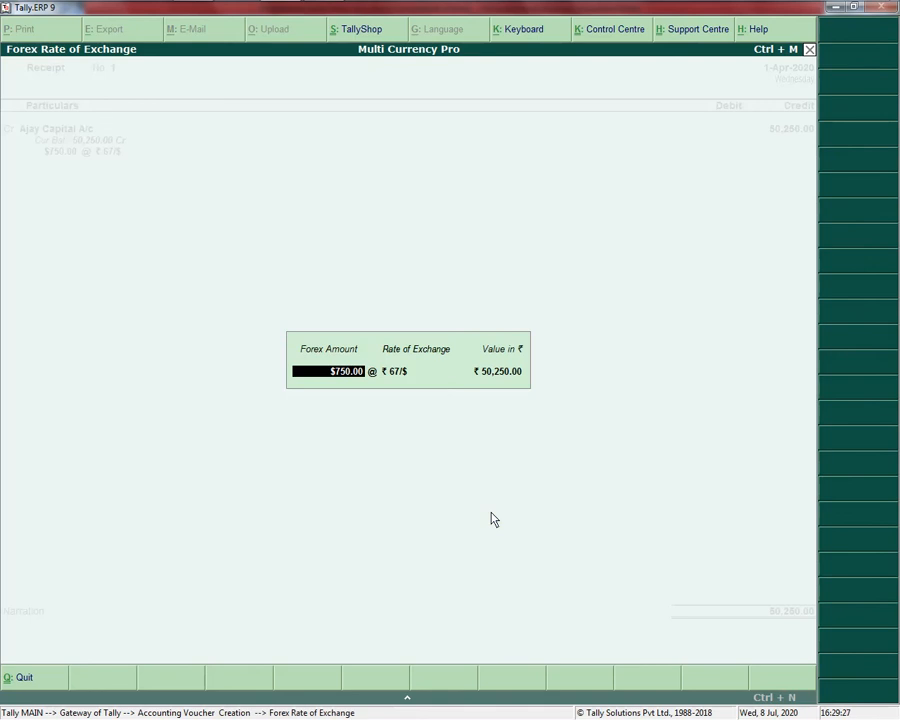
key("Return")
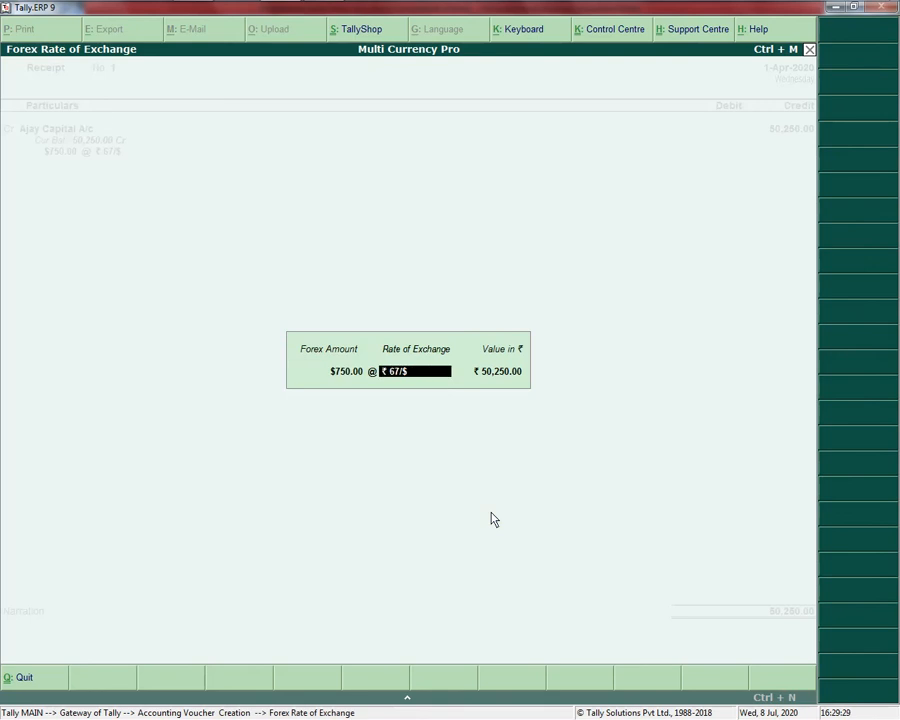
key("Return")
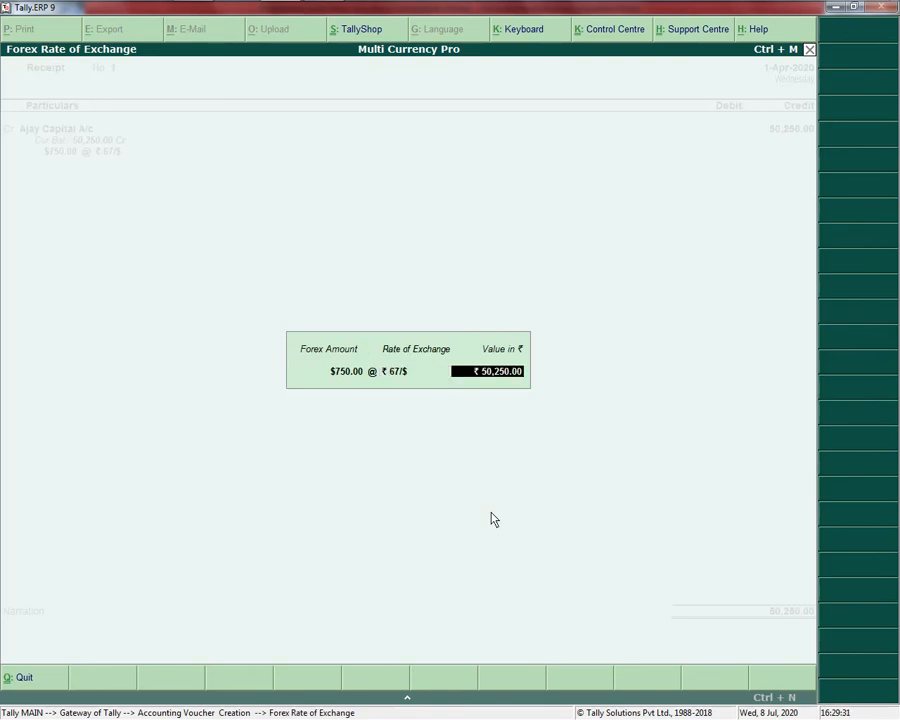
key("Return")
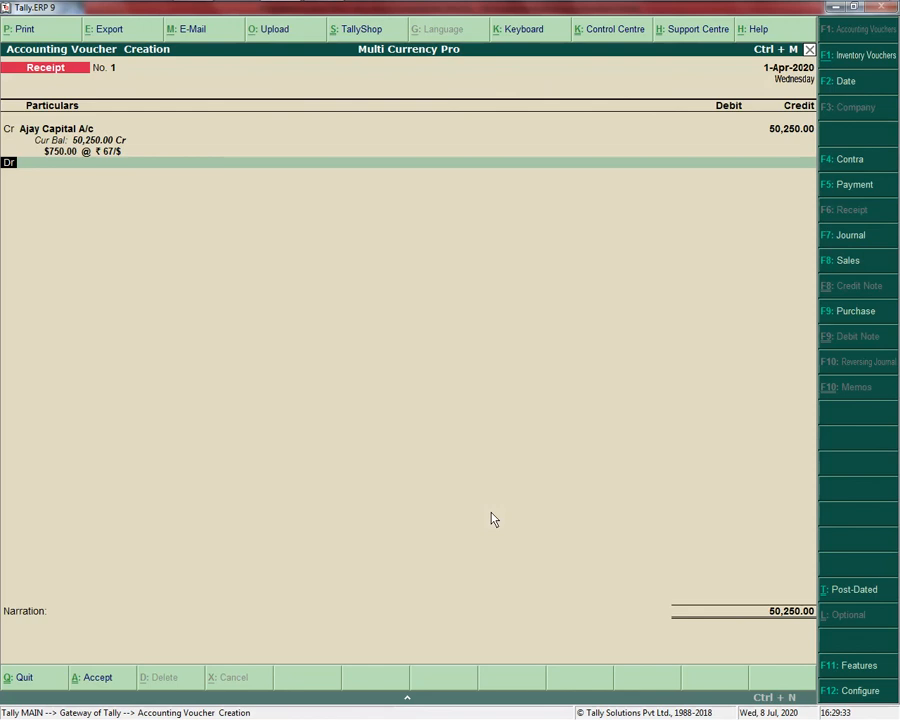
Add a second credit line and create the second investor's Capital A/c ledger under Capital Account, checking the name in the Word problem sheet.
key("Return")
key("alt+Tab")
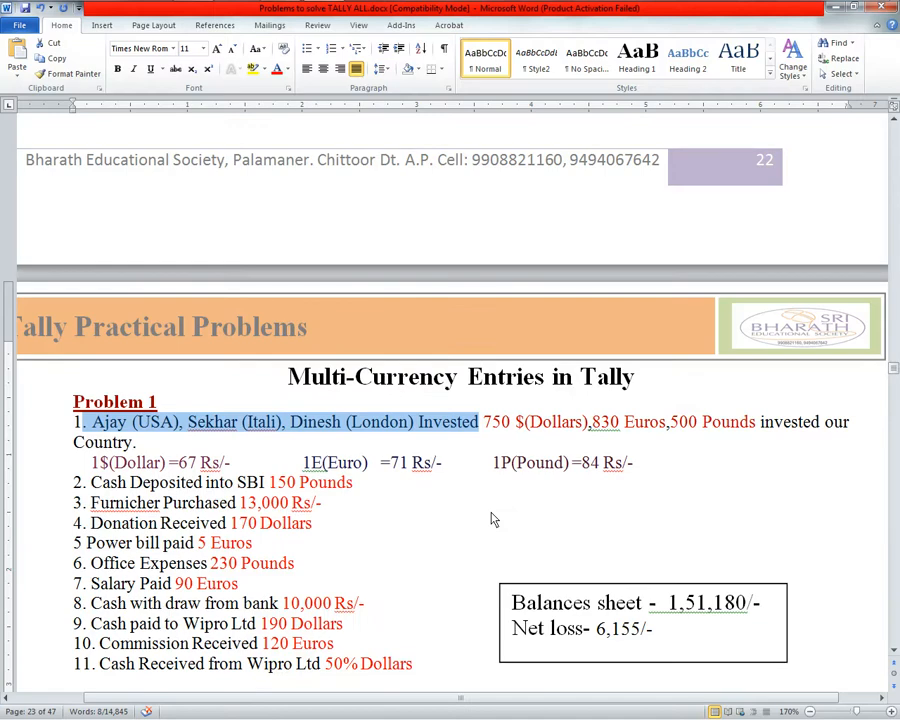
key("alt+Tab")
key("c")
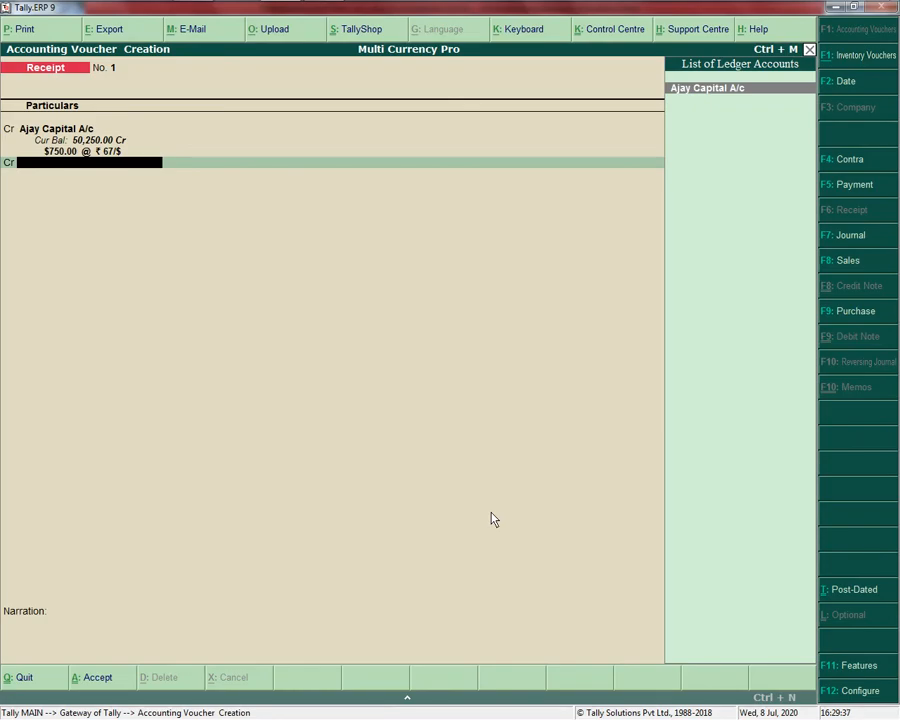
key("alt+c")
type("Se")
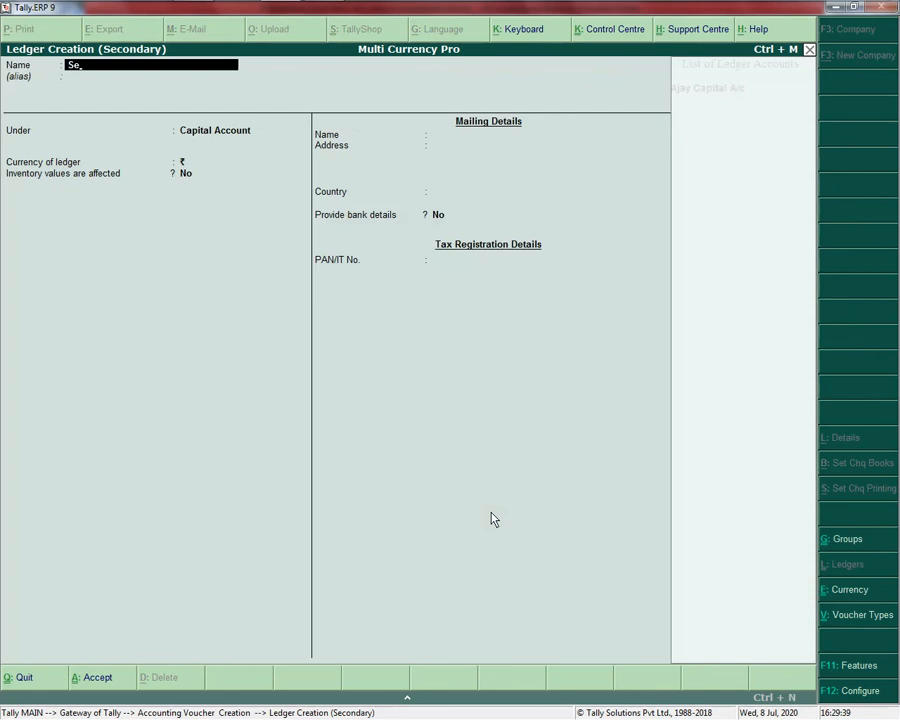
type("khar Capital A/c")
key("Return")
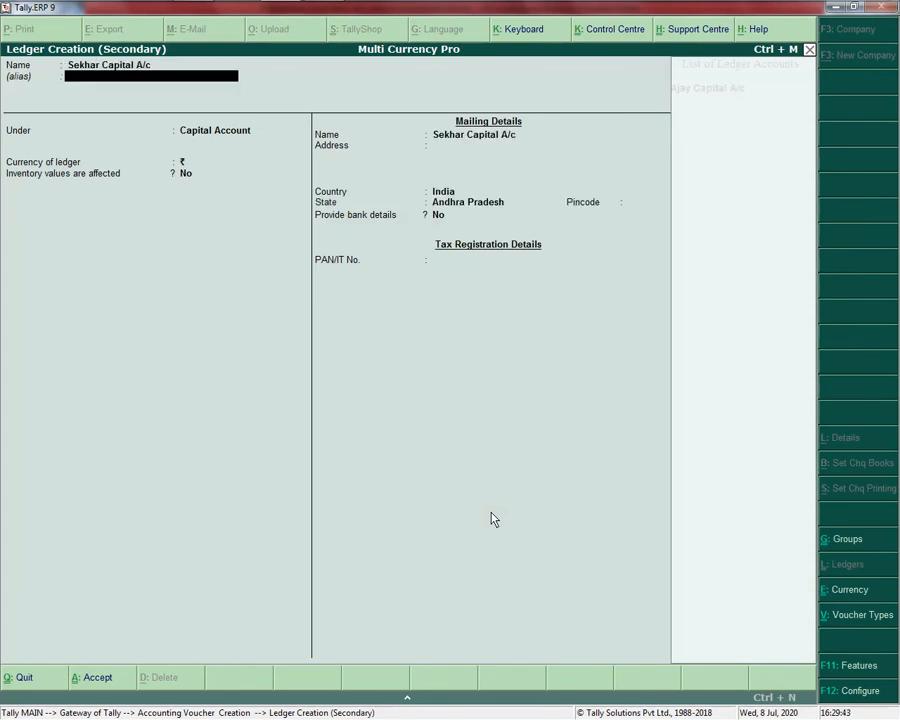
key("Return")
key("ctrl+a")
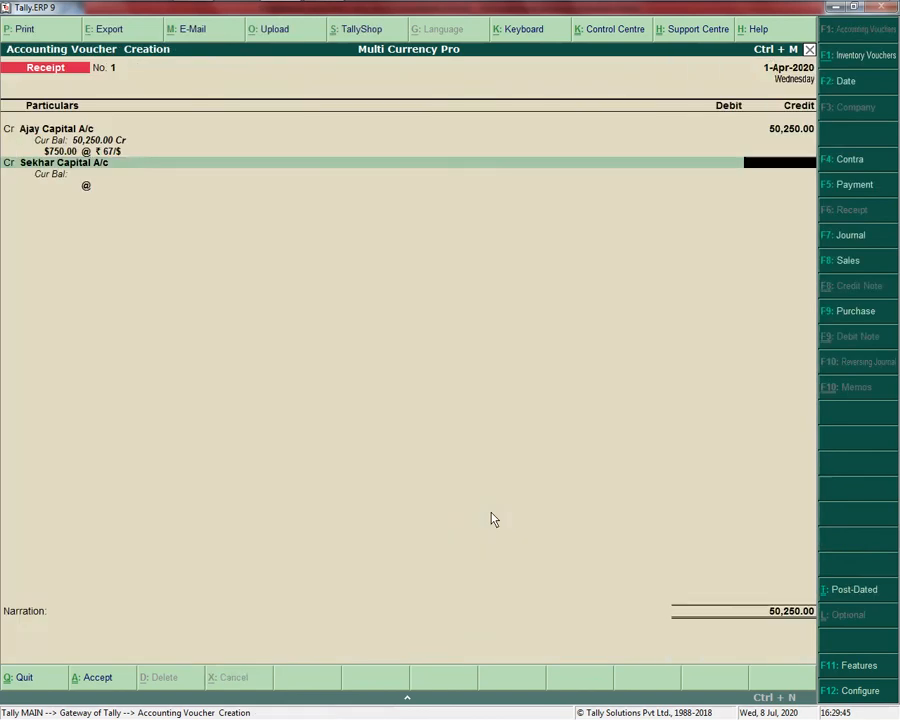
Look up the euro investment in the Word problem sheet and credit the second investor's capital account with E830 at ₹ 71/E.
key("alt+Tab")
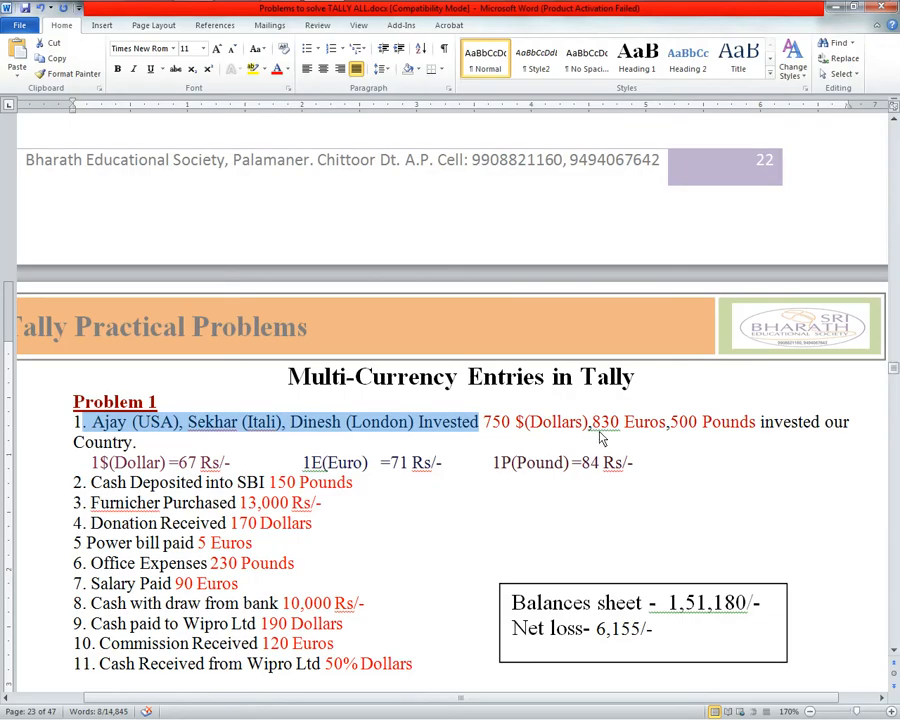
key("alt+Tab")
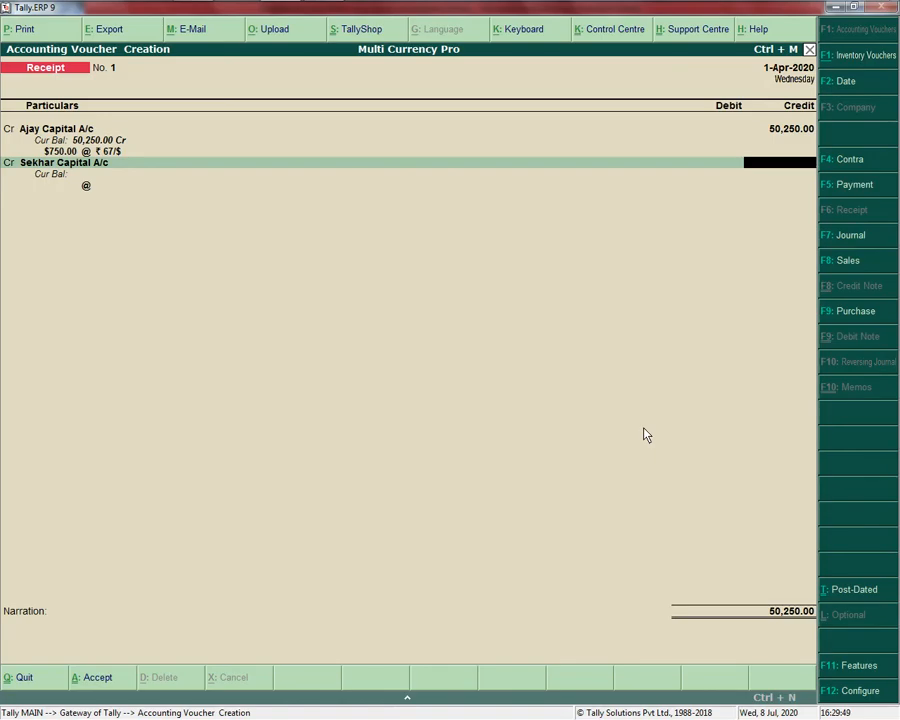
type("E830")
key("Return")
key("Return")
key("Return")
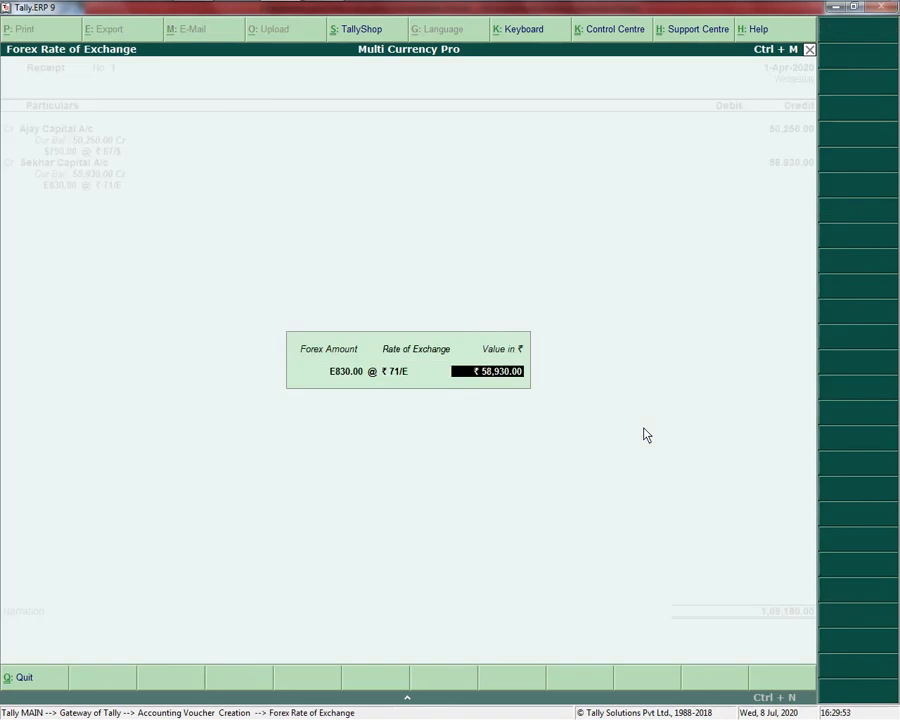
Add a third credit line and create the third investor's Capital A/c ledger under Capital Account, checking the name in the Word problem sheet.
key("Return")
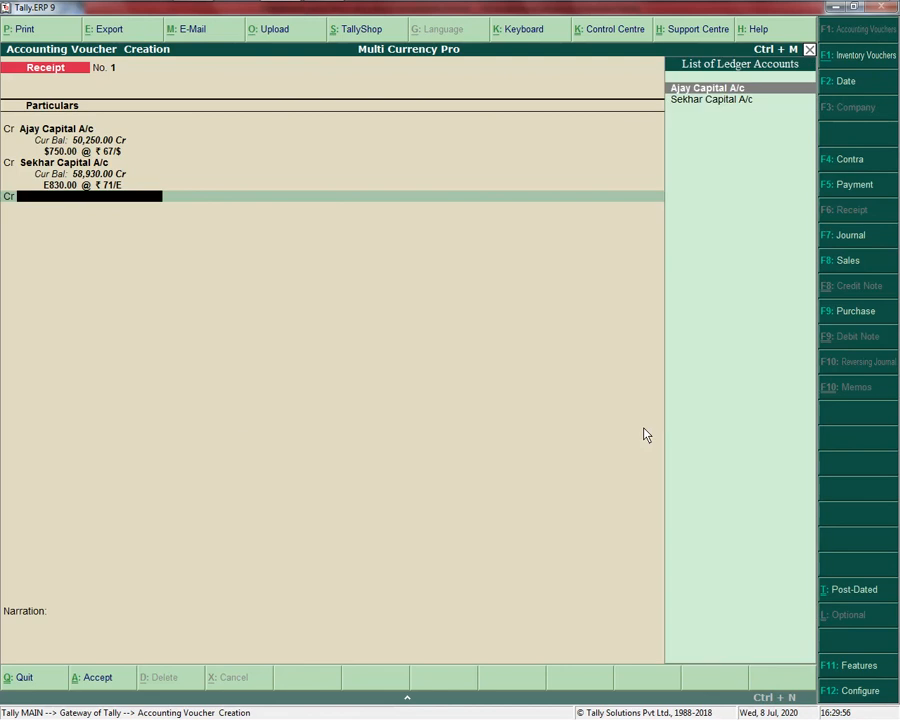
key("alt+Tab")
key("alt+Tab")
type("L")
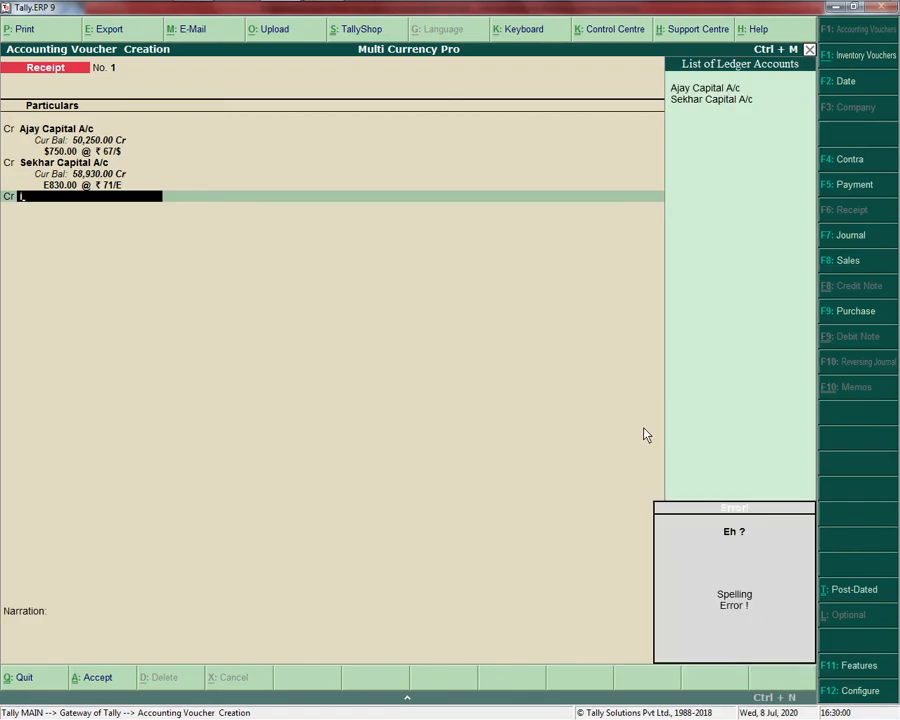
key("alt+c")
type("D")
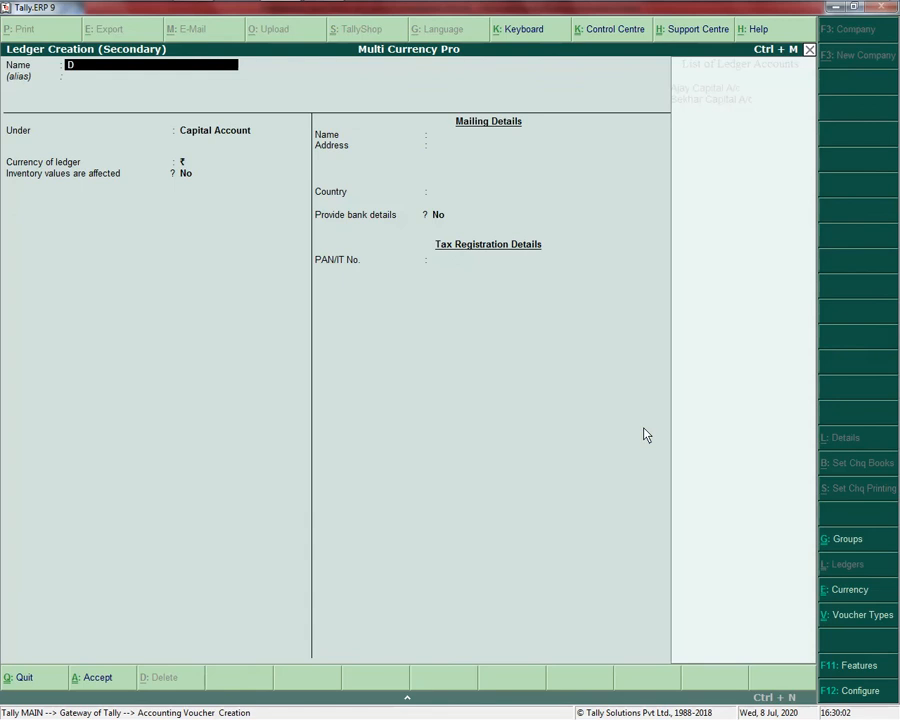
type("inesh")
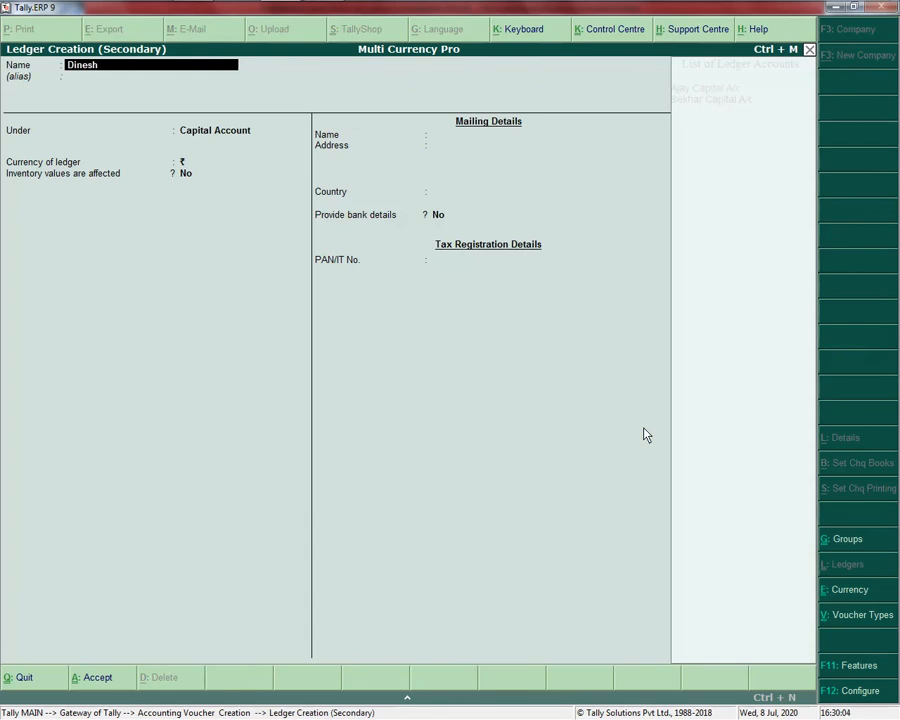
type(" Capital A/c")
key("Return")
key("Return")
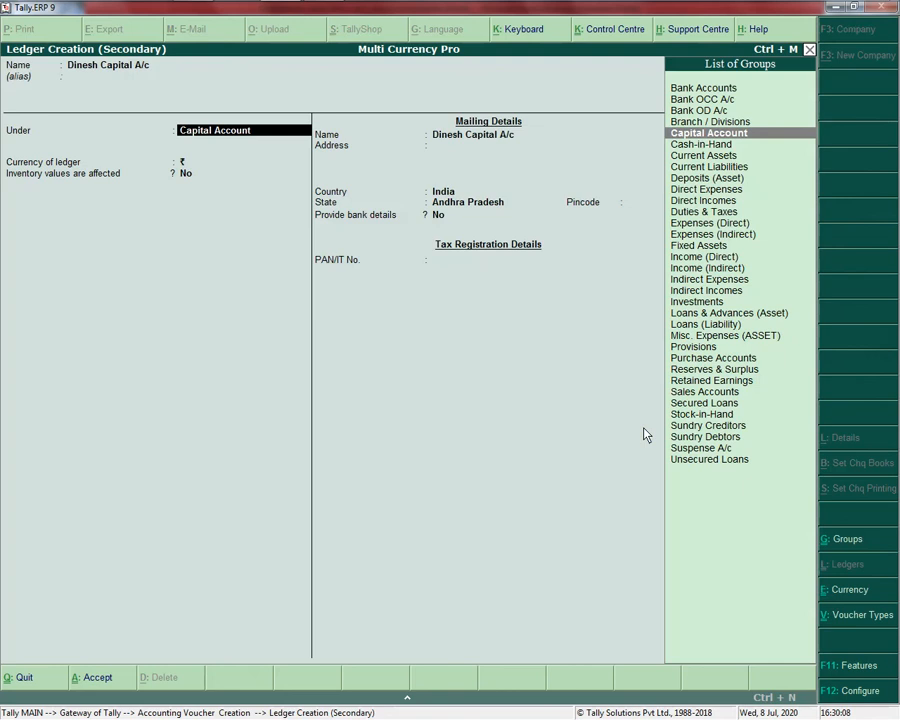
key("ctrl+a")
Look up the pound investment in the Word problem sheet and credit the third investor's capital account with P500 at ₹ 84/P.
key("alt+Tab")
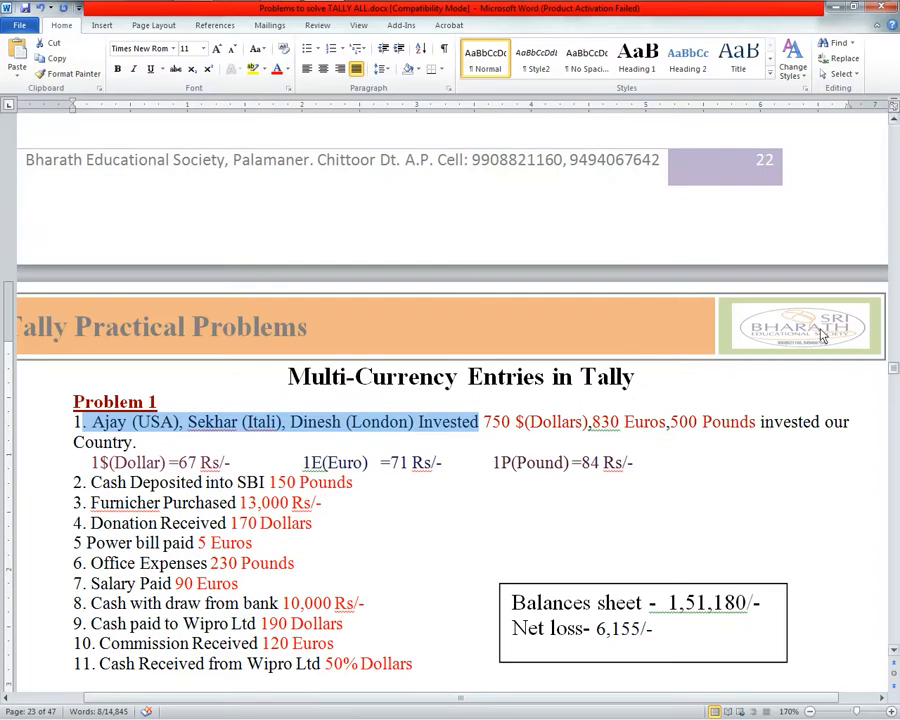
key("alt+Tab")
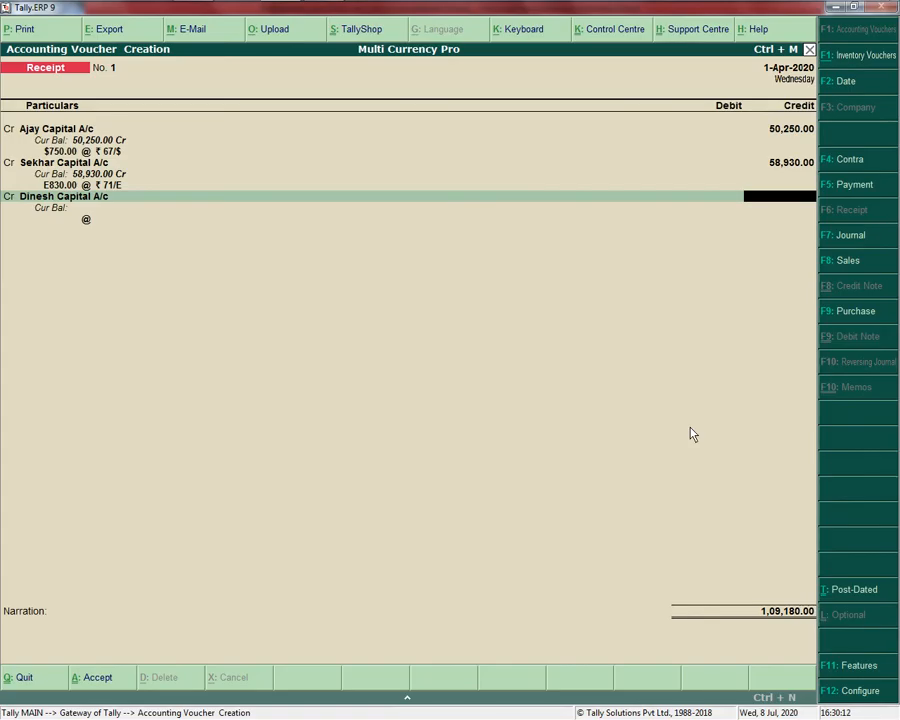
type("500P")
key("Return")
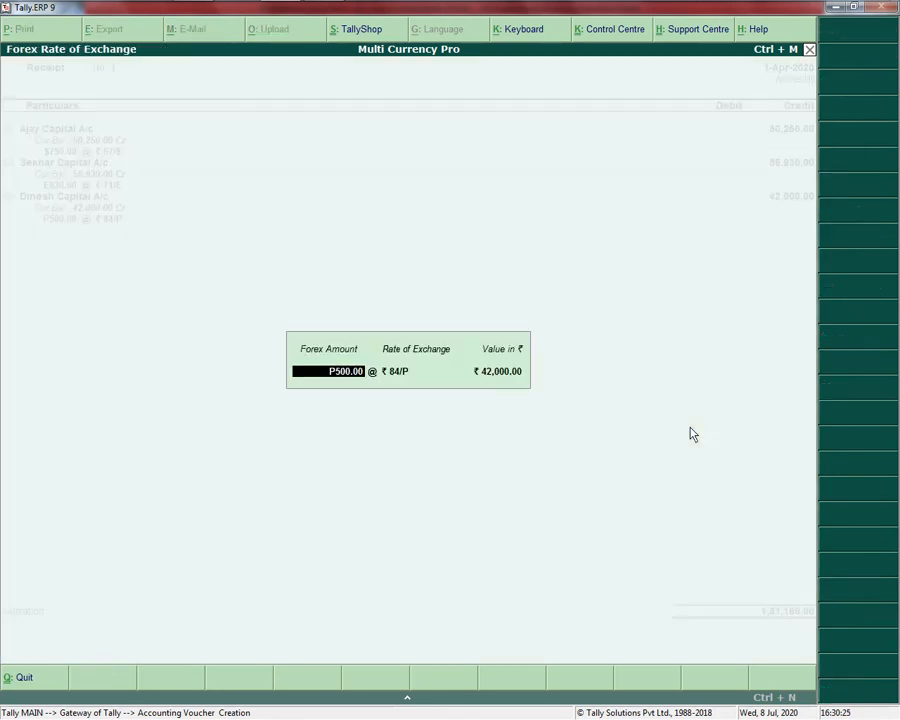
key("Return")
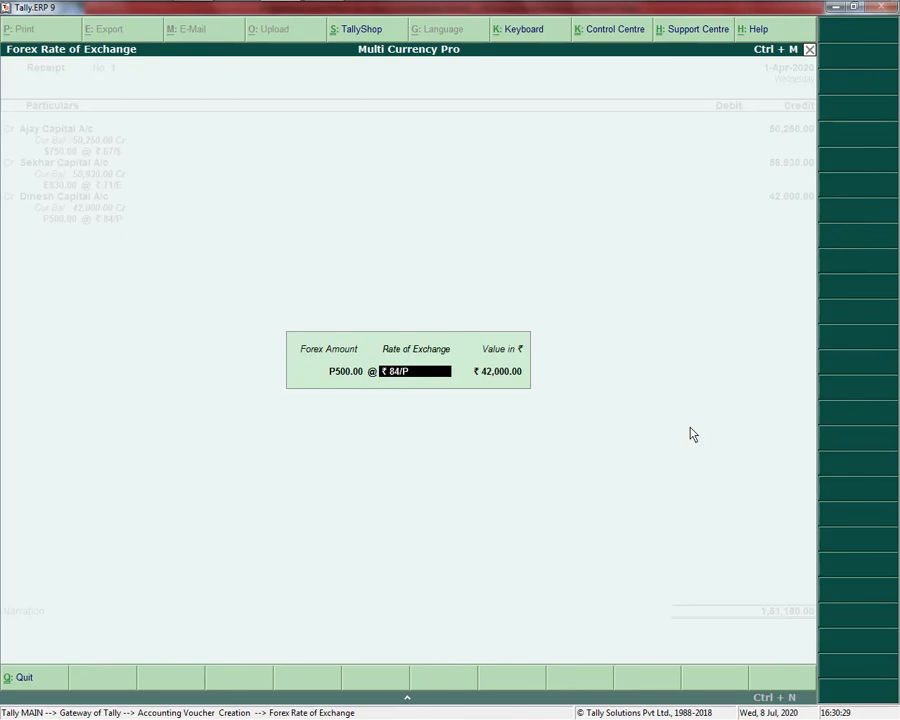
key("Return")
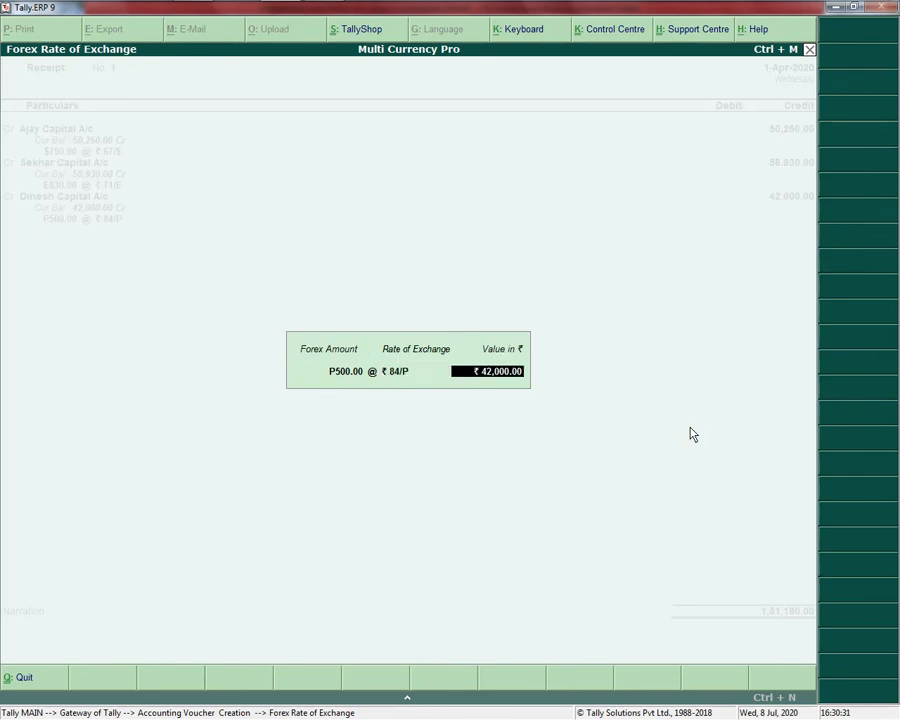
key("Return")
Debit Cash with 1,51,180.00 on the receipt's next line and leave the narration blank.
key("Return")
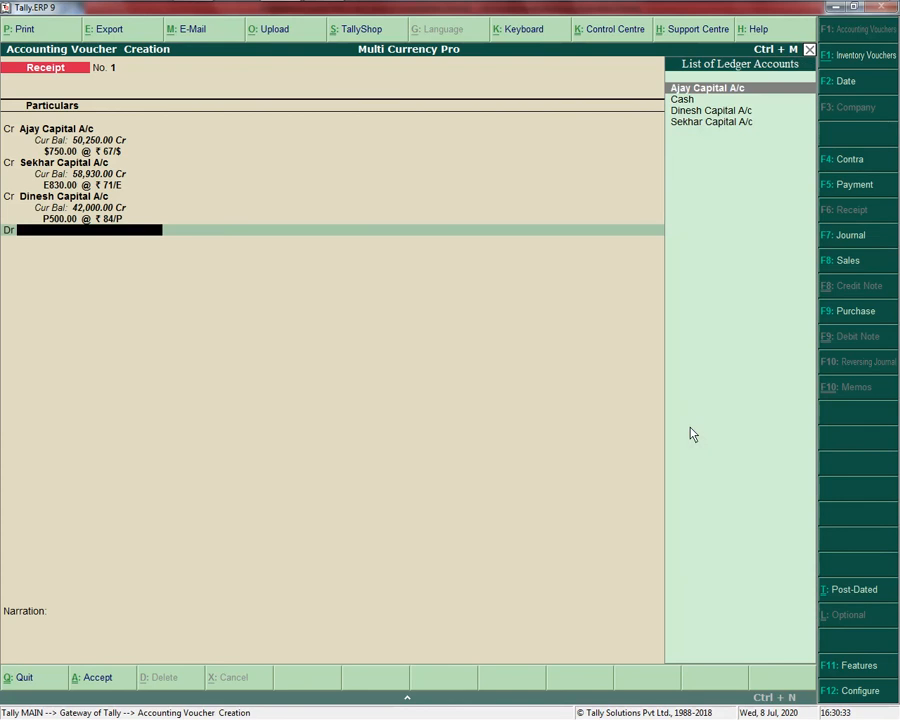
key("Down")
key("Return")
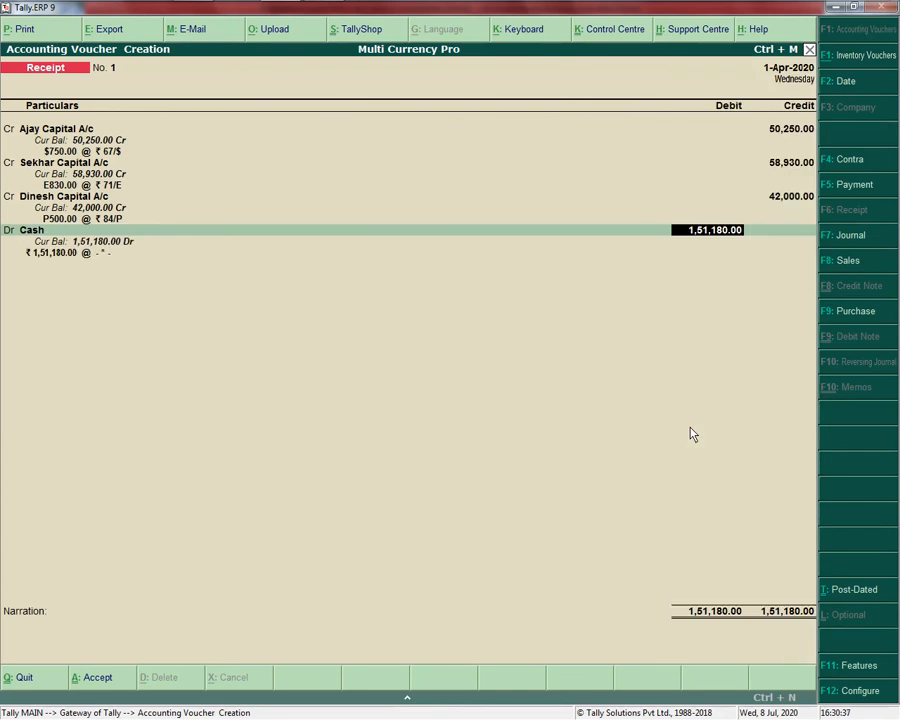
key("Return")
key("Return")
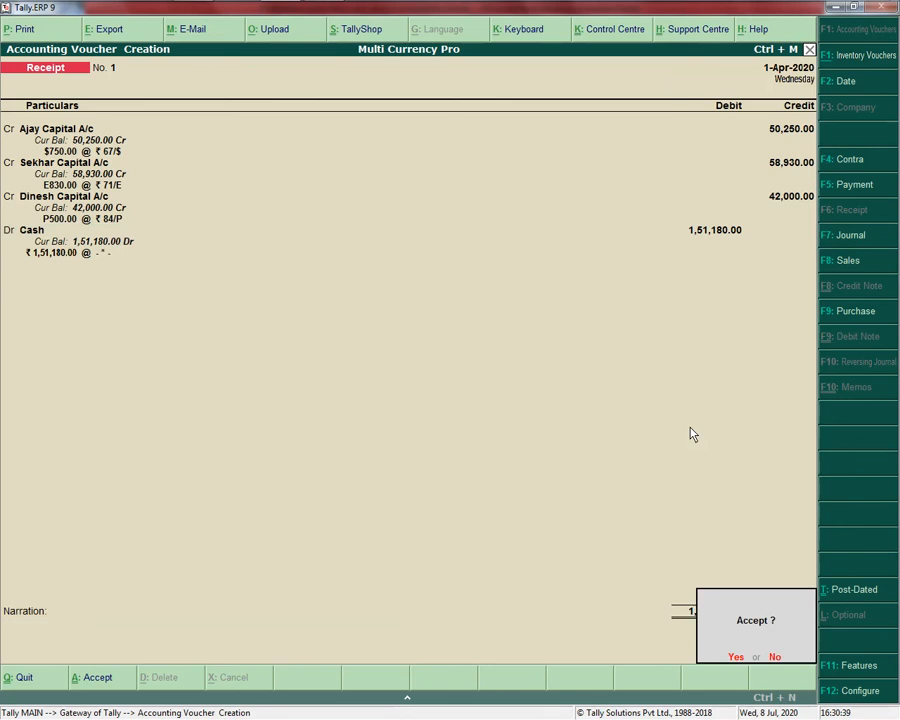
Save the investment receipt and highlight transaction 2, the SBI cash deposit, in the Word problem sheet.
key("Return")
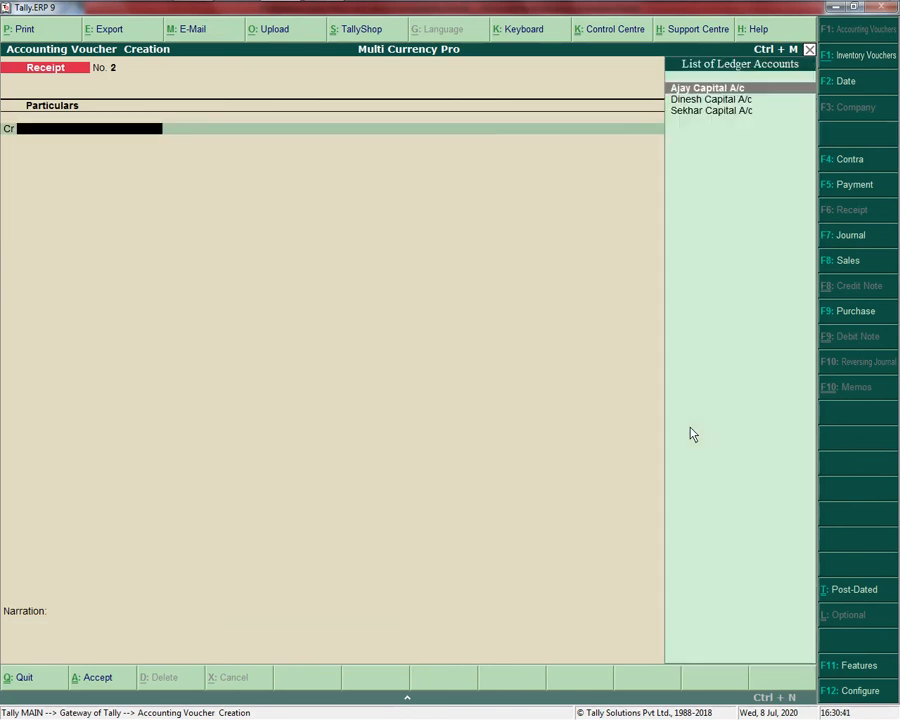
key("alt+Tab")
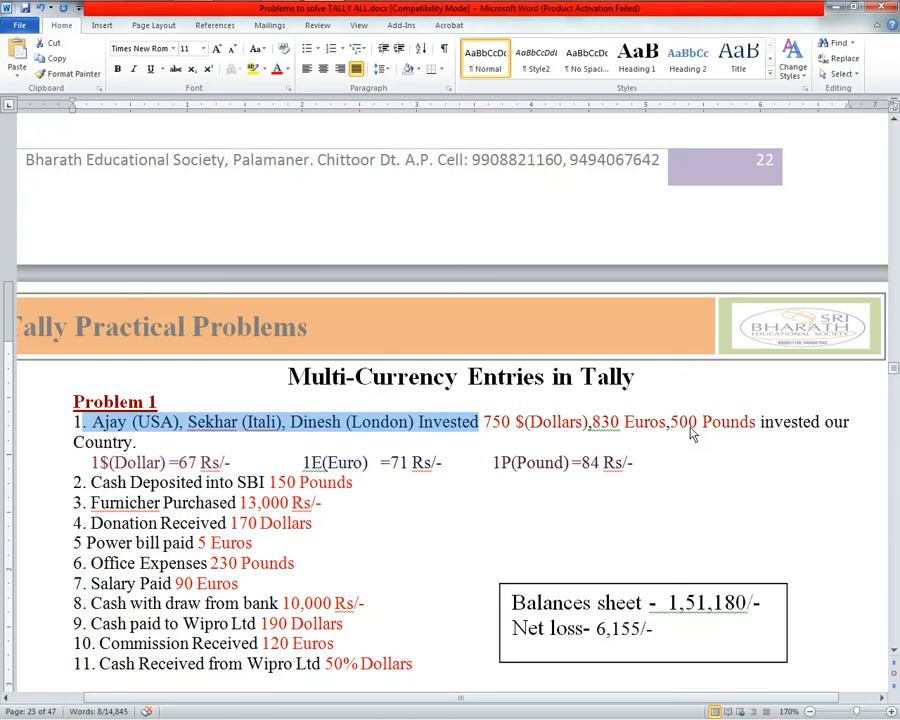
key("Down")
key("Down")
key("Down")
key("Home")
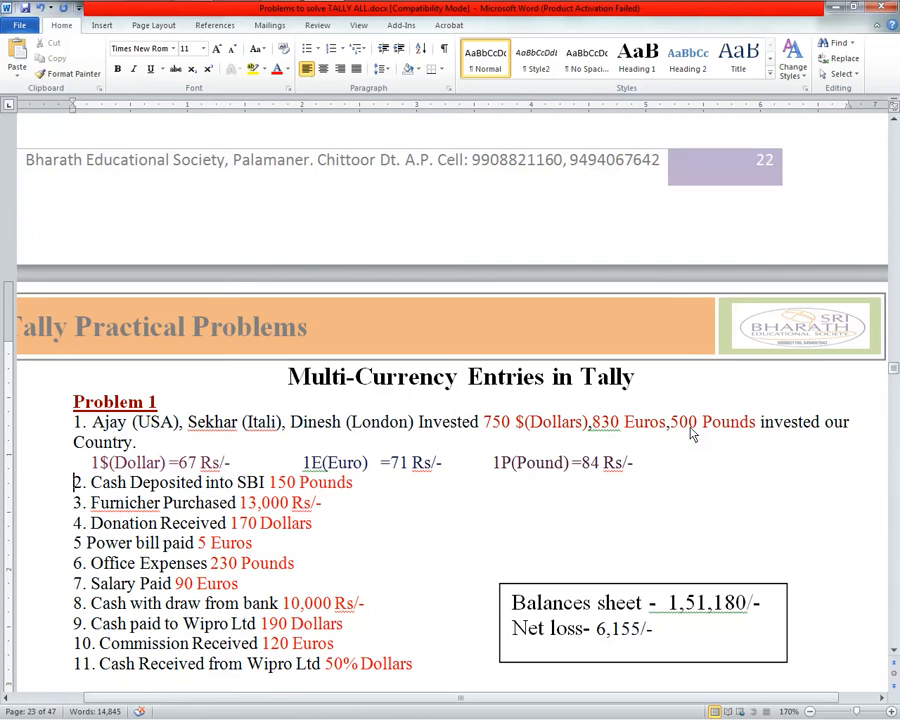
key("shift+End")
key("alt+Tab")
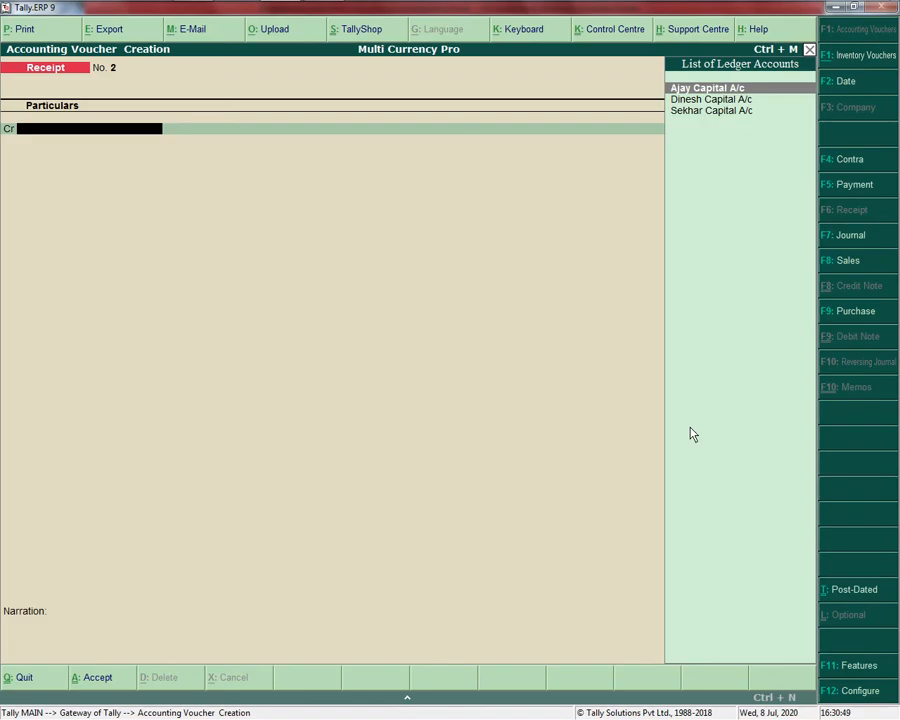
Start a contra voucher and credit Cash with P150 at ₹ 84/P, checking transaction 2 in the Word problem sheet.
key("F4")
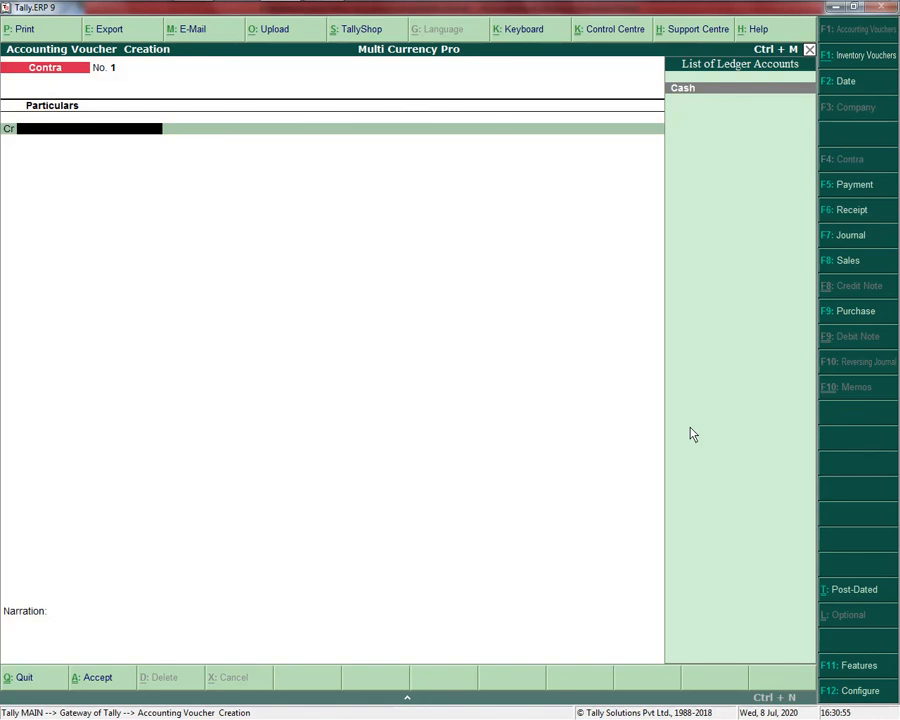
key("alt+Tab")
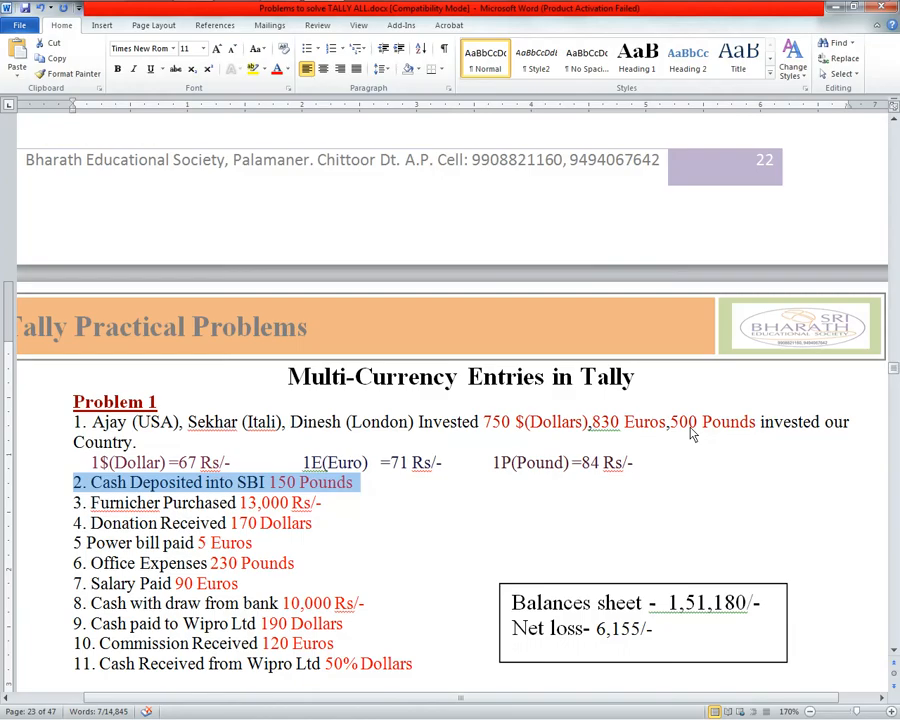
key("alt+Tab")
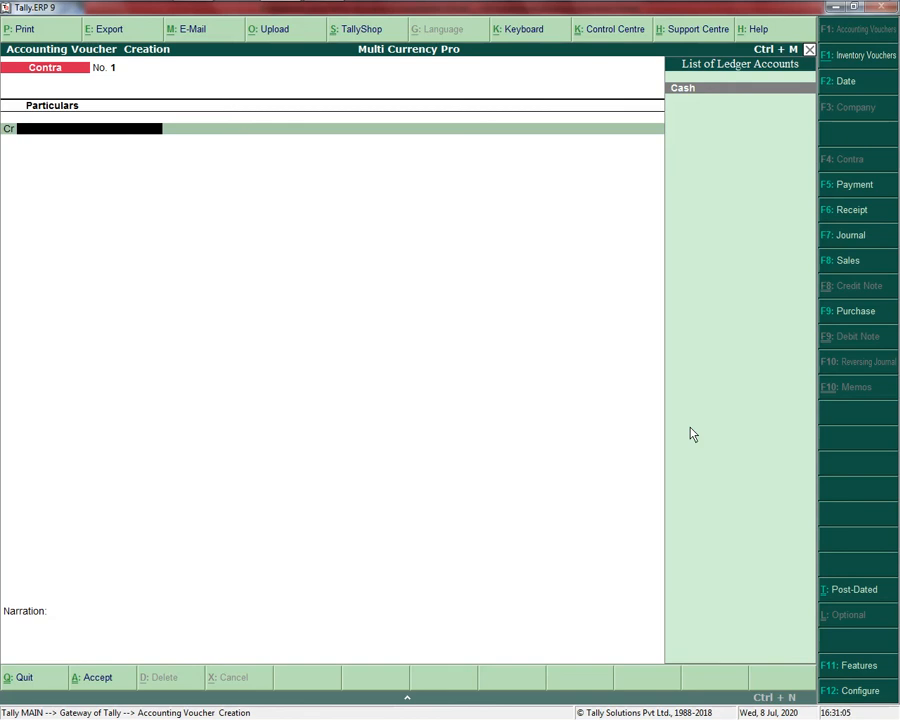
key("Return")
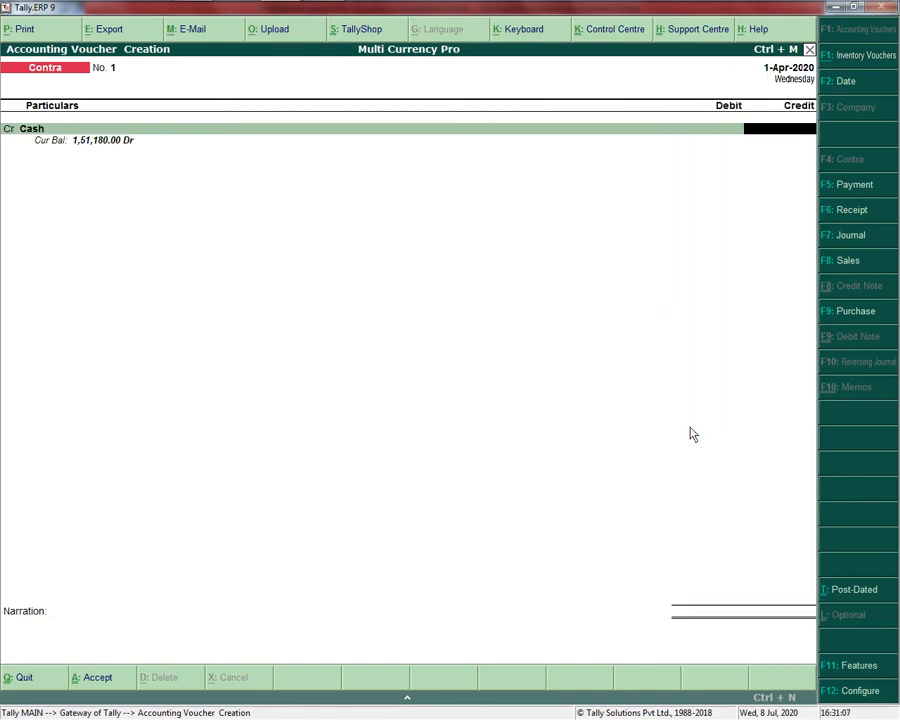
key("alt+Tab")
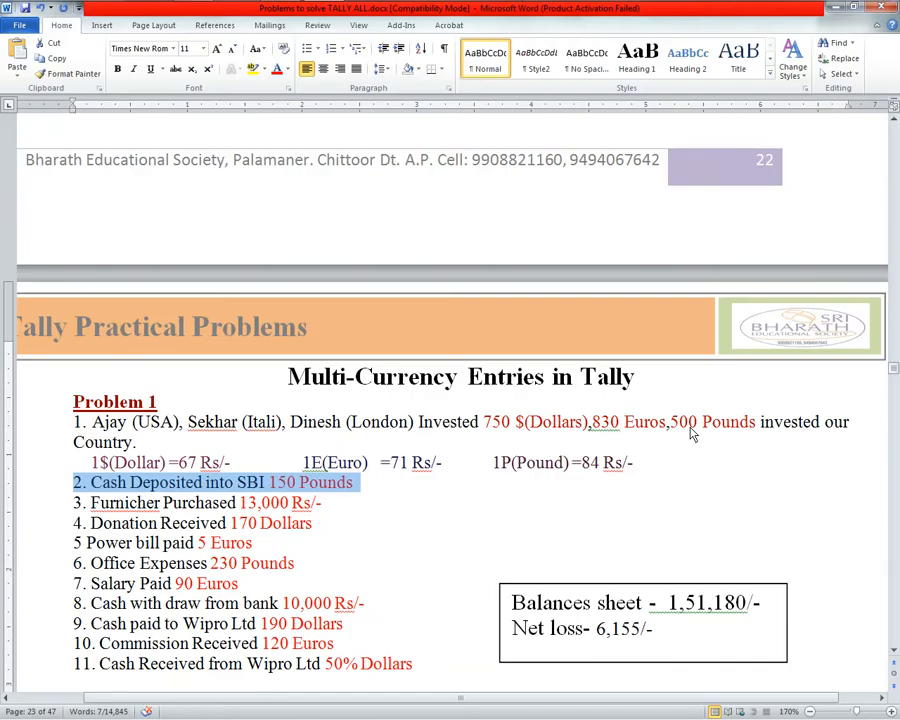
key("alt+Tab")
type("P")
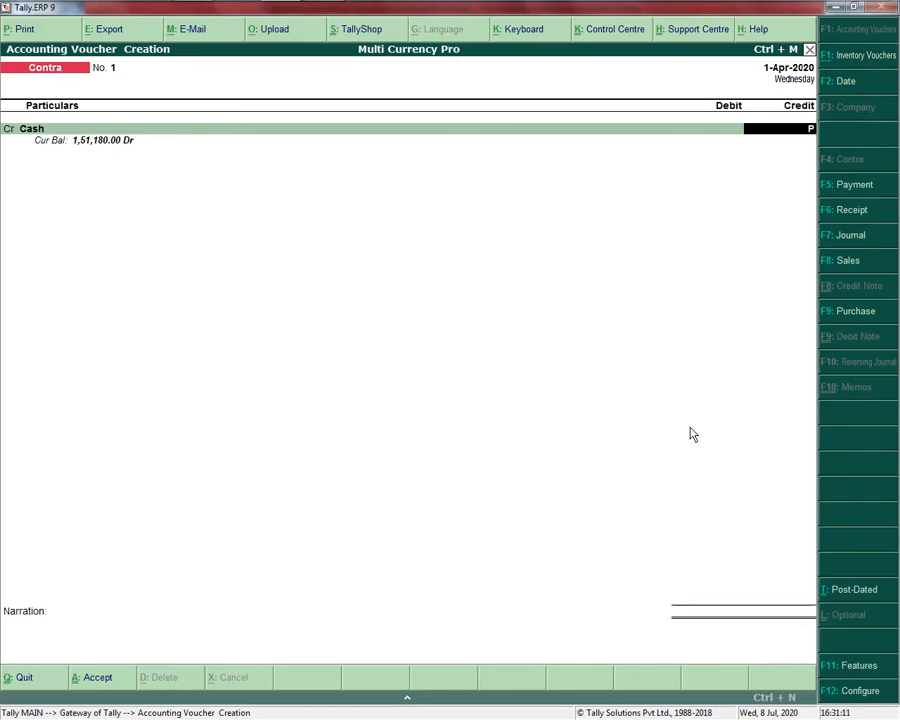
type("150")
key("Return")
key("Return")
key("Return")
key("Return")
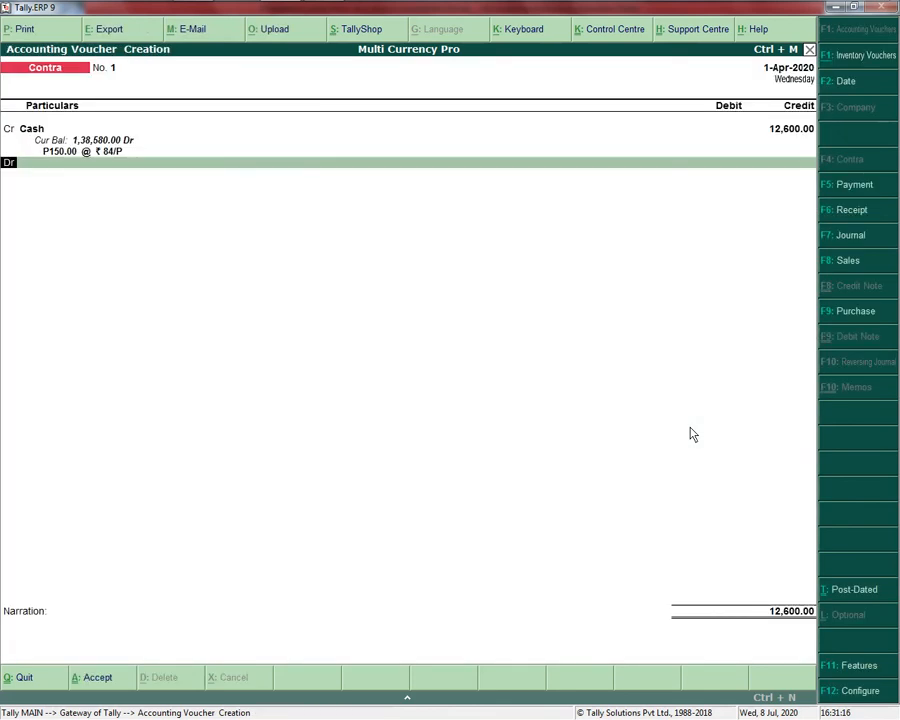
Create an SBI ledger under Bank Accounts for the debit line and save the contra voucher with 12,600.00 debited to it.
key("Return")
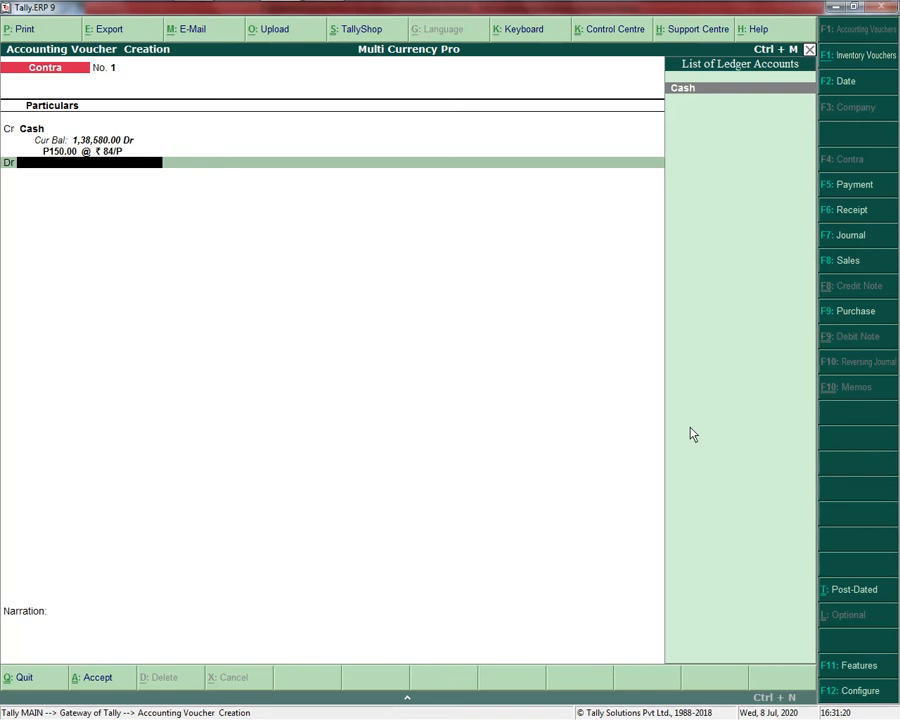
key("alt+c")
type("S")
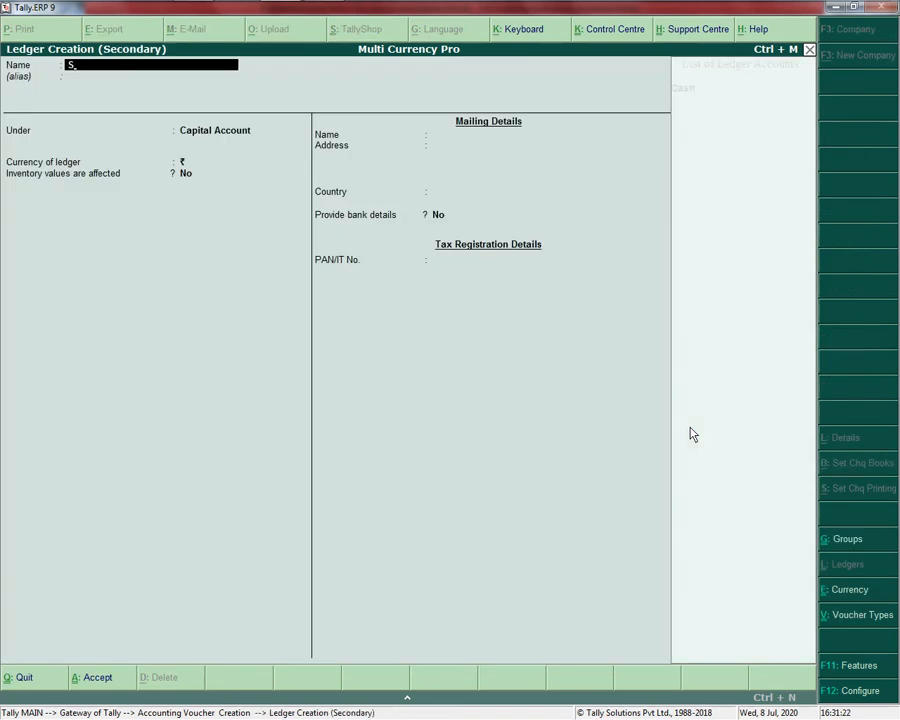
type("B")
key("Return")
key("Return")
type("B")
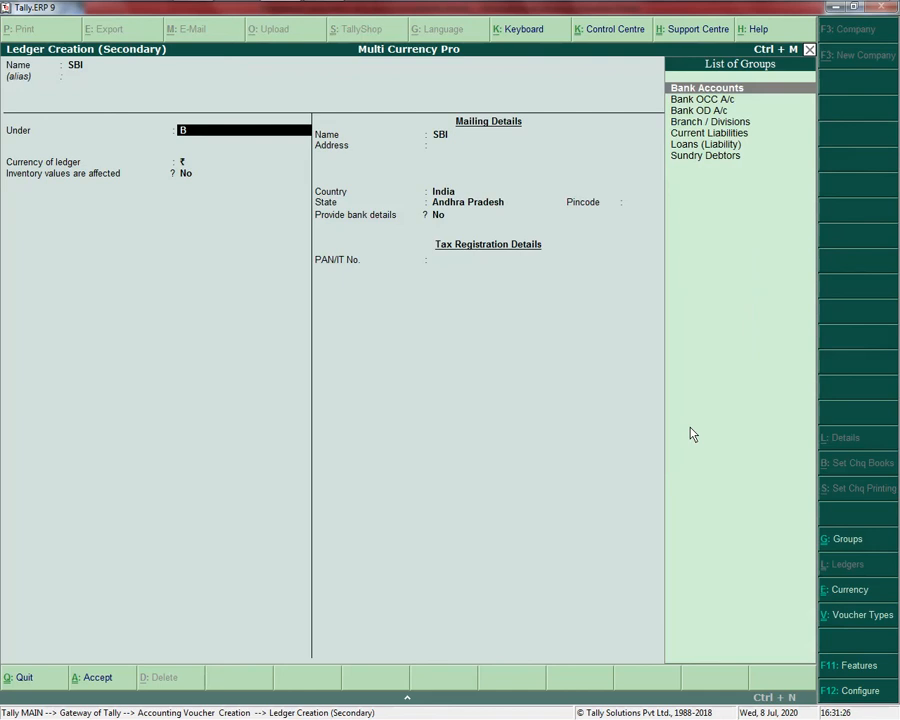
key("Return")
key("ctrl+a")
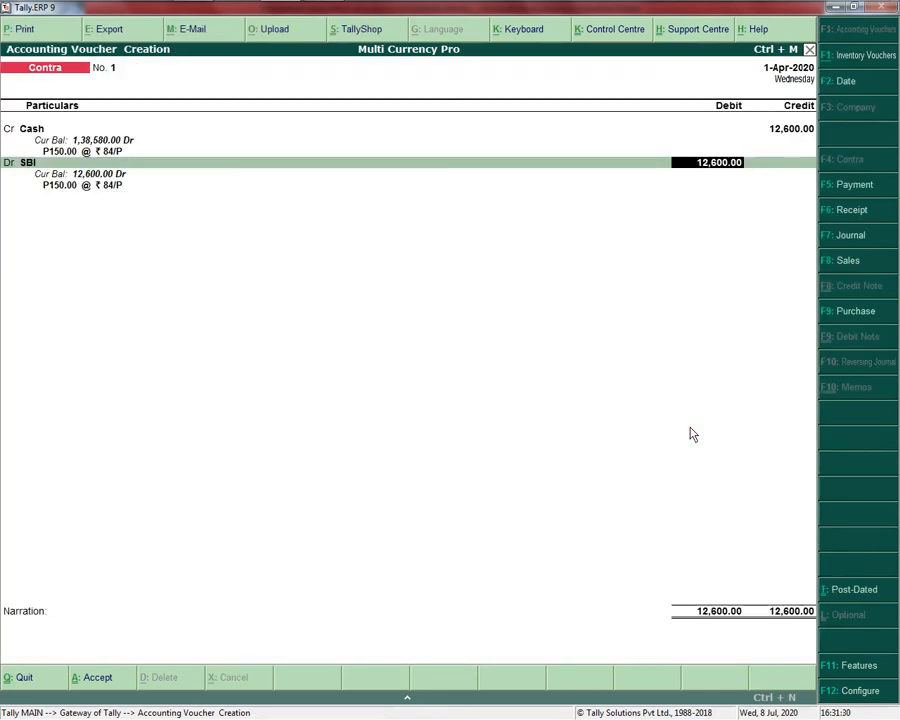
key("ctrl+a")
Highlight transaction 3, the furniture purchase, in the Word problem sheet and return to Tally.
key("alt+Tab")
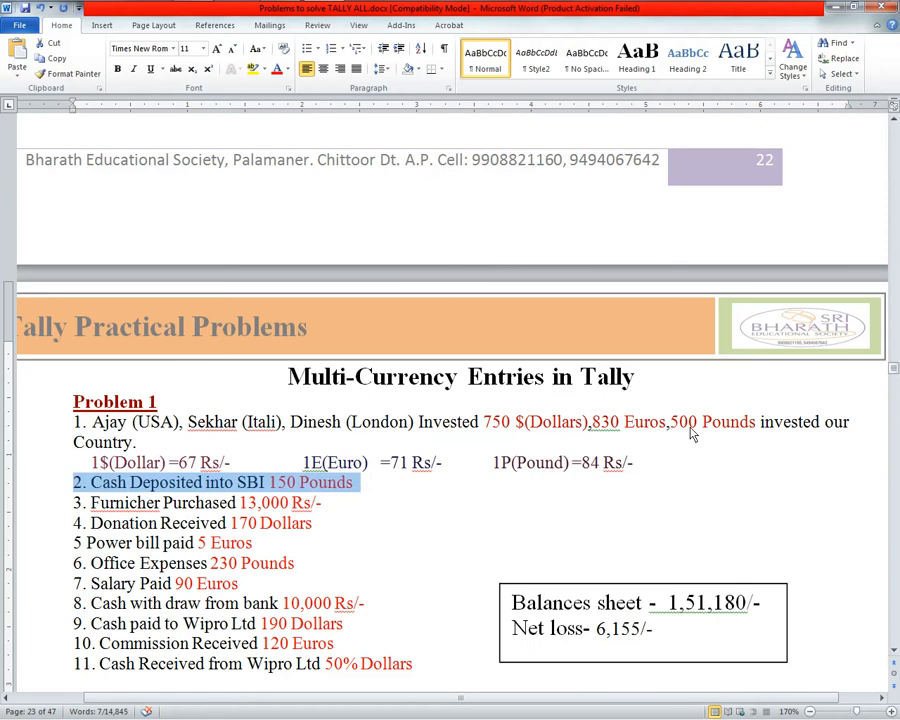
key("Down")
key("shift+Home")
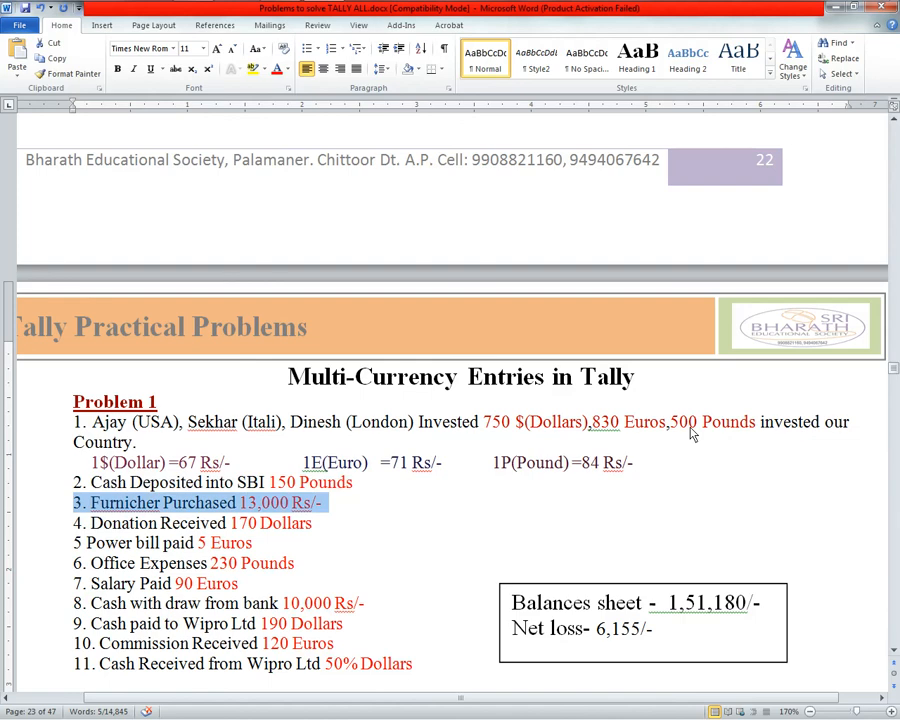
key("alt+Tab")
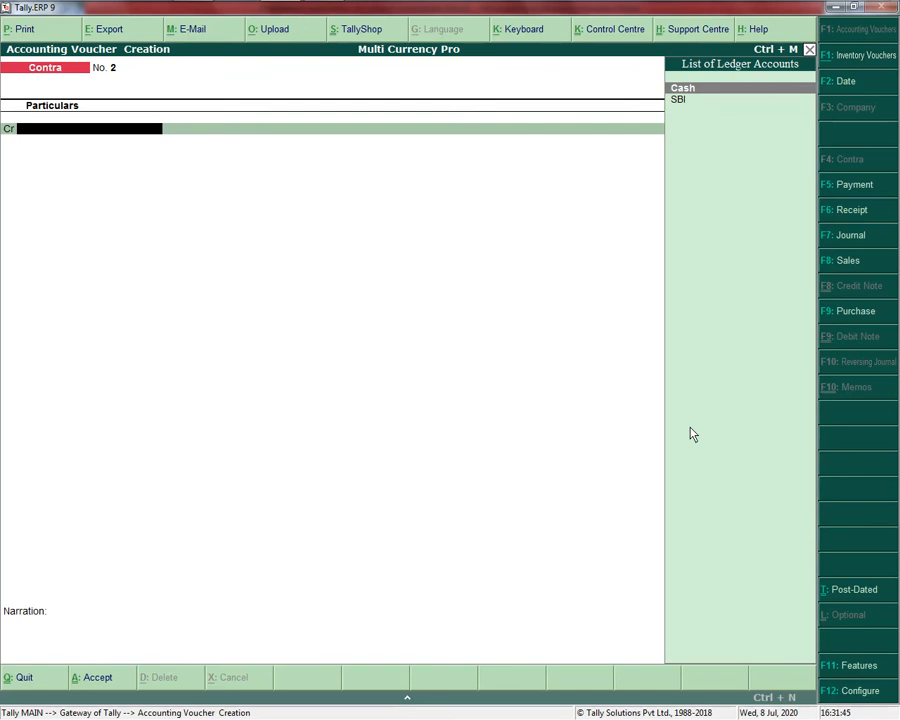
Start a payment voucher and create a Furniture ledger under Fixed Assets for its debit line.
key("F5")
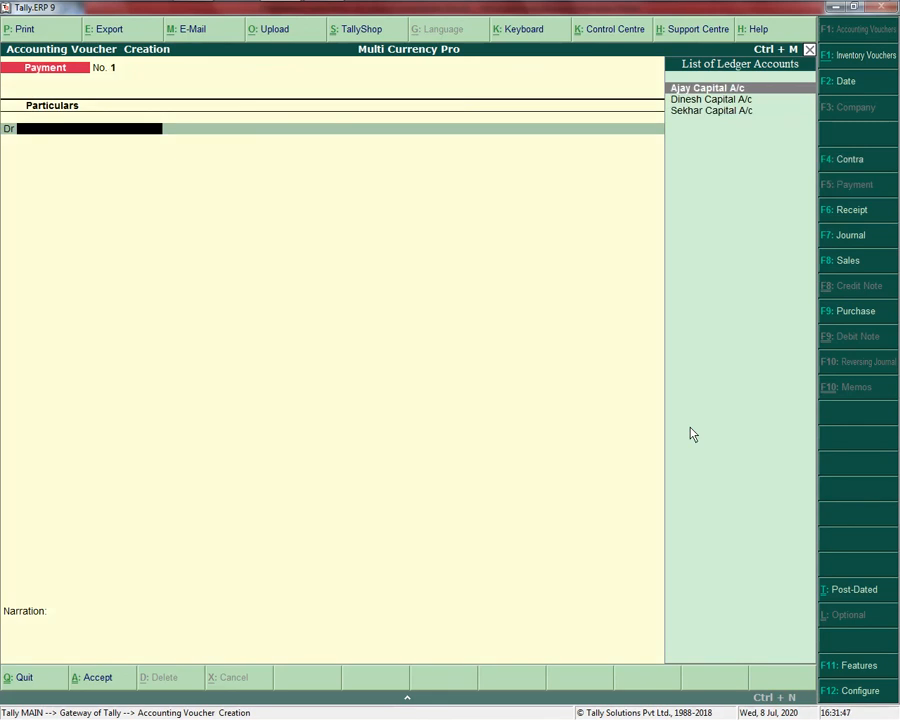
key("alt+c")
type("F")
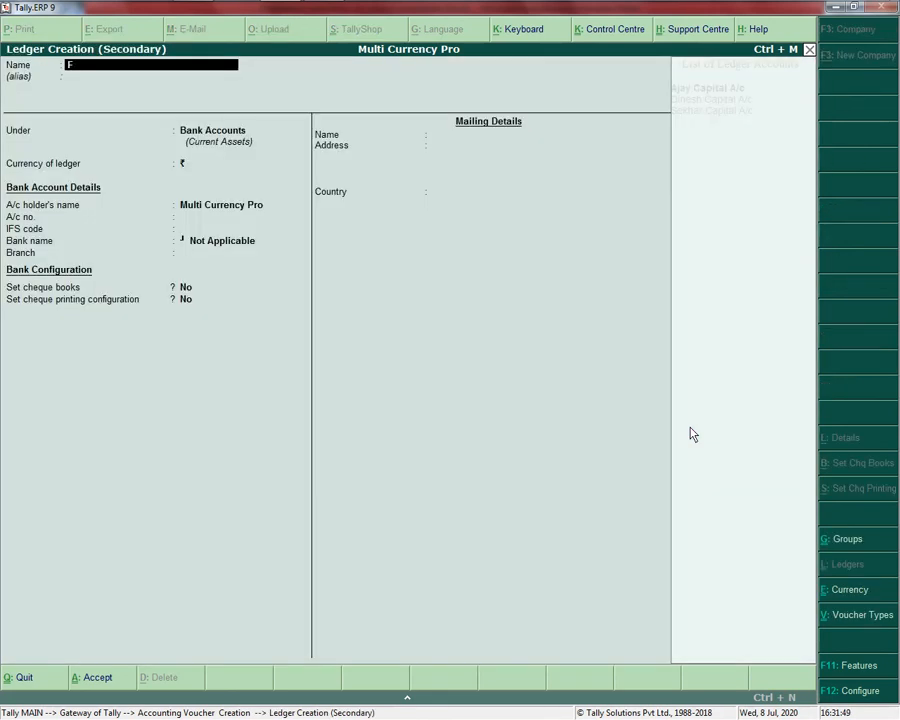
type("urniture")
key("Return")
type("F")
key("Return")
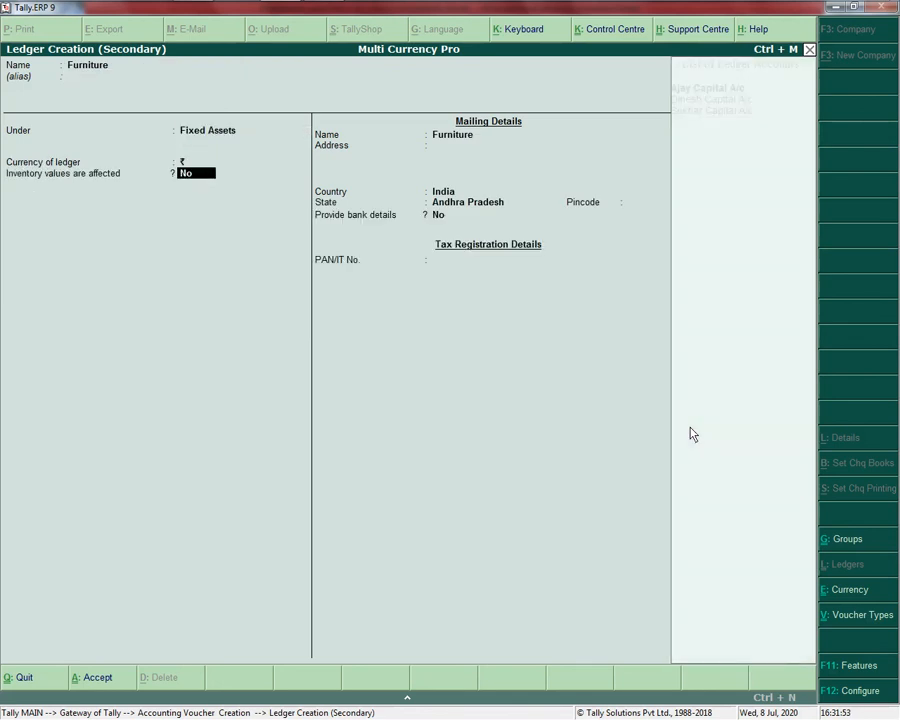
key("Return")
key("Return")
key("Return")
key("Return")
key("Return")
key("Return")
key("Return")
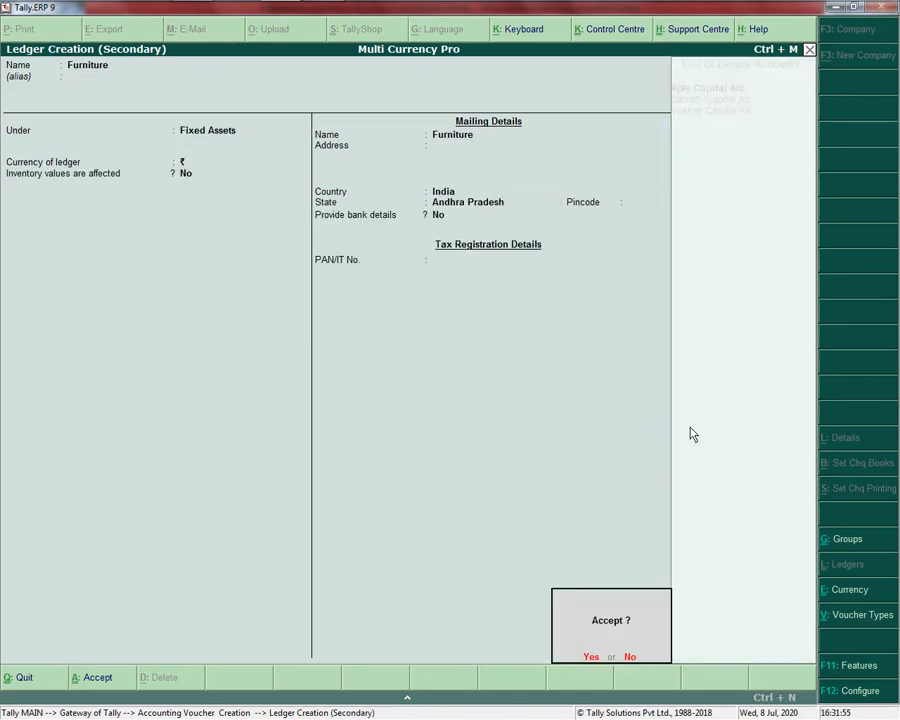
key("Return")
key("Return")
Check the furniture amount in the Word problem sheet and debit Furniture with 13,000.00.
key("alt+Tab")
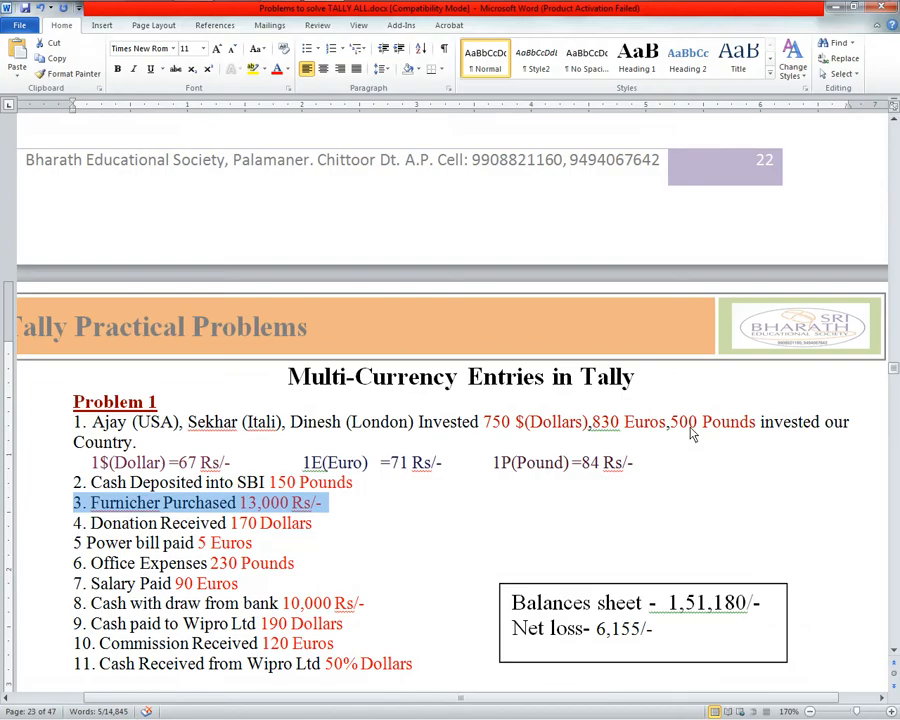
key("alt+Tab")
type("1300")
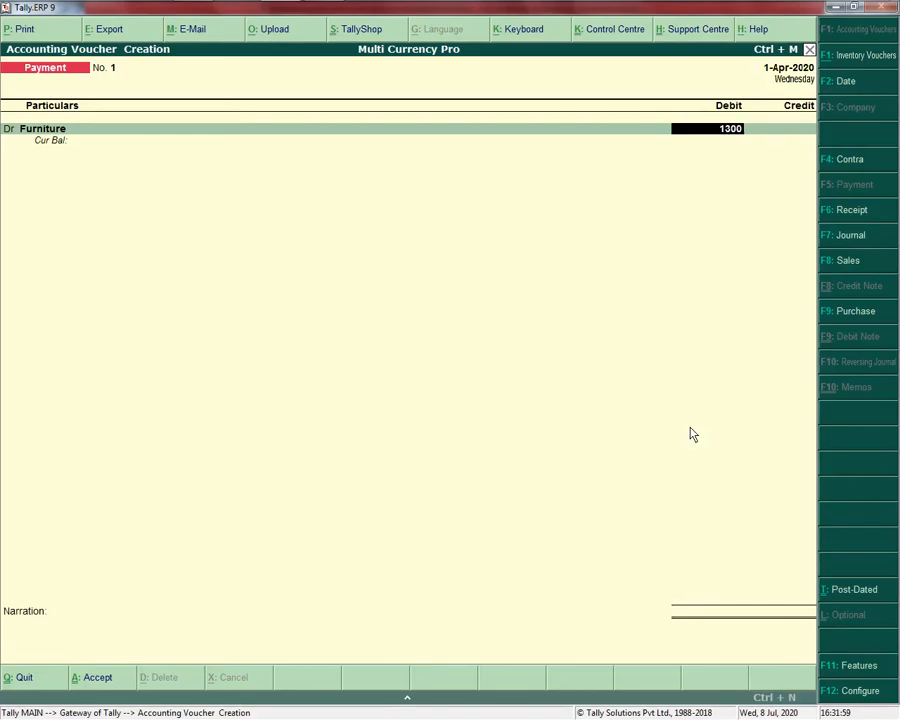
type("0")
key("Return")
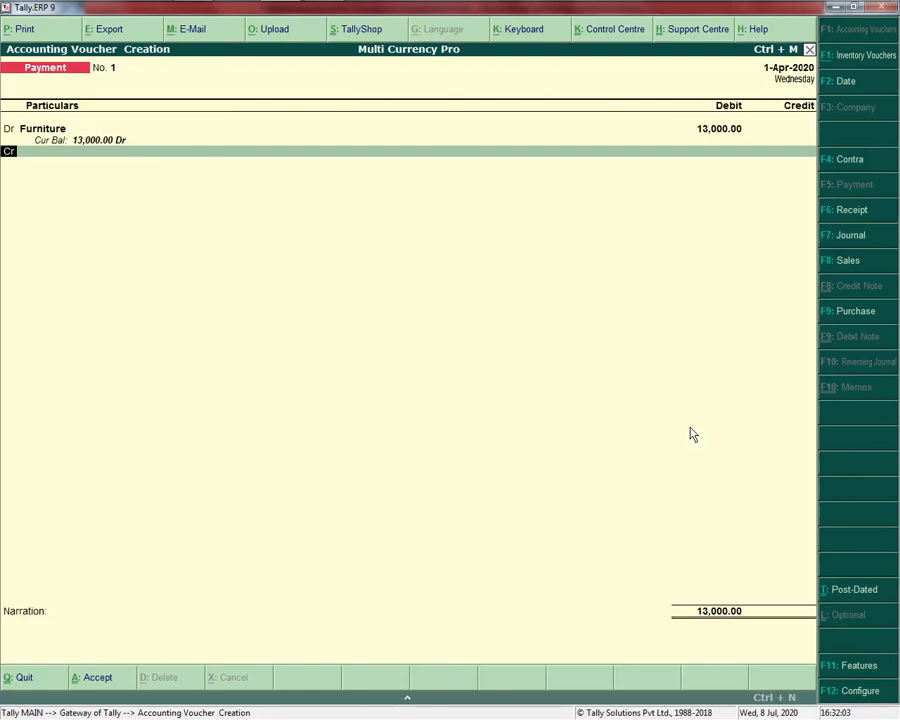
Credit Cash with 13,000.00 and save the payment voucher.
key("Return")
key("Down")
key("Down")
key("Up")
key("Return")
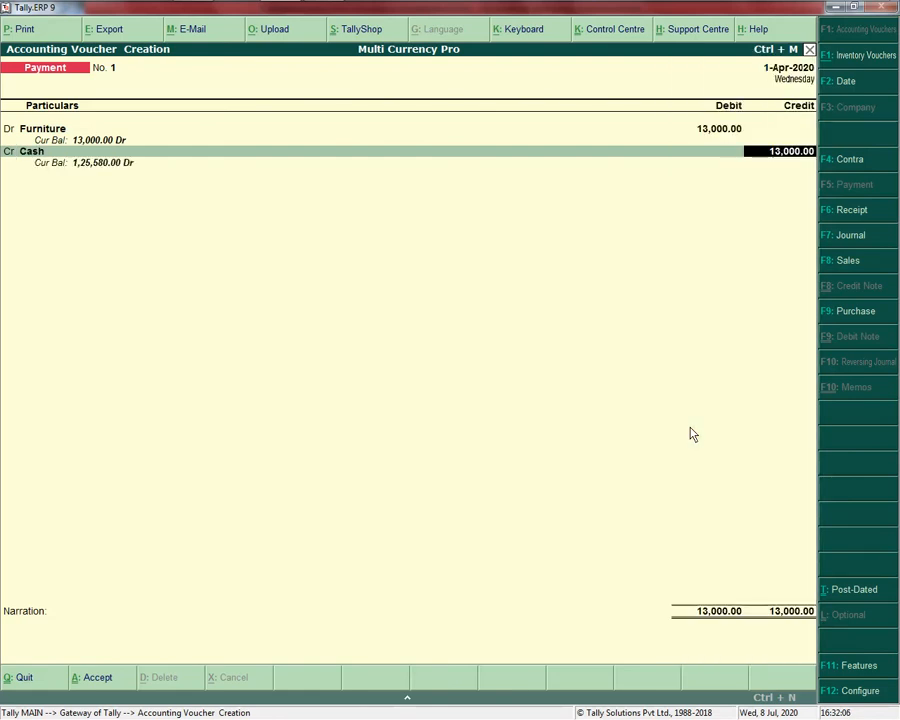
key("ctrl+a")
Highlight transaction 4, the donation received, in the Word problem sheet and return to Tally.
key("alt+Tab")
key("Down")
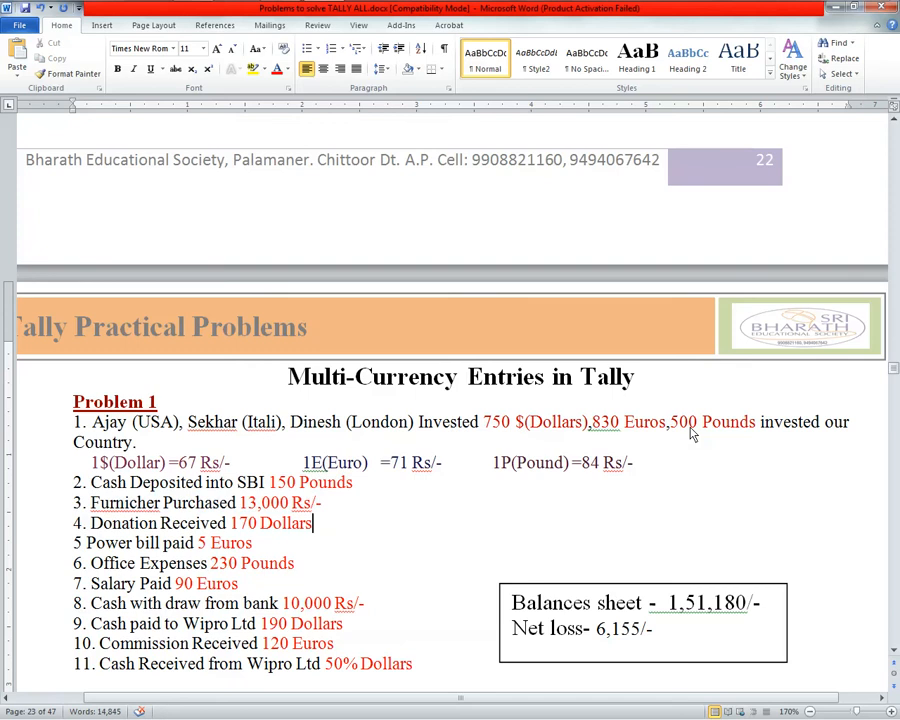
key("shift+Home")
key("alt+Tab")
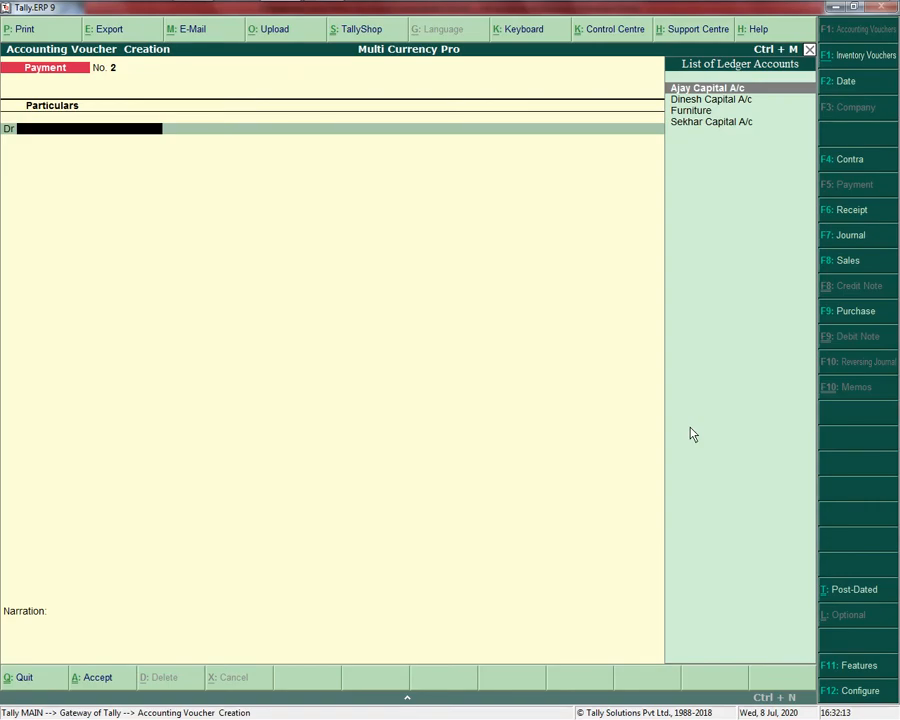
Start a receipt voucher and create a Donation A/c ledger under Indirect Incomes for its credit line.
key("F6")
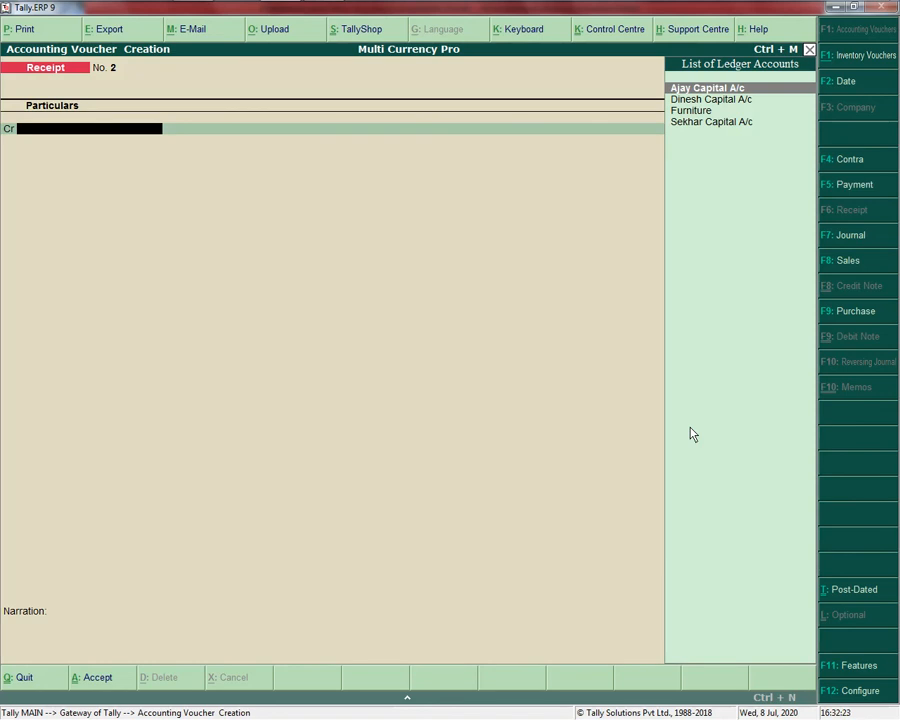
key("alt+c")
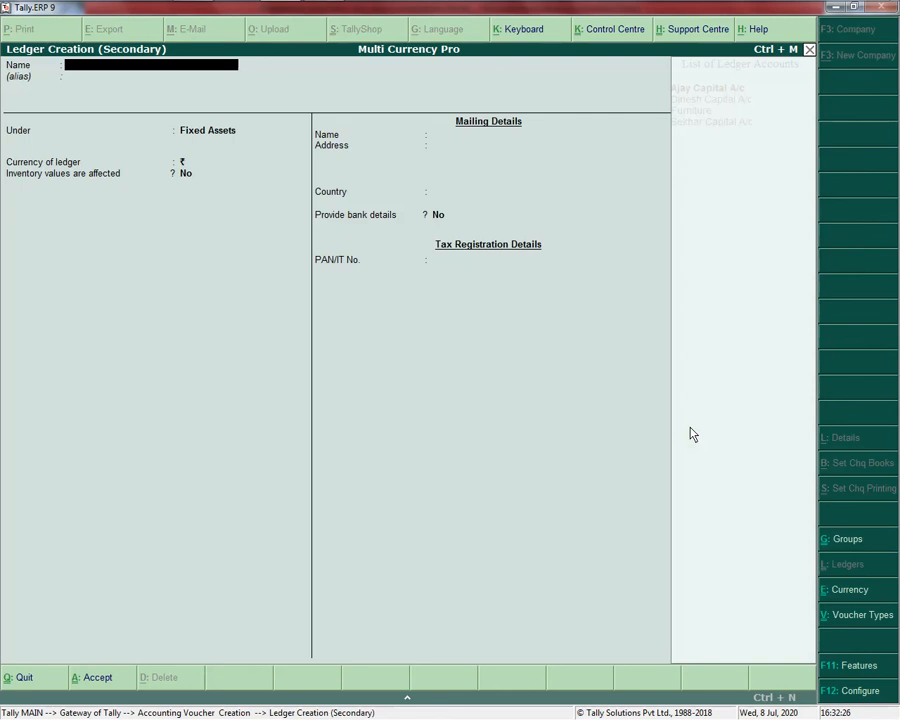
type("Donation a/c")
key("Return")
key("Return")
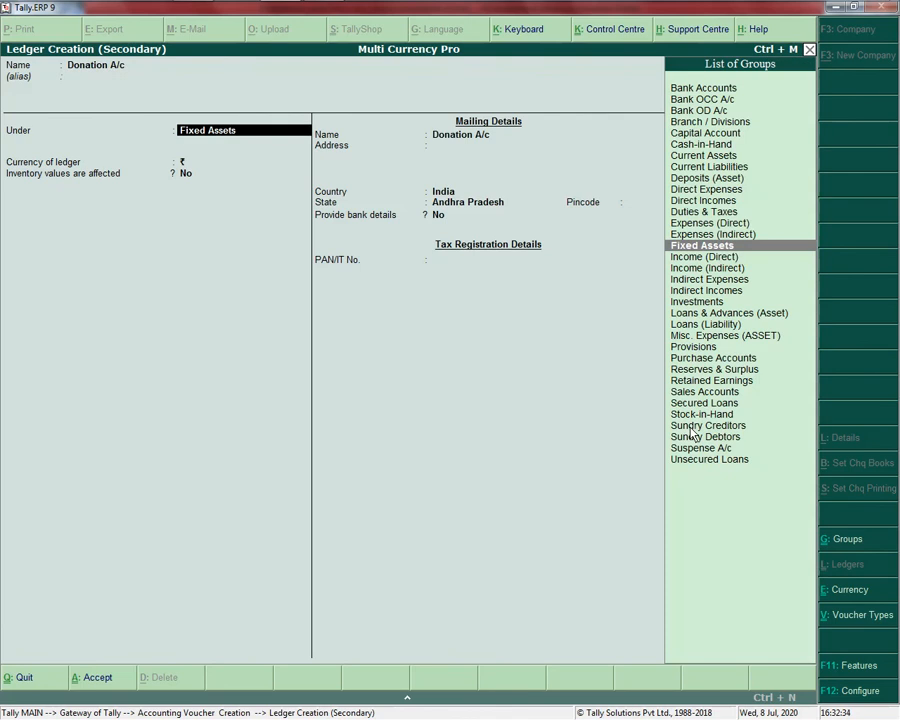
type("i")
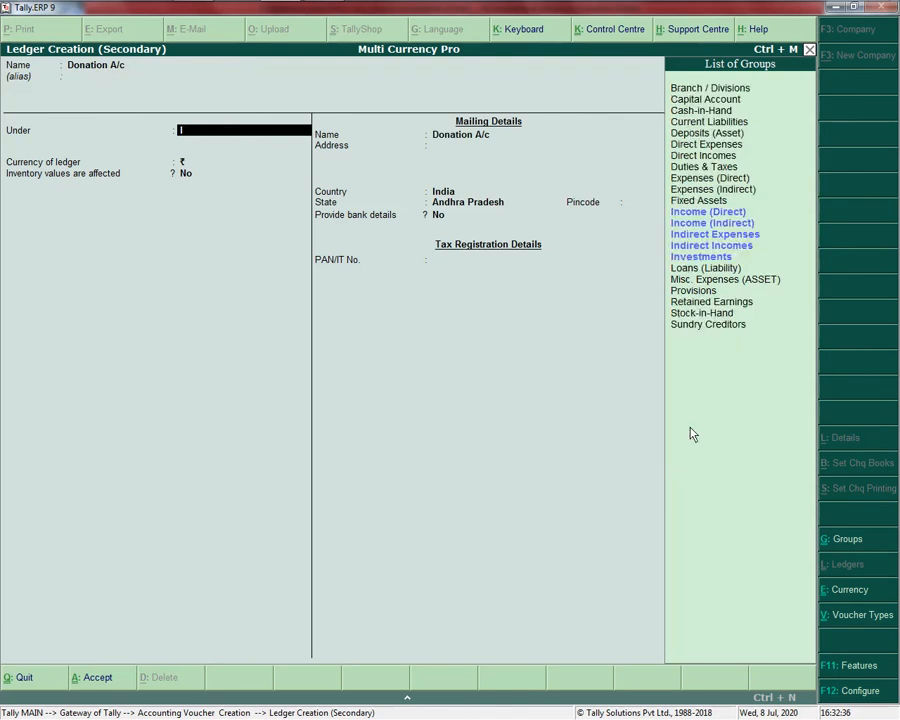
key("Up")
key("Up")
key("Up")
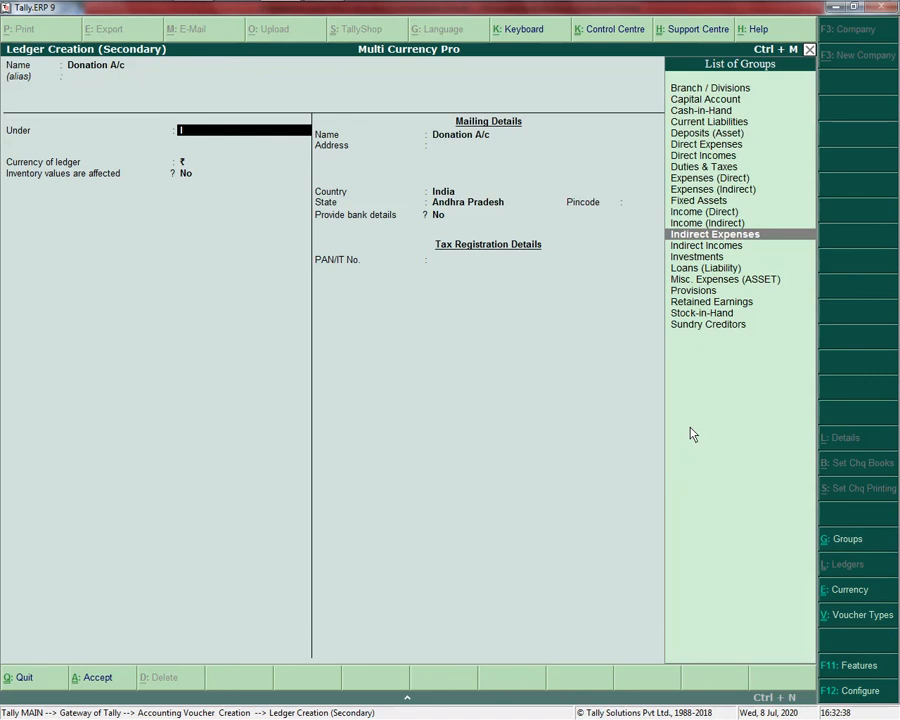
key("Down")
key("Return")
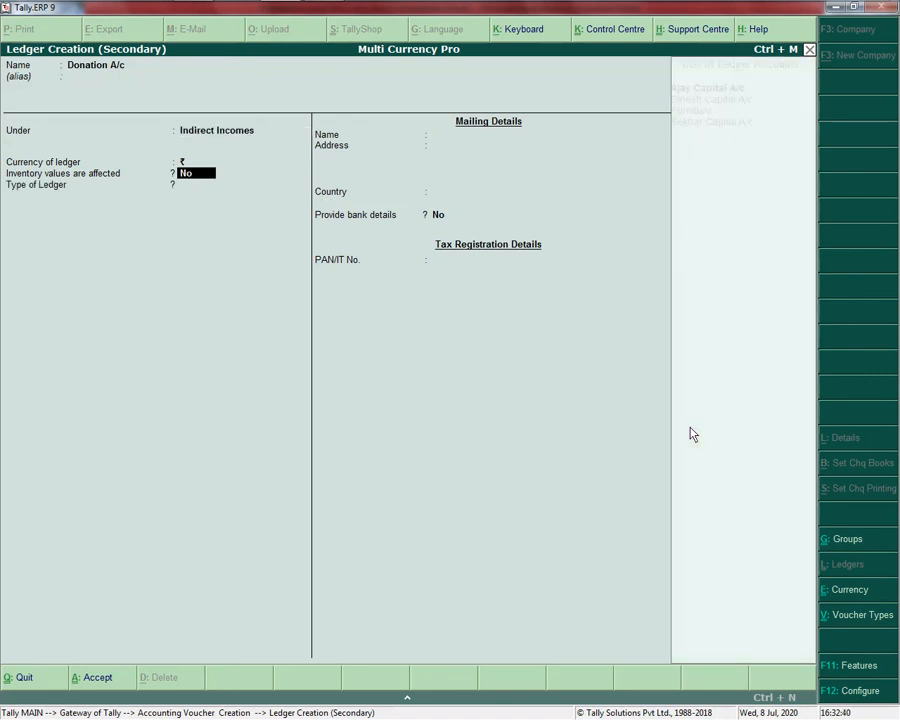
key("Return")
key("Return")
key("Return")
key("Return")
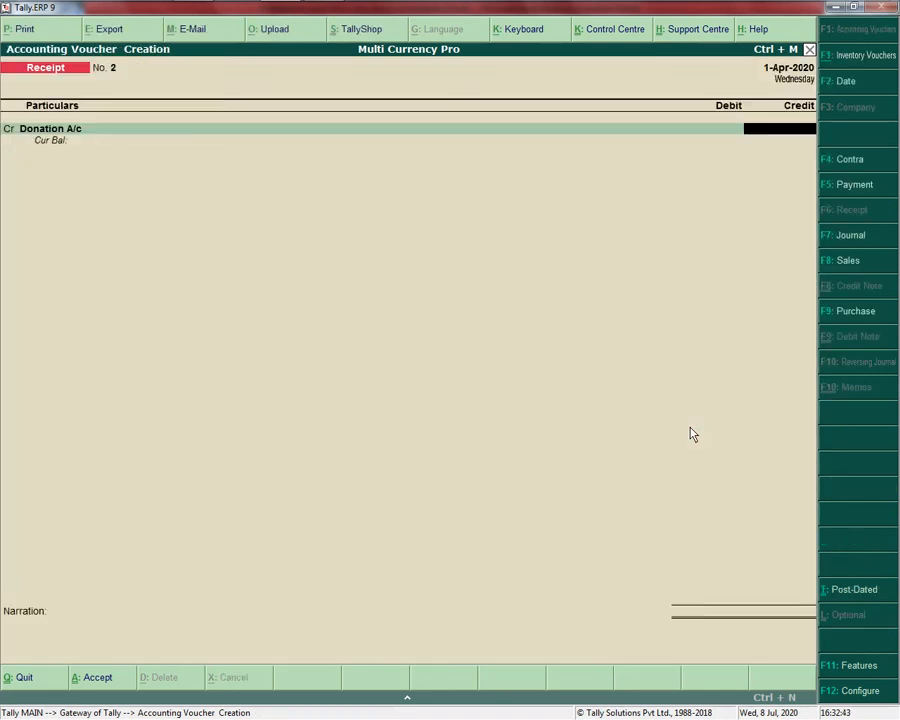
Check the donation amount in the Word problem sheet and credit Donation A/c with $170 at the 67/$ rate.
key("alt+Tab")
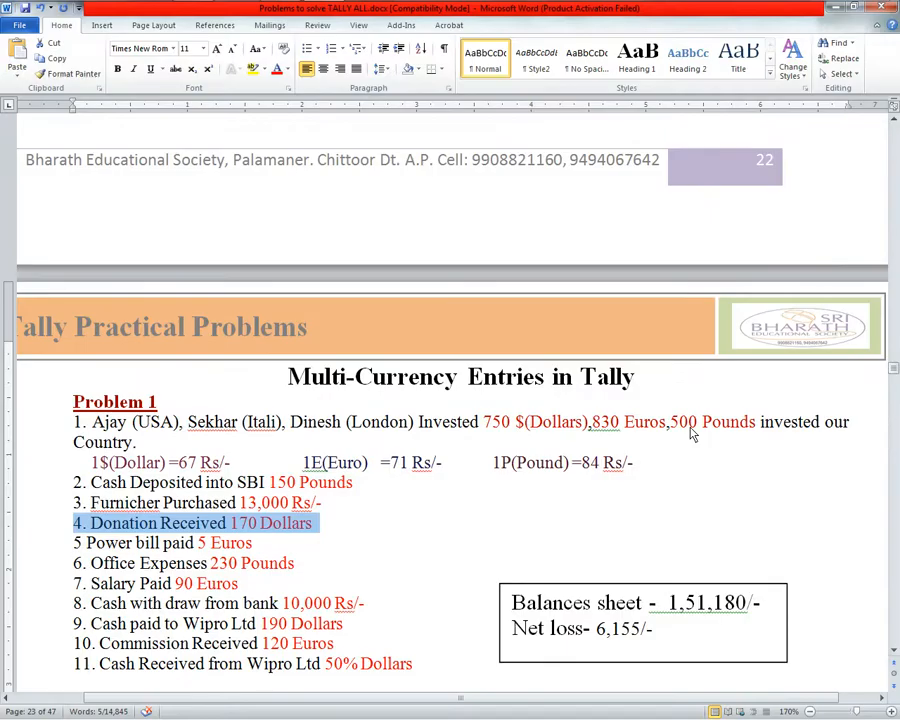
key("alt+Tab")
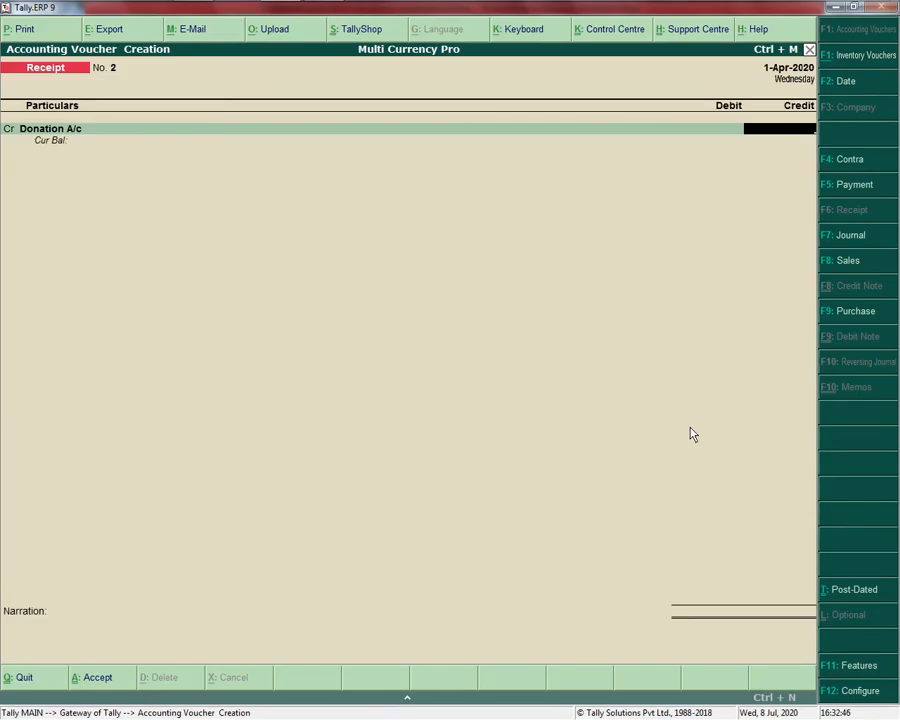
type("$170")
key("alt+Tab")
key("alt+Tab")
key("Return")
key("Return")
key("Return")
key("Return")
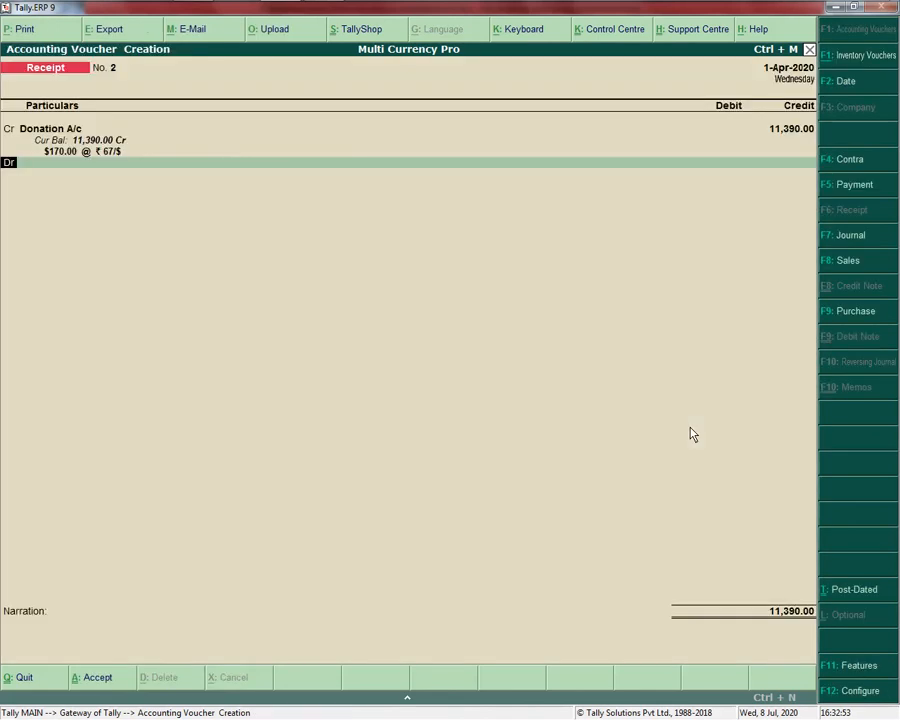
Debit Cash with the $170 donation and save the receipt voucher.
key("Down")
key("Return")
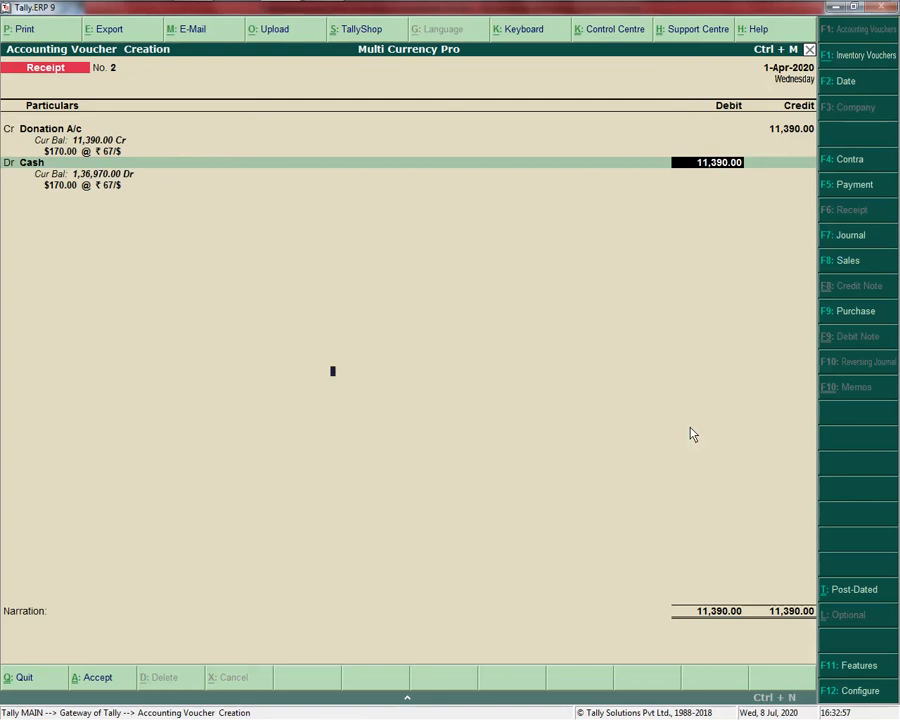
key("ctrl+a")
Highlight transaction 5, the power bill paid, in the Word problem sheet and return to Tally.
key("alt+Tab")
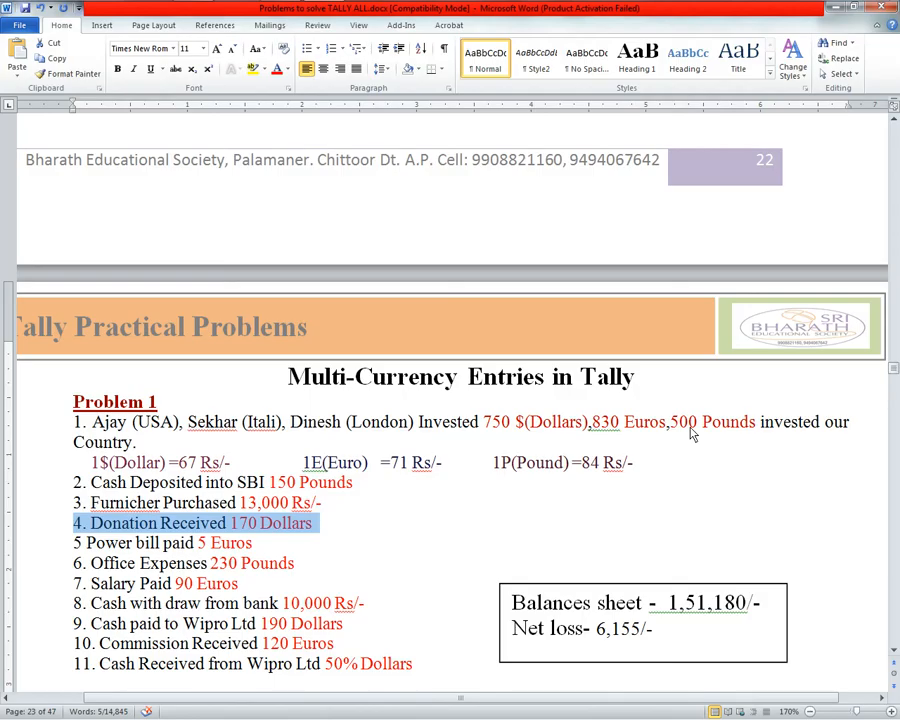
key("Down")
key("shift+Down")
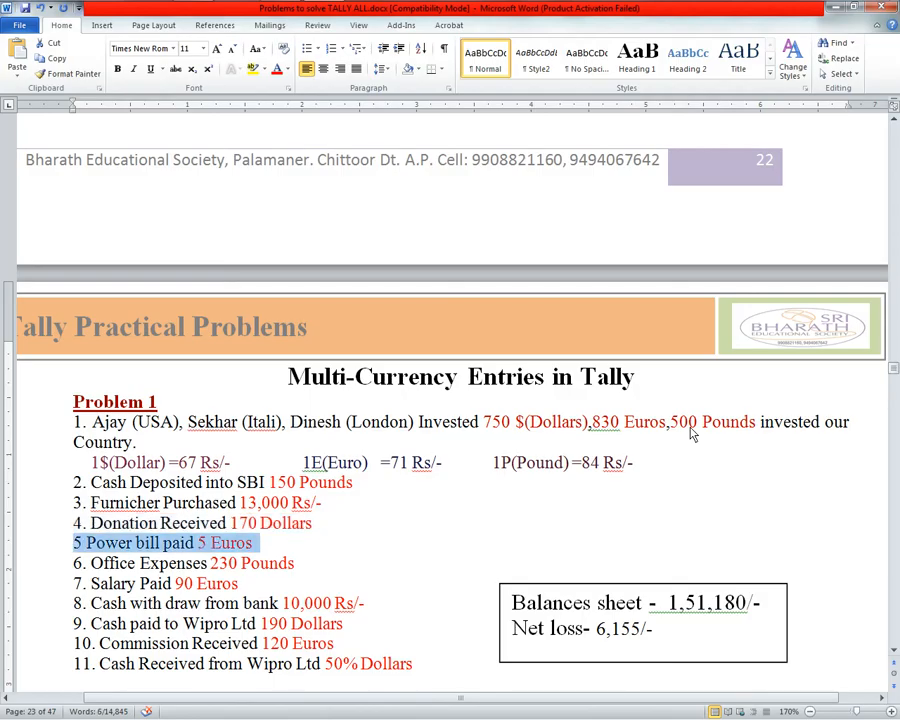
key("alt+Tab")
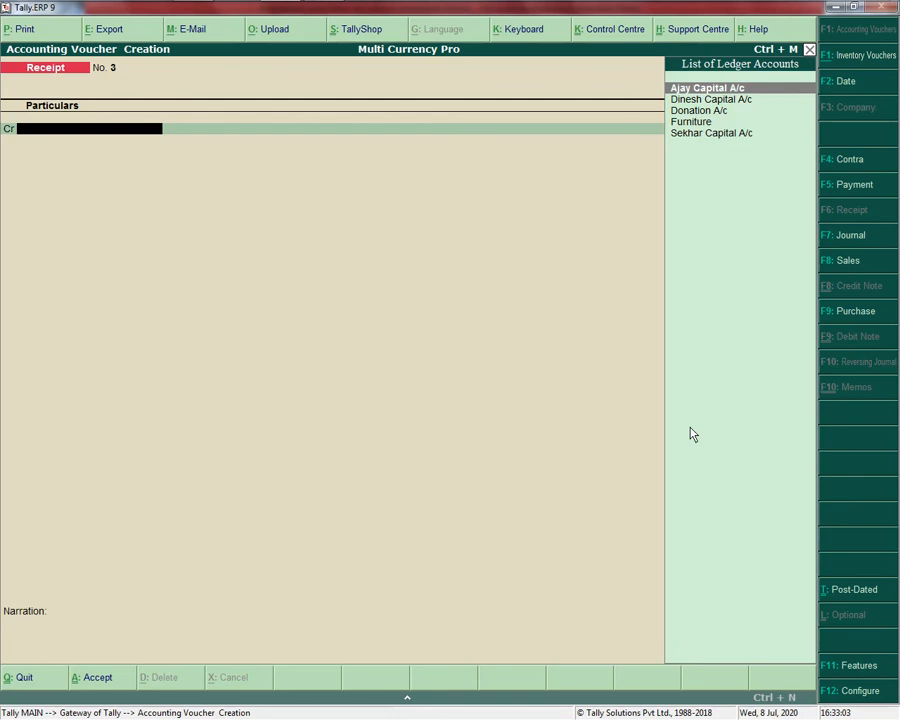
Start a payment voucher and create a Power Bill ledger under Indirect Expenses for its debit line.
key("F5")
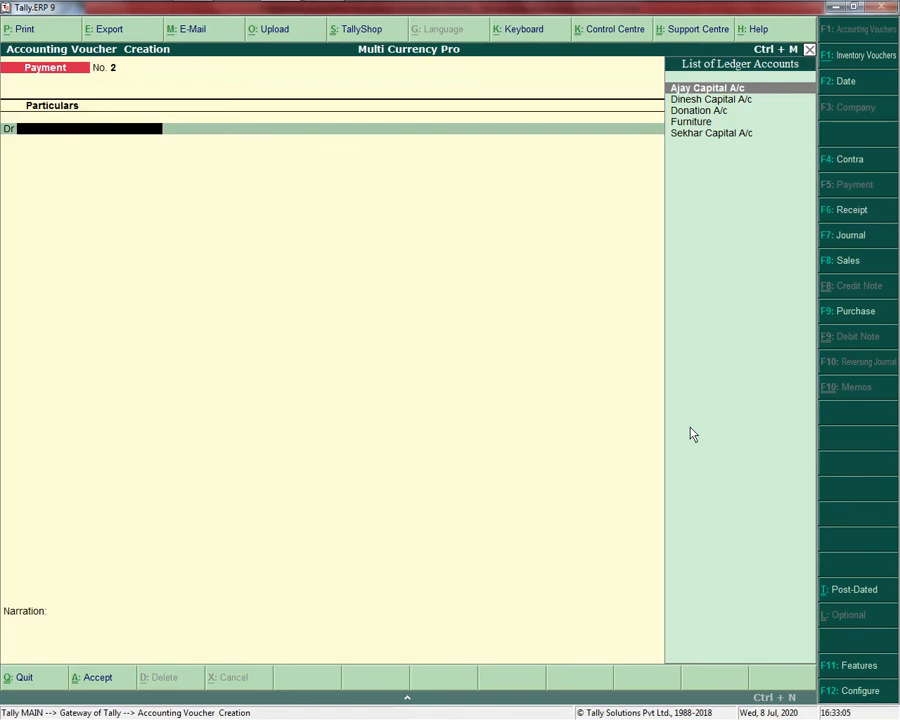
key("alt+c")
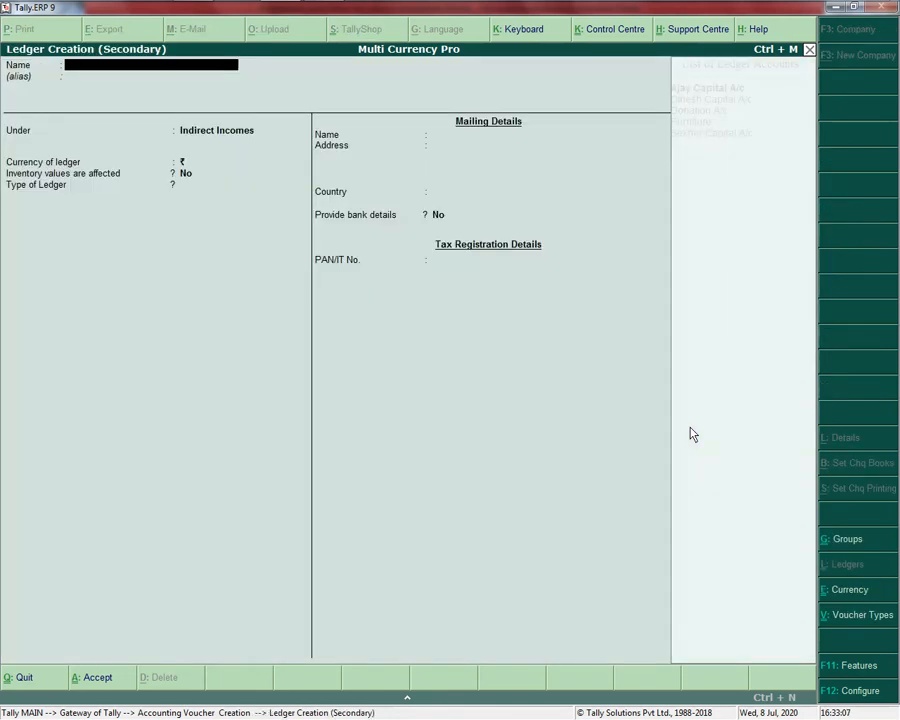
type("Power Bill")
key("Return")
key("Return")
key("Up")
key("Return")
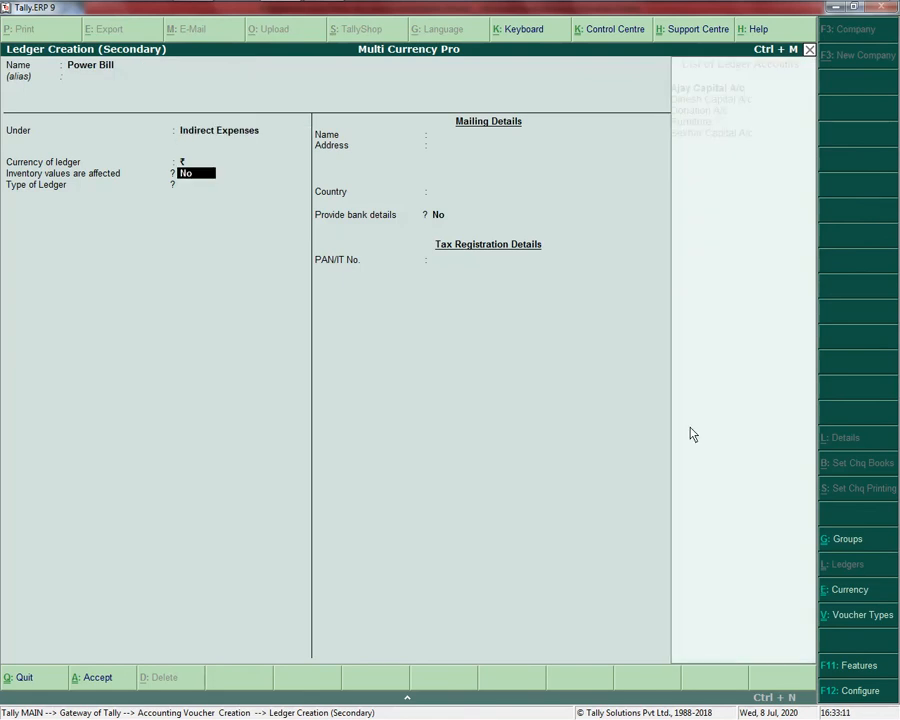
key("Return")
key("Return")
key("Return")
key("Return")
key("Return")
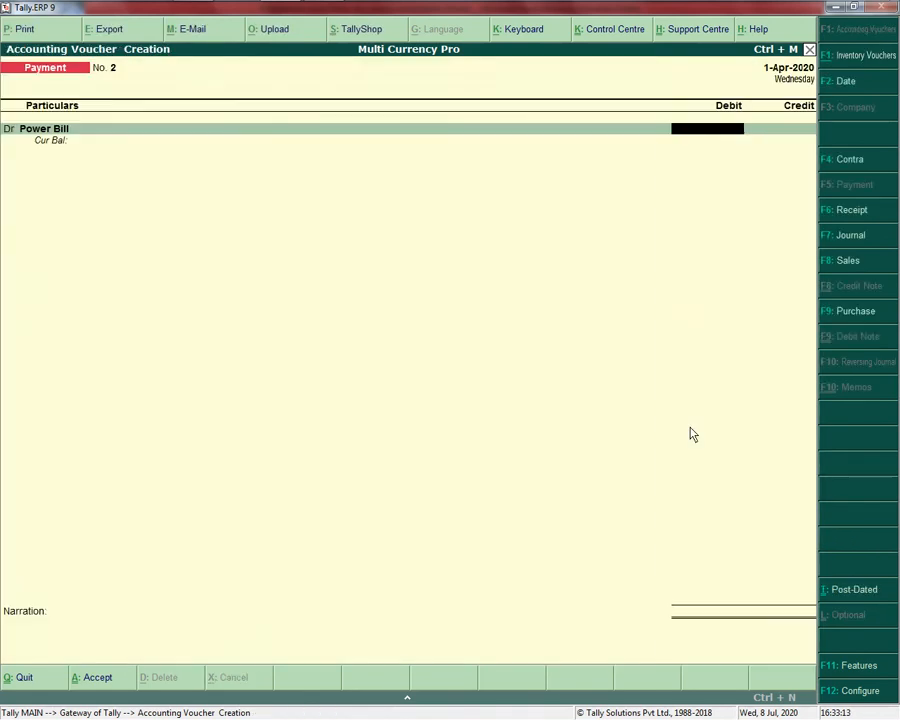
Check the power bill amount in the Word problem sheet and debit Power Bill with E5 at the 71/E rate.
key("alt+Tab")
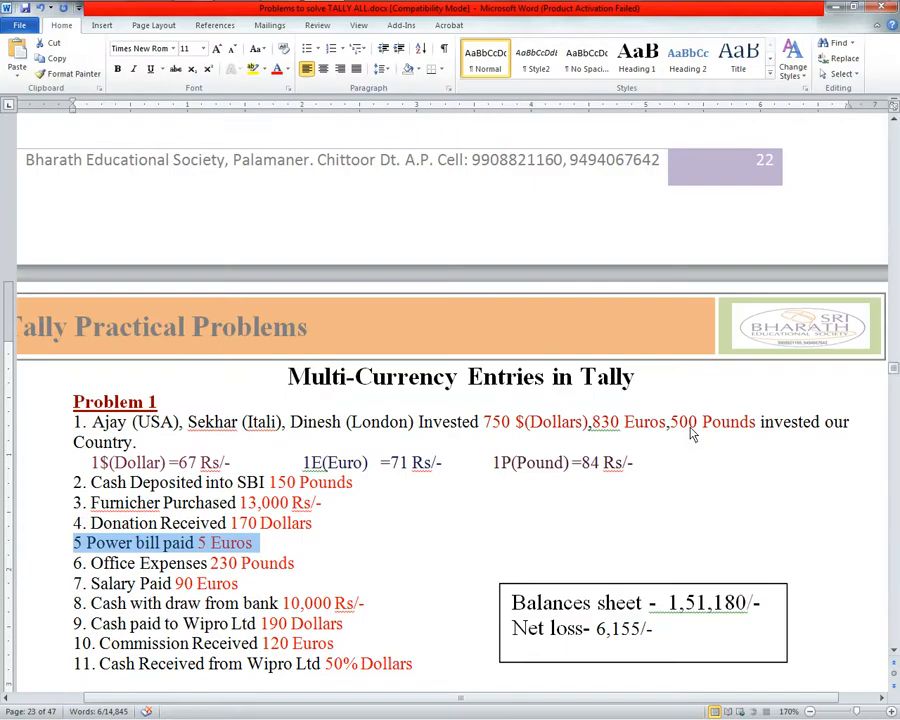
key("alt+Tab")
type("E")
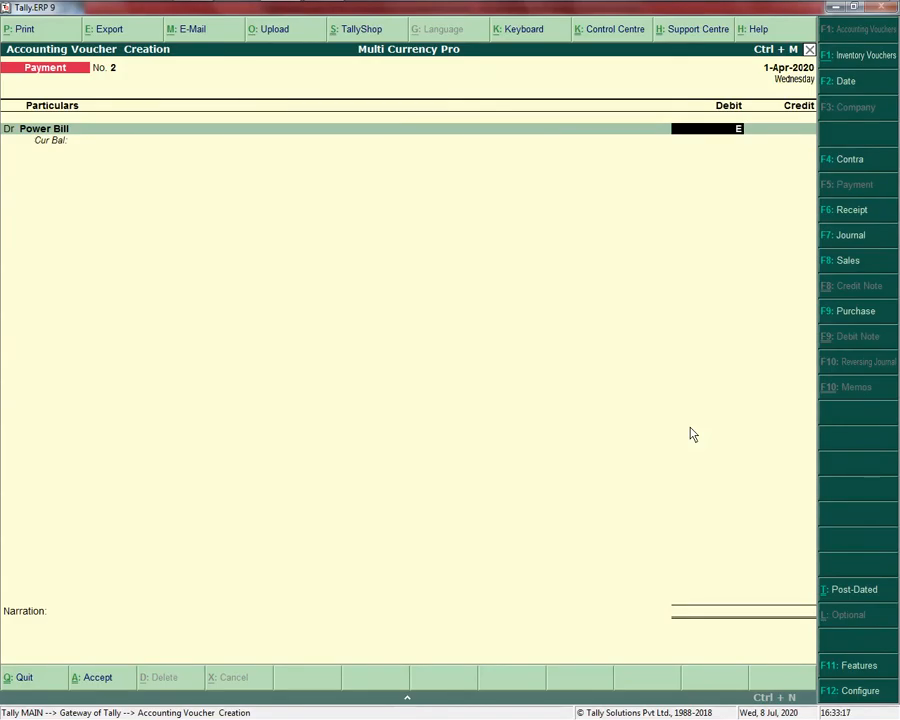
type("5")
key("Return")
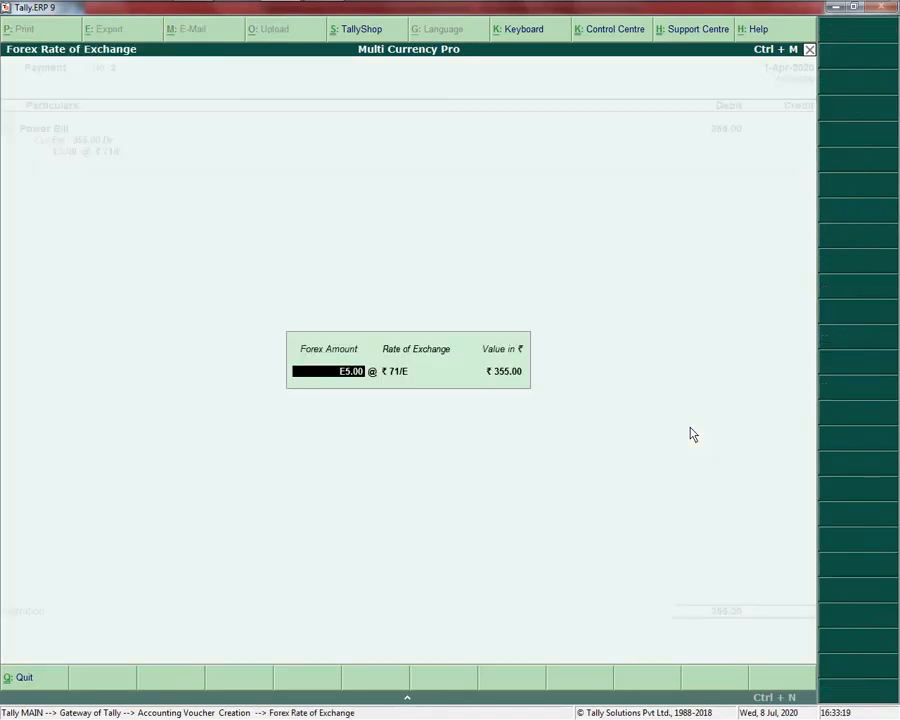
key("Return")
key("Return")
key("Return")
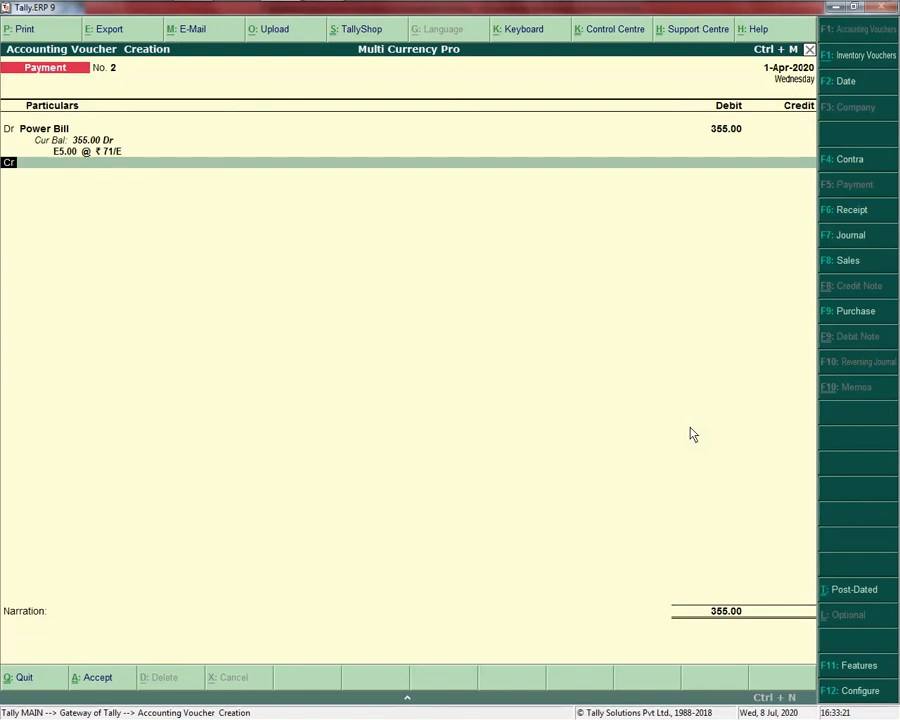
Credit Cash with the E5 power bill amount and save the payment voucher.
type("c")
key("Return")
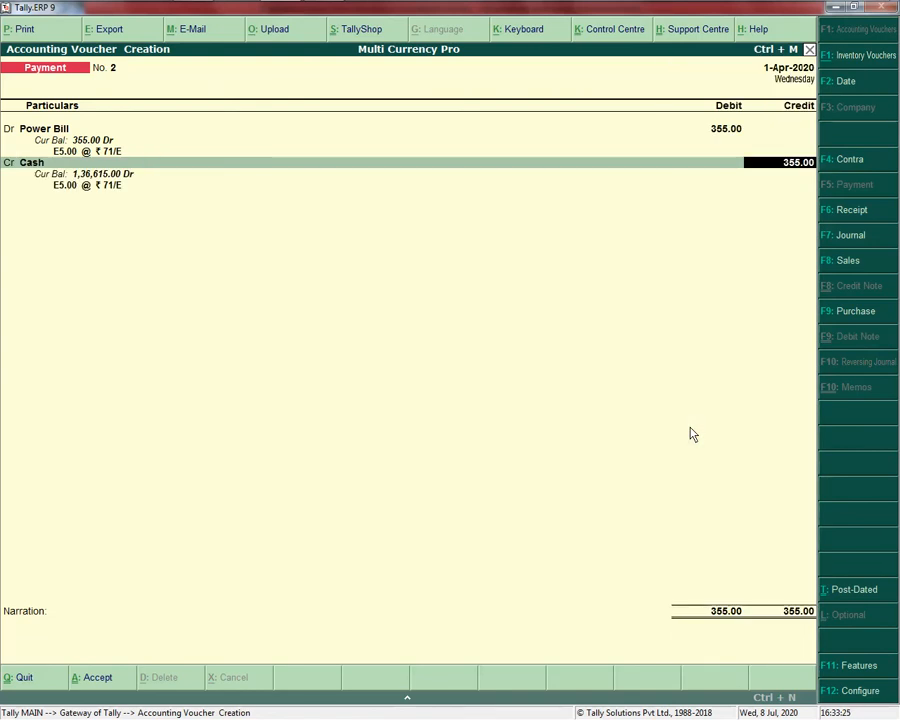
key("ctrl+a")
Highlight transaction 6, the office expenses, in the Word problem sheet and return to Tally.
key("alt+Tab")
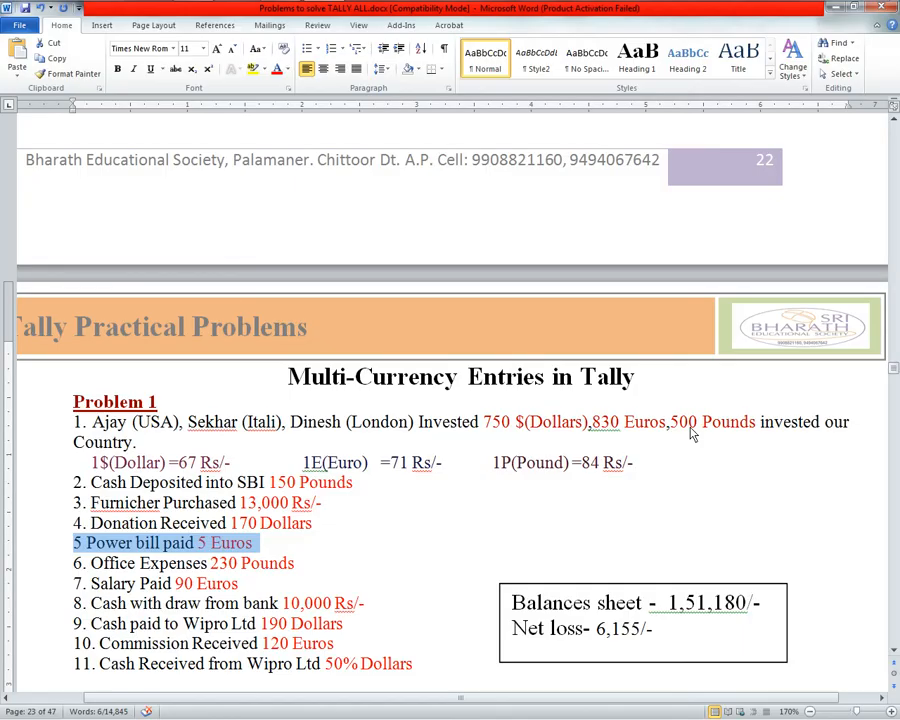
key("Down")
key("Home")
key("shift+Down")
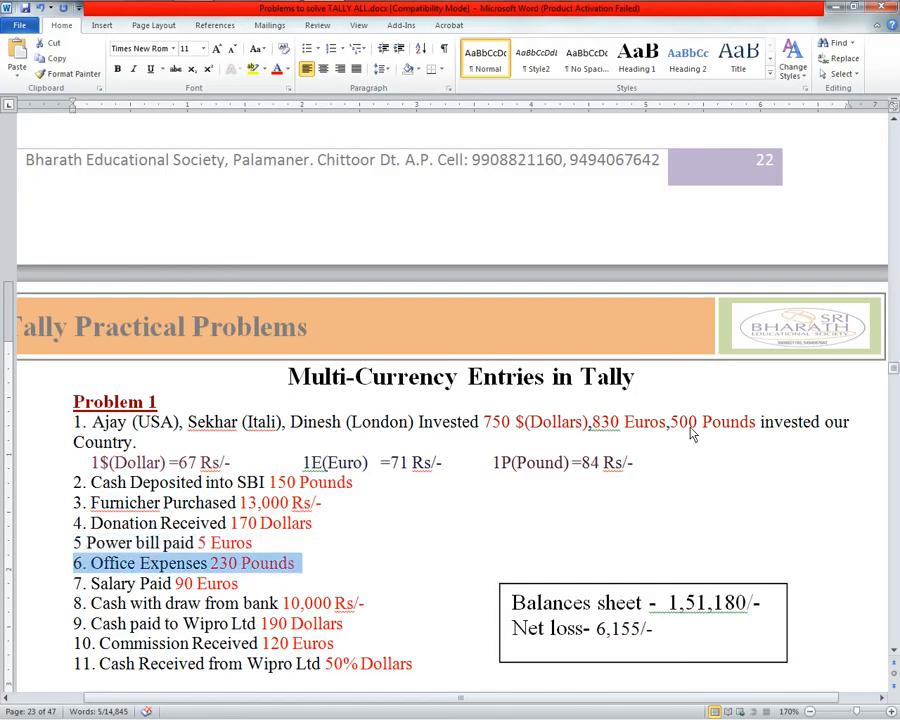
key("alt+Tab")
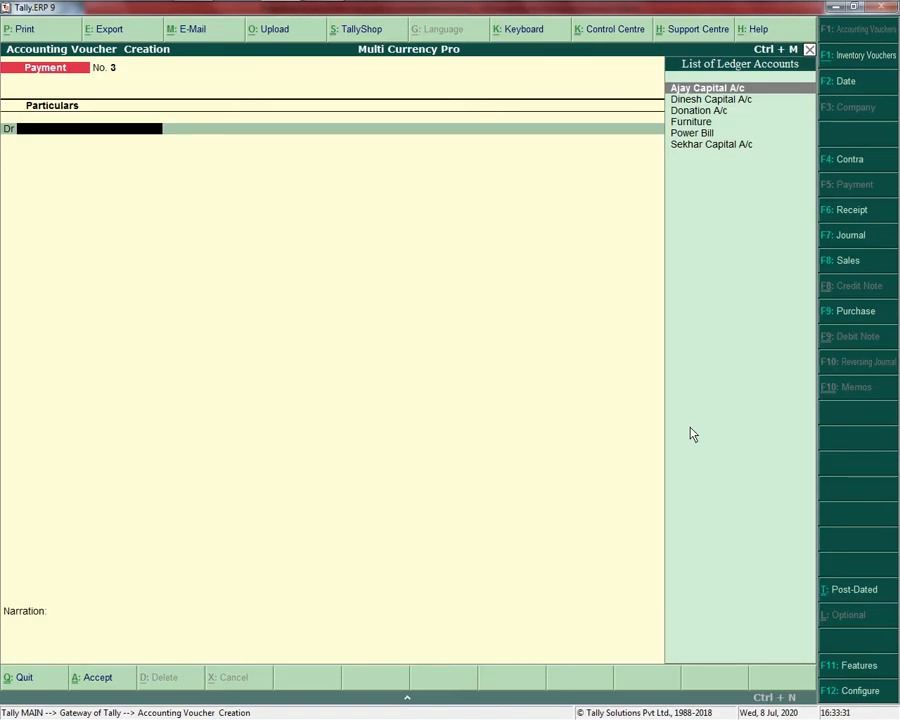
Create an Office Exp ledger under Indirect Expenses for the debit line of the new payment voucher.
key("alt+c")
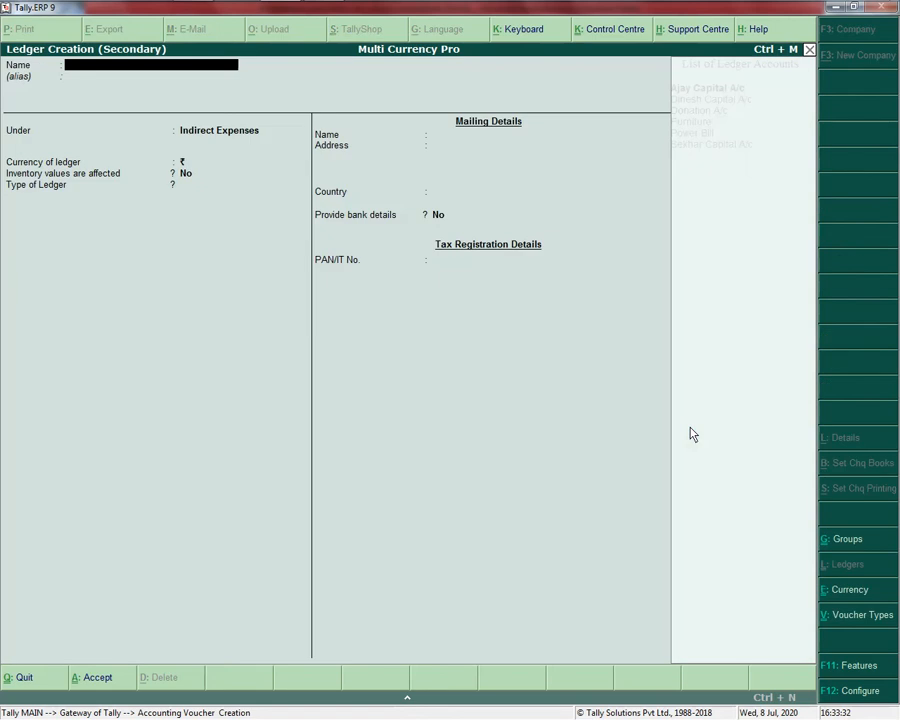
type("Office Ex")
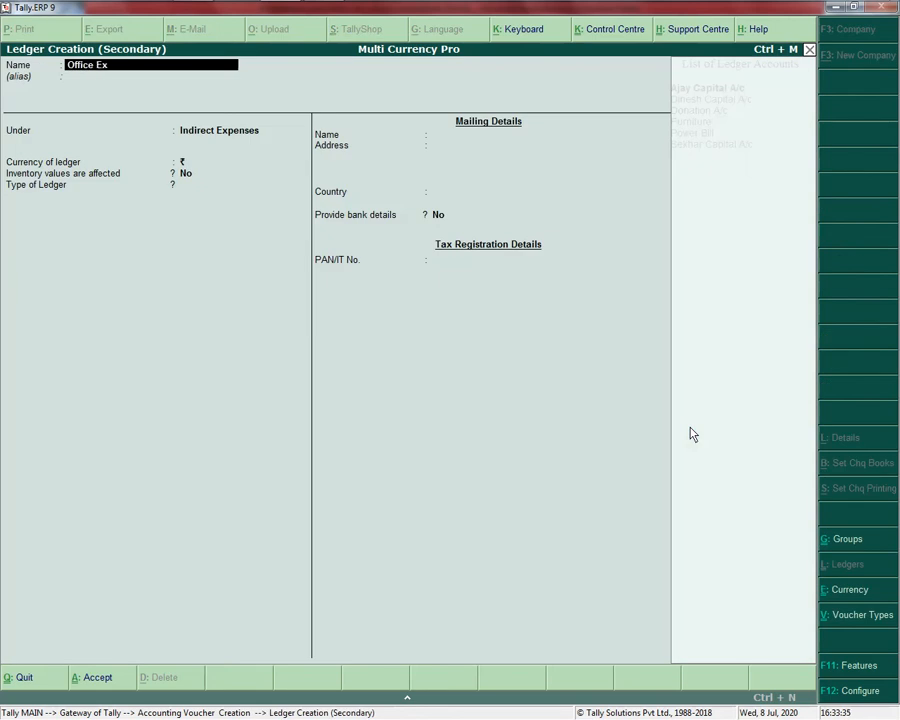
type("p")
key("Return")
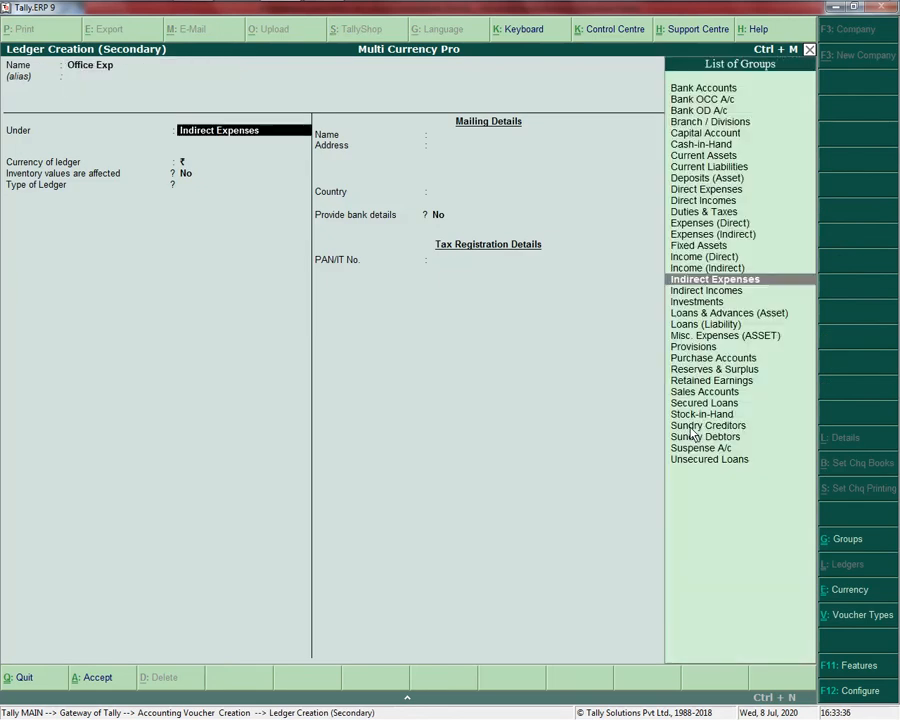
key("ctrl+a")
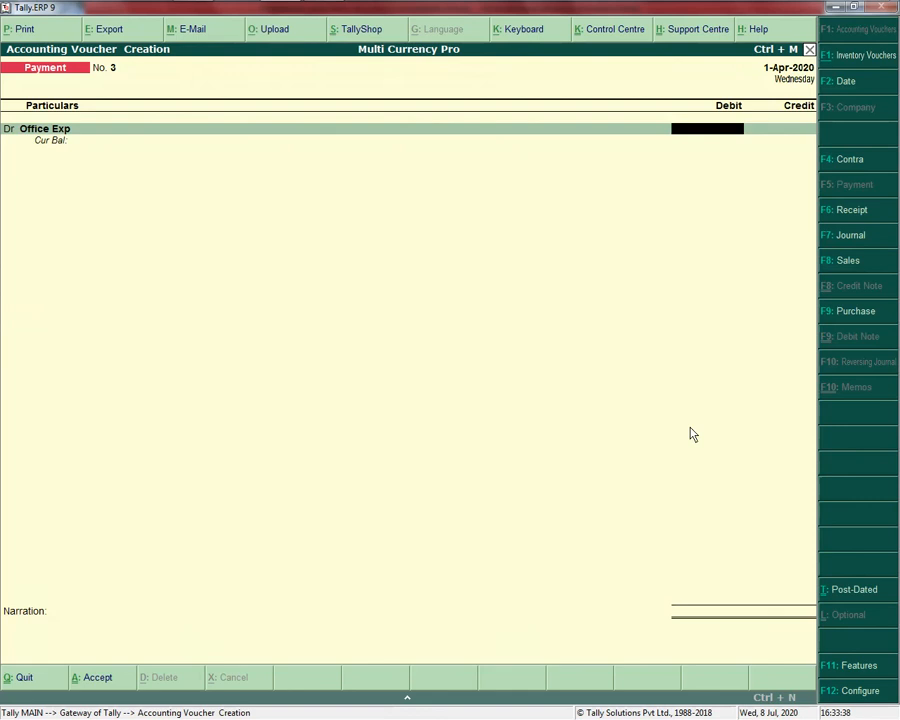
Check the office expenses amount in the Word problem sheet and debit Office Exp with P230 at the 84/P rate.
key("alt+Tab")
key("alt+Tab")
type("230")
type("P")
key("Return")
key("Return")
key("Return")
key("Return")
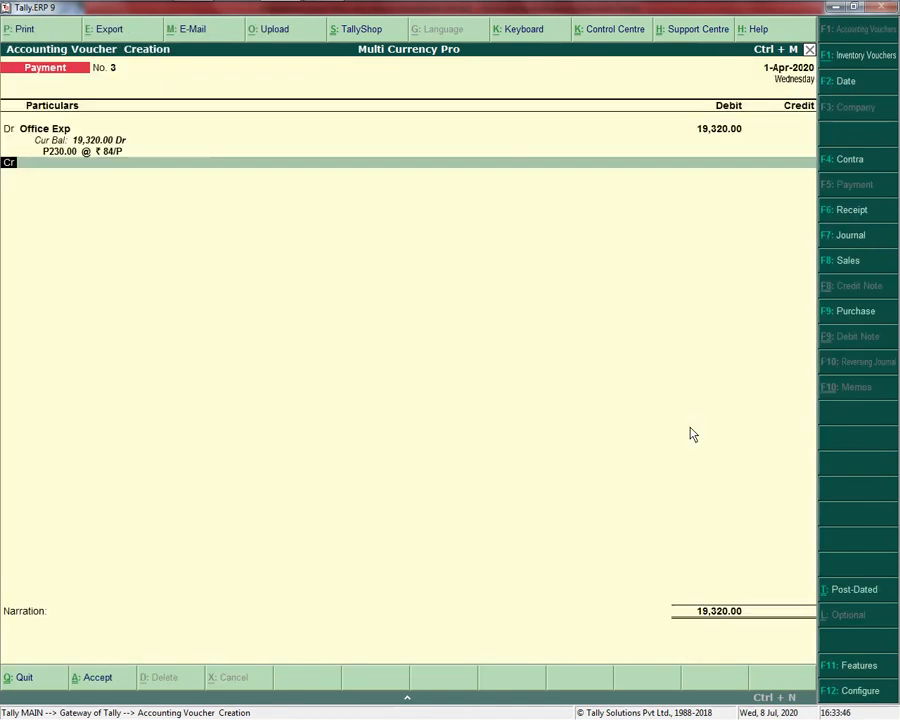
Credit Cash with the P230 office expenses amount and save the payment voucher without a narration.
key("Return")
type("C")
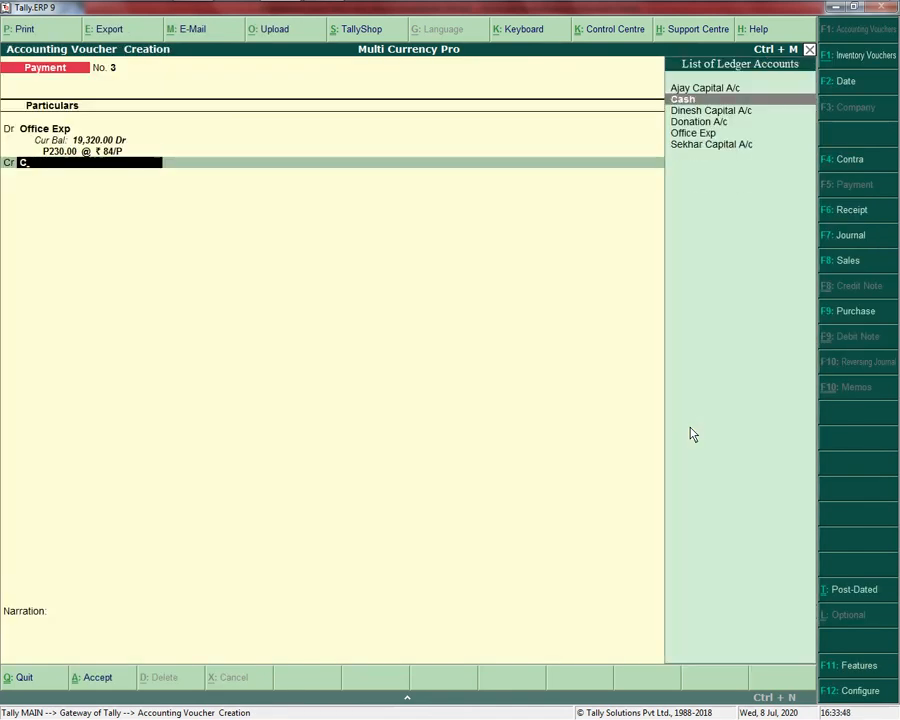
key("Return")
key("Return")
key("Return")
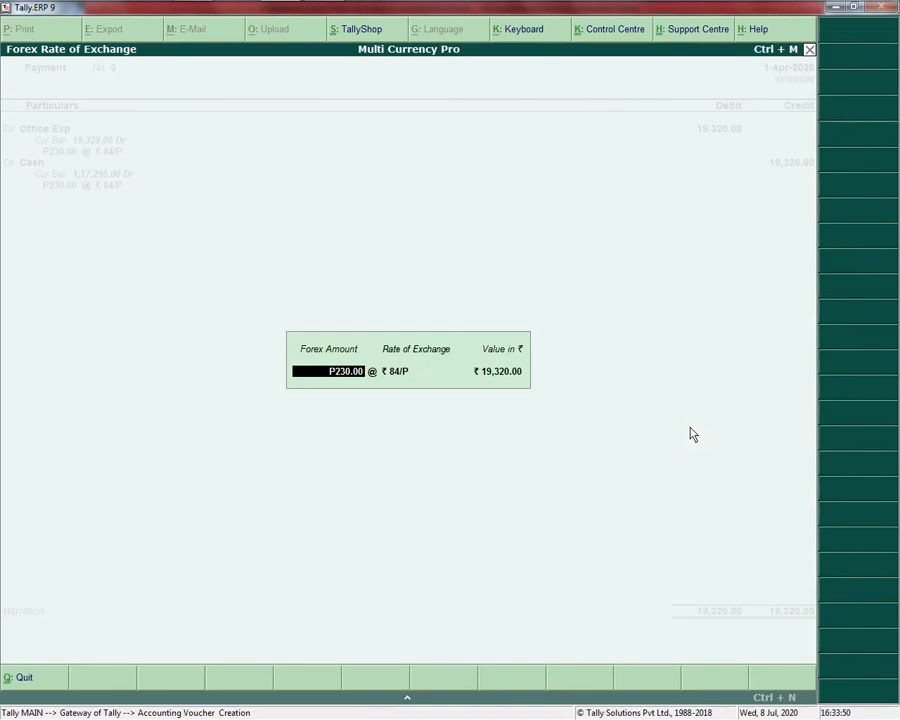
key("Return")
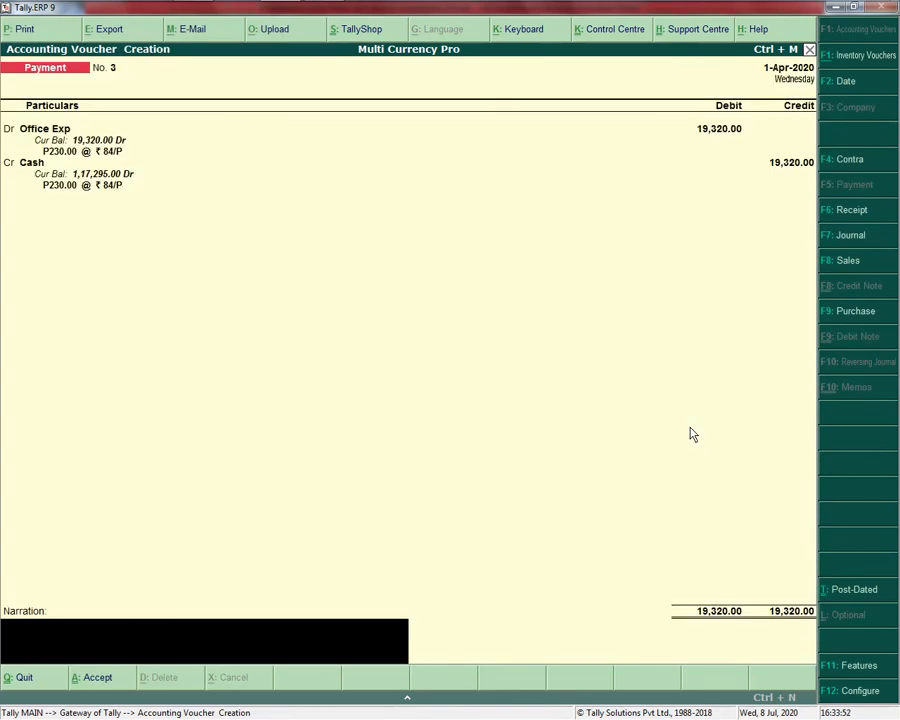
key("Return")
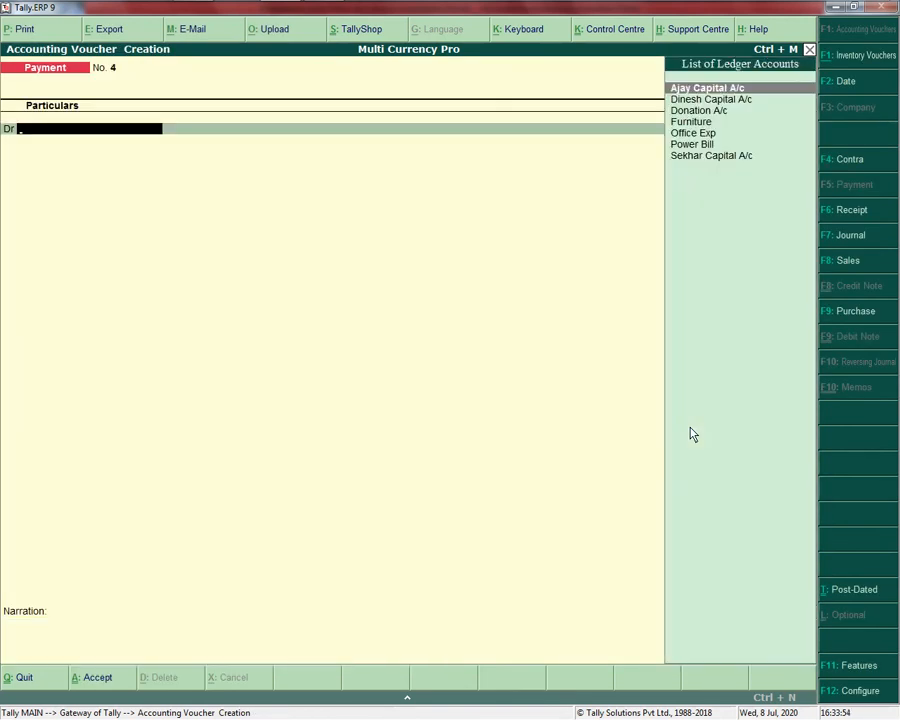
Find transaction 7, the salary paid, in the Word problem sheet and return to Tally.
key("alt+Tab")
key("Down")
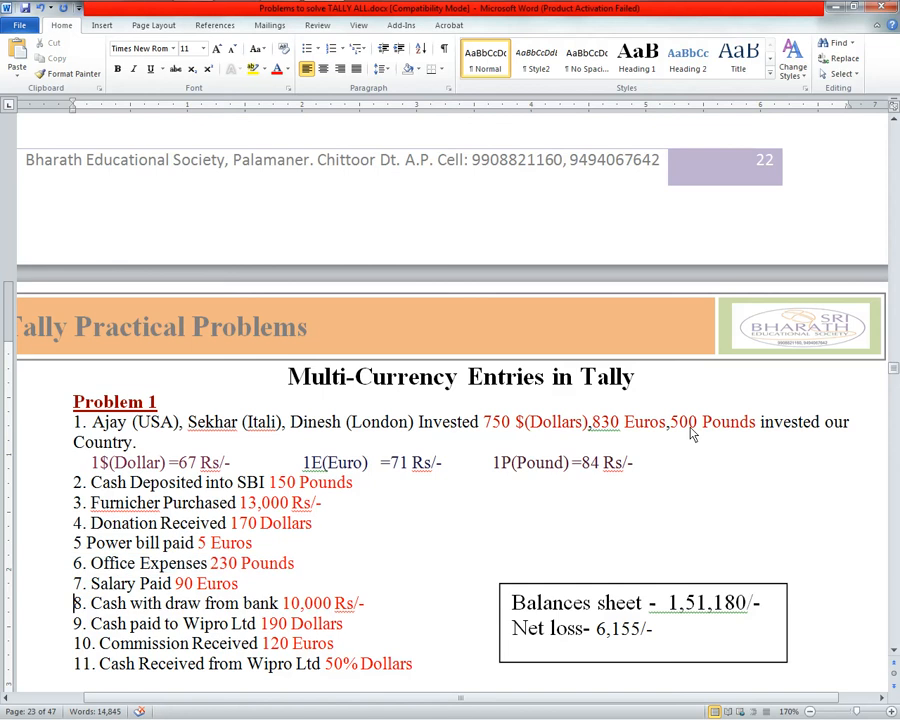
key("Up")
key("shift+Down")
key("Left")
key("alt+Tab")
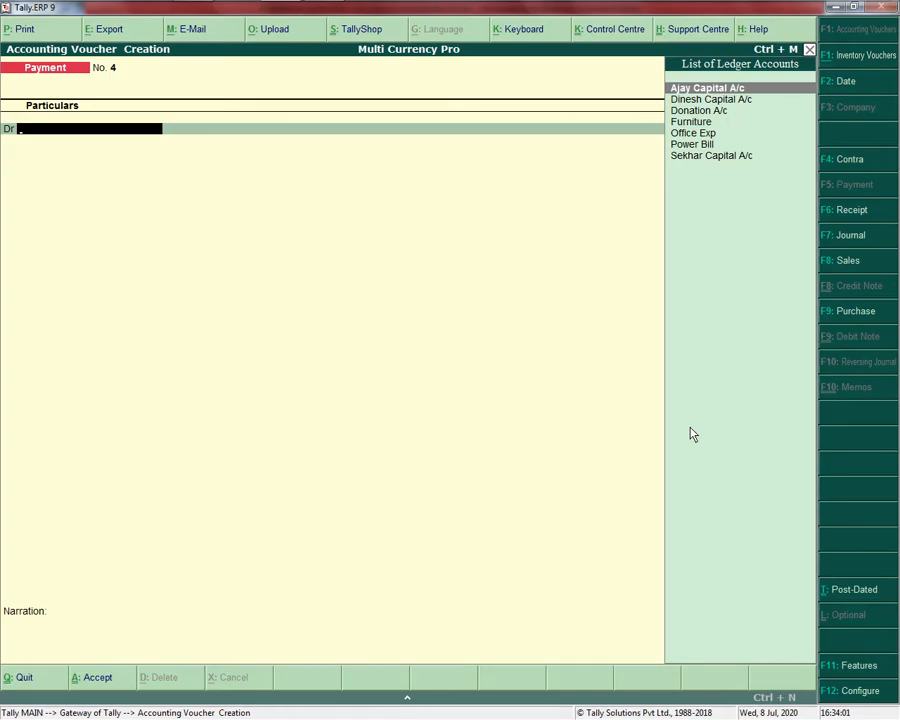
Start a new ledger for the payment voucher's debit line and name it Salary A/c.
key("alt+c")
type("S")
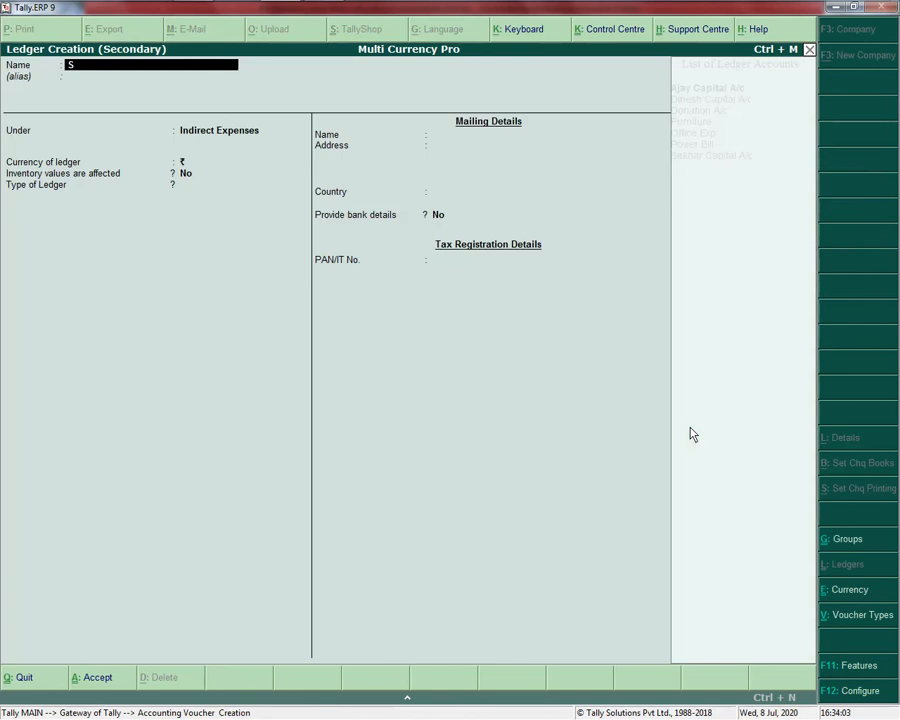
type("alarie")
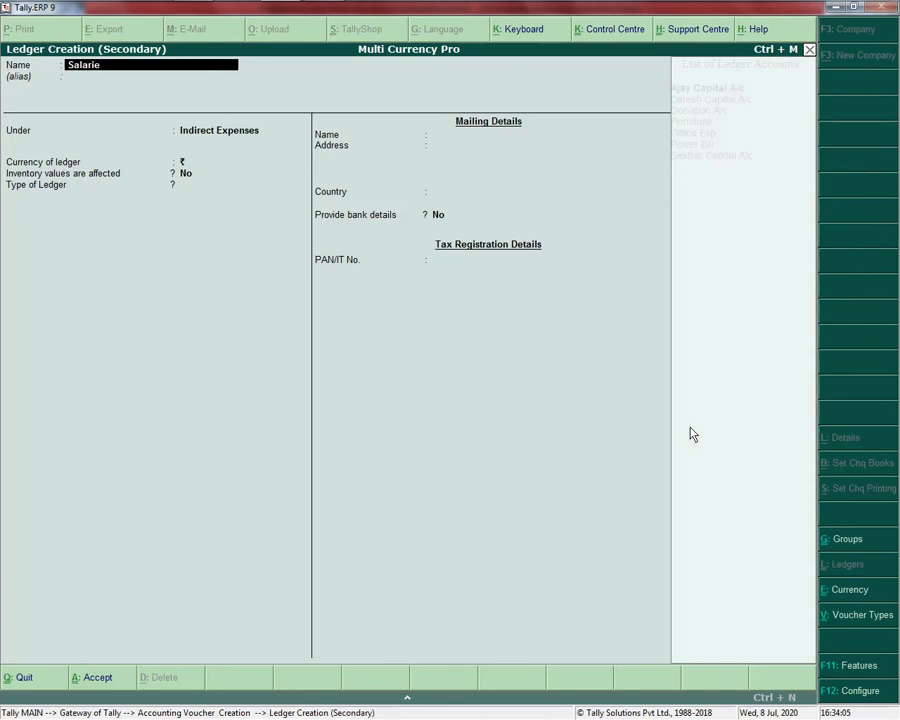
key("BackSpace")
key("BackSpace")
type("y A/d")
key("Return")
key("Return")
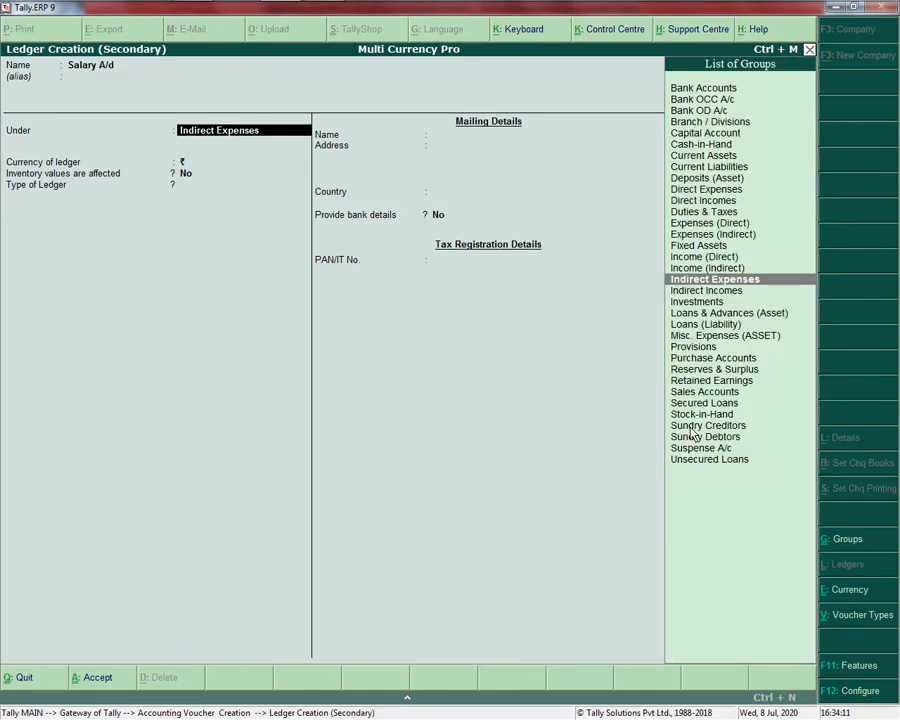
key("BackSpace")
key("BackSpace")
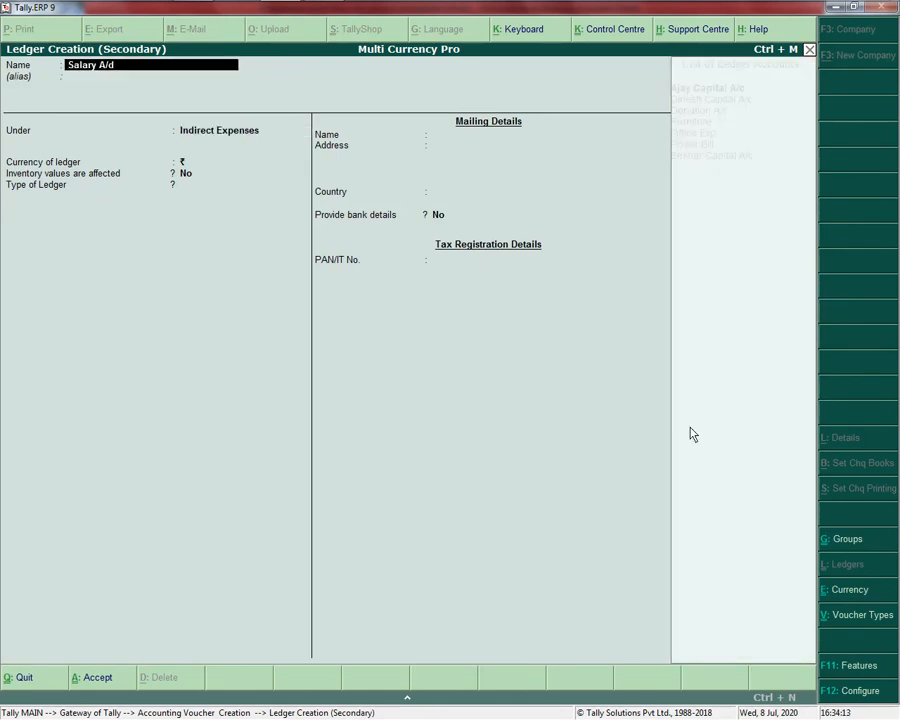
key("BackSpace")
type("c")
key("Return")
key("Return")
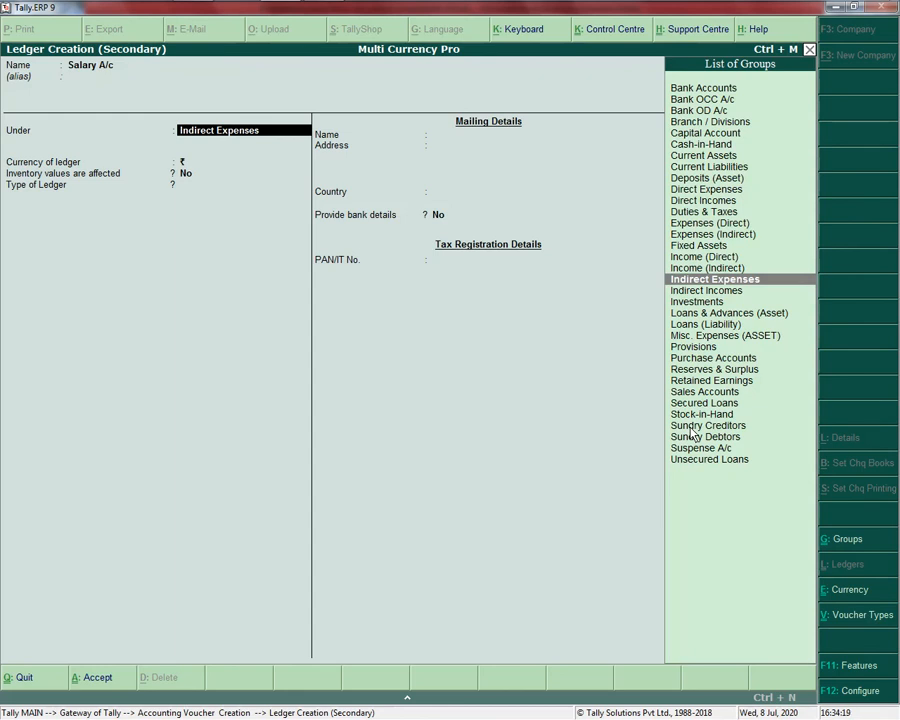
Keep the Salary A/c ledger under Indirect Expenses with its type Not Applicable and save it.
key("Return")
key("Return")
key("Return")
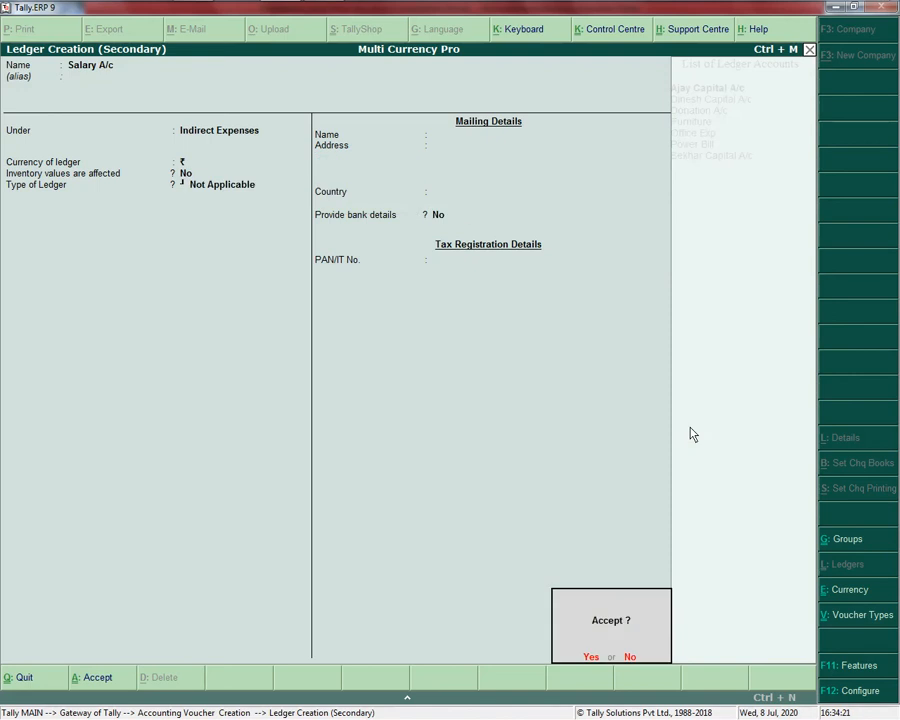
key("Return")
Check the salary amount in the Word problem sheet and debit Salary A/c with E90 at the 71/E rate.
key("alt+Tab")
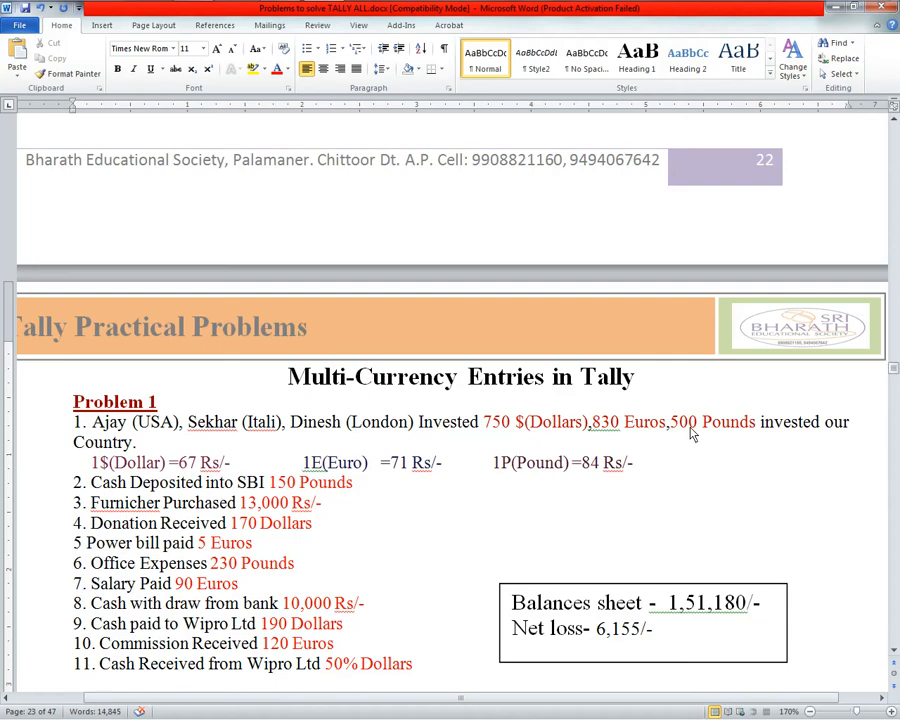
left_click_drag(240, 583, 115, 590)
key("alt+Tab")
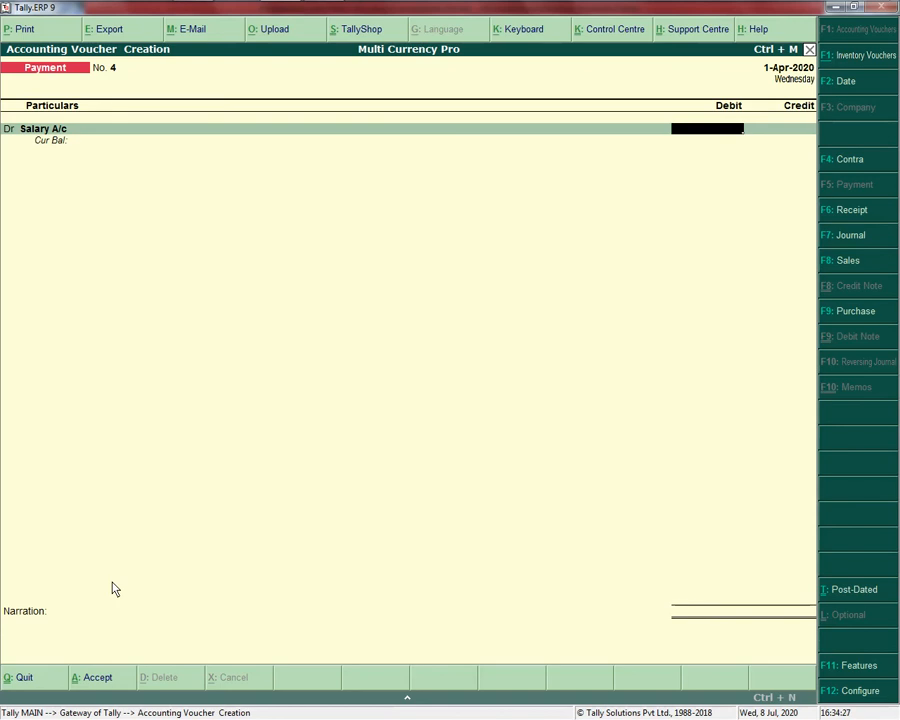
type("E90")
key("Return")
key("Return")
key("Return")
key("Return")
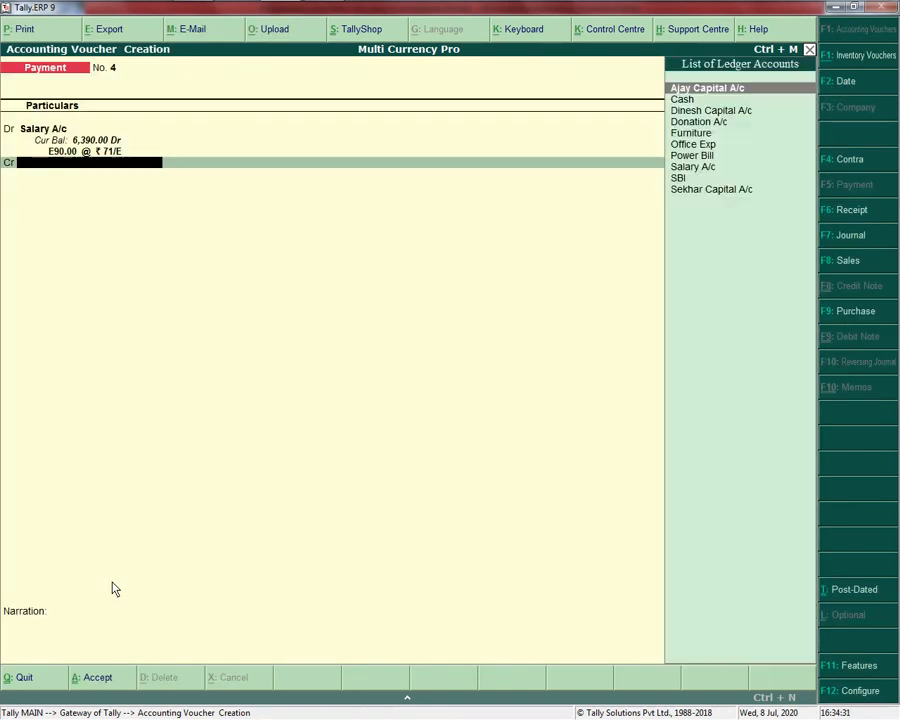
Credit Cash with the E90 salary amount and save the payment voucher without a narration.
key("Return")
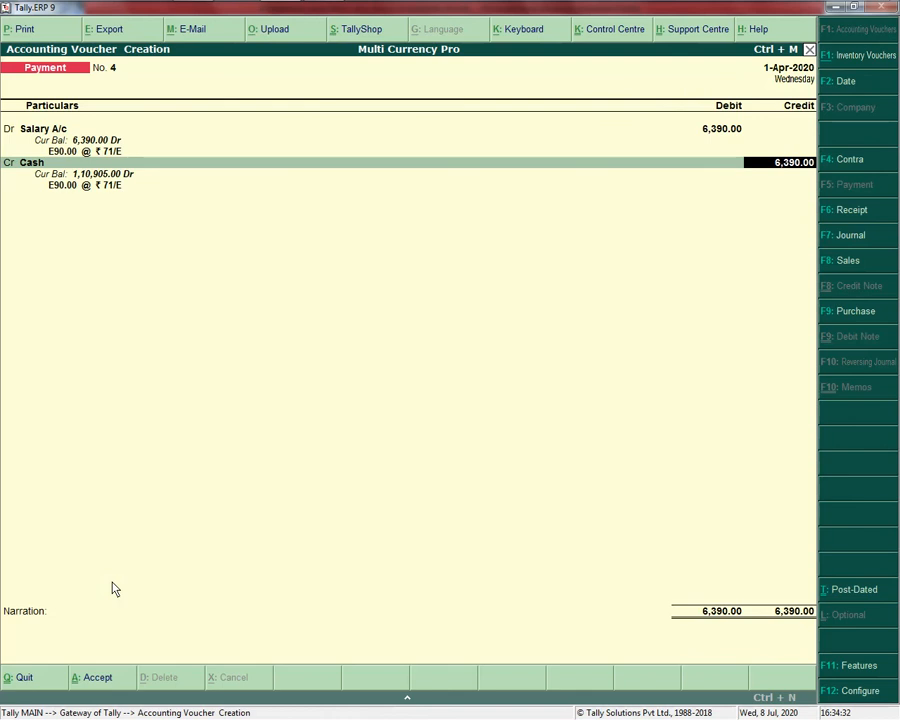
key("Return")
key("Return")
key("Return")
Find transaction 8, the cash withdrawal from the bank, in the Word problem sheet and return to Tally.
key("alt+Tab")
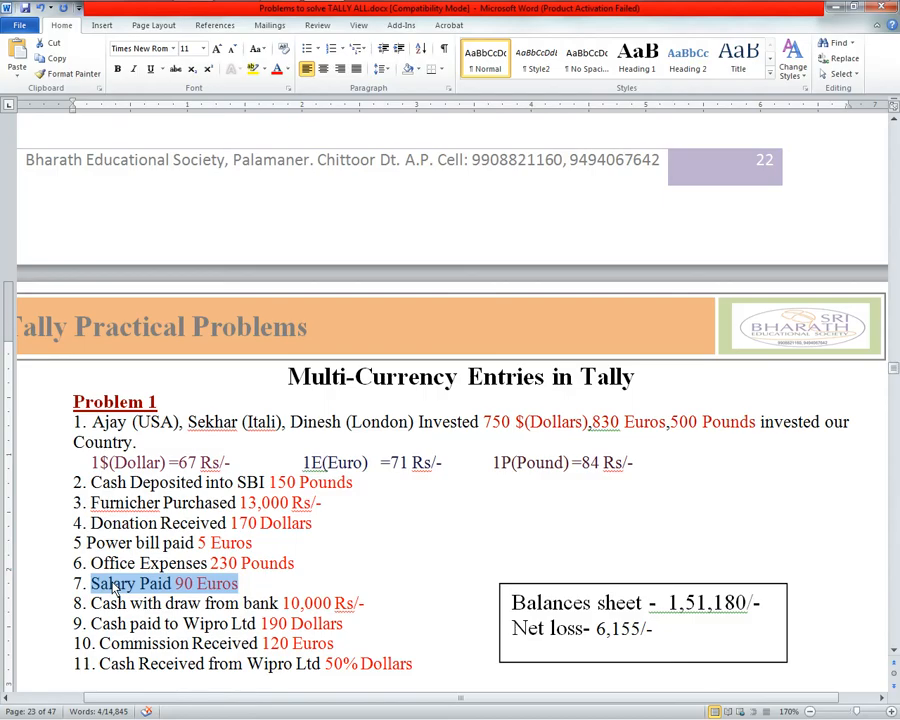
key("Down")
key("Home")
key("shift+End")
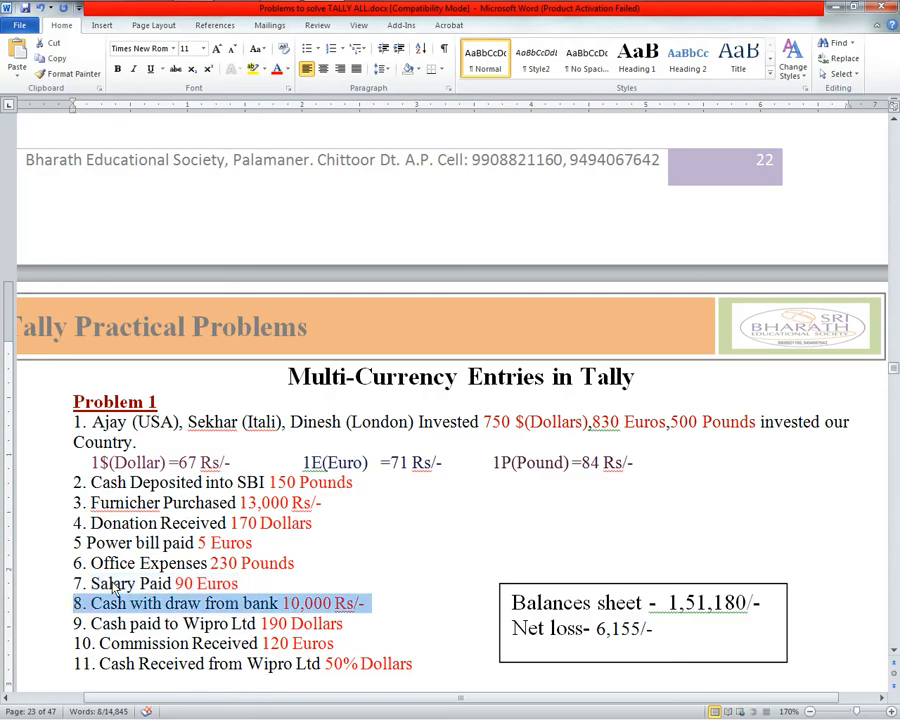
key("alt+Tab")
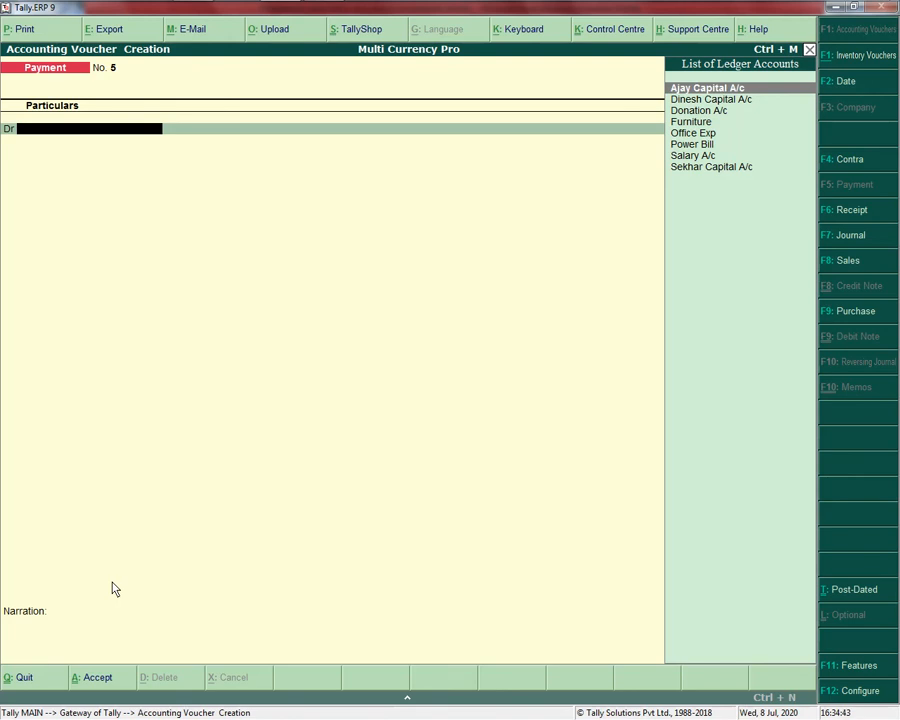
Start a contra voucher, check the withdrawal amount in the Word sheet and credit SBI with 10,000.
key("F4")
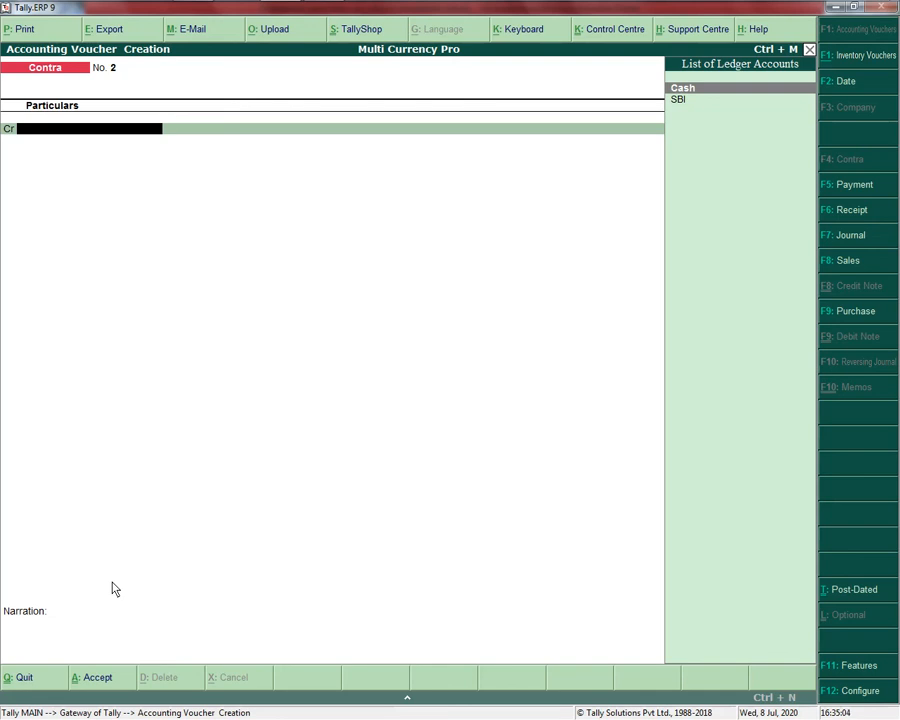
type("S")
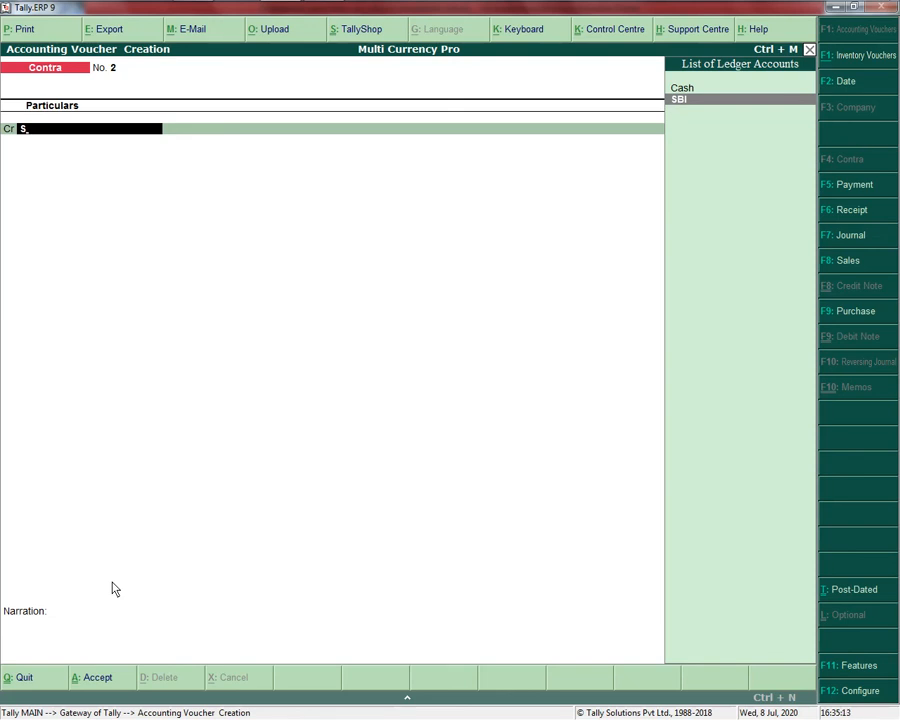
key("Return")
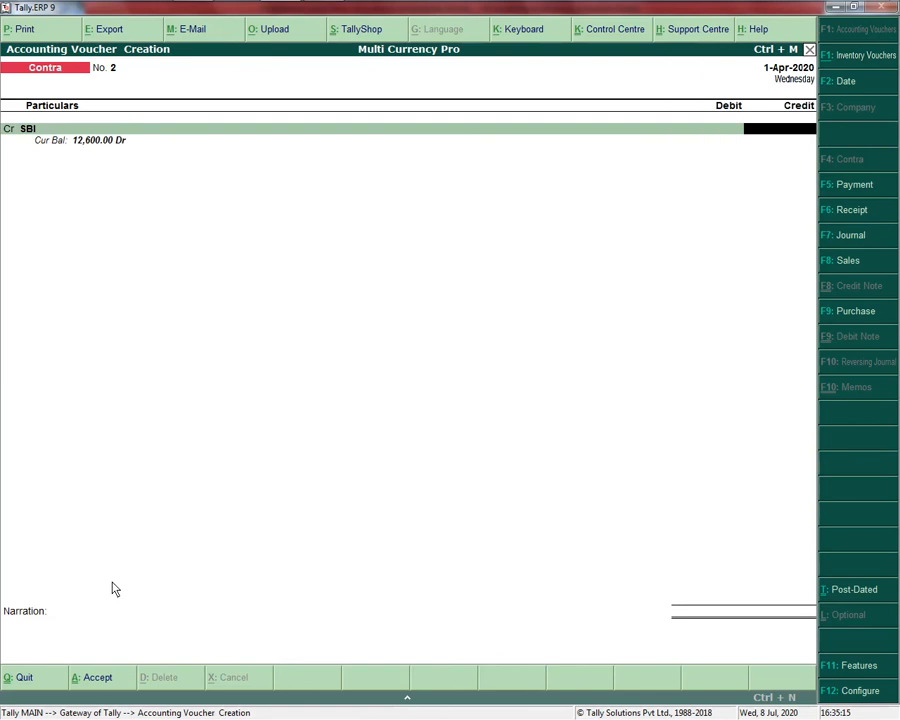
key("alt+Tab")
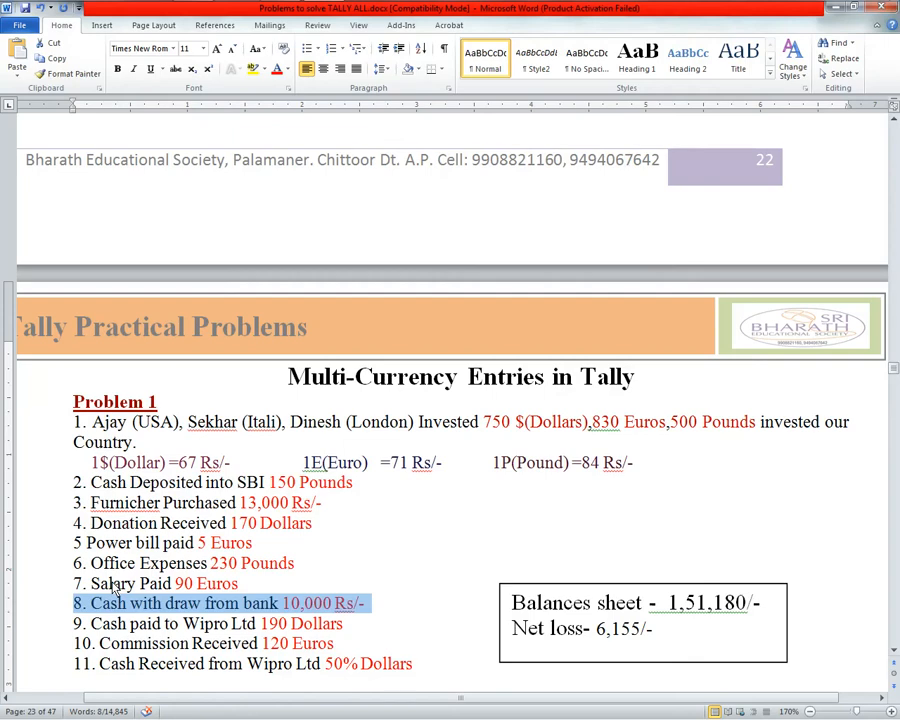
key("alt+Tab")
type("10,00")
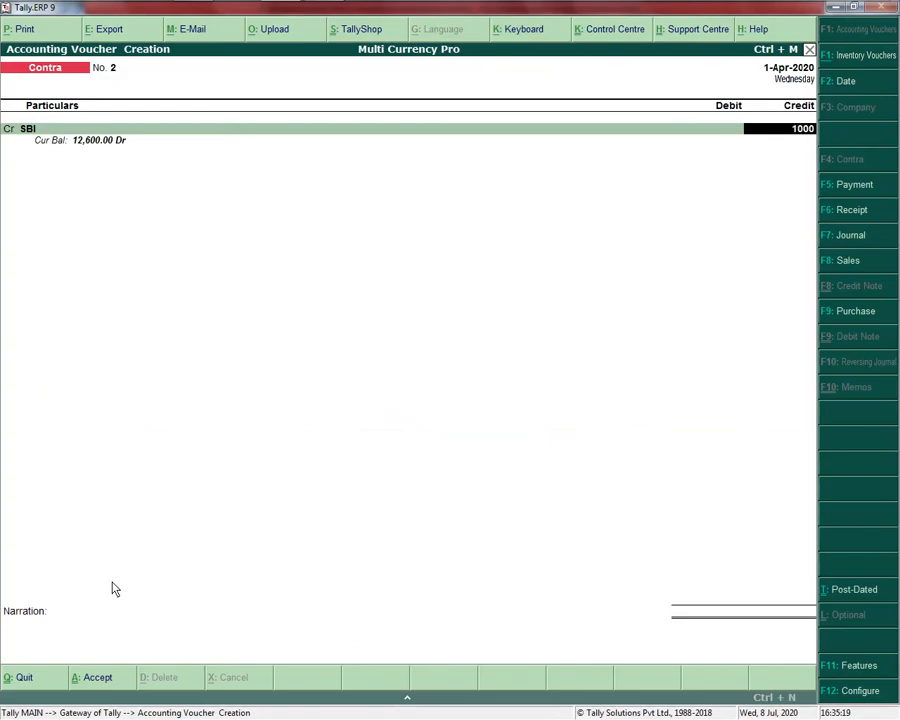
type("0")
key("Return")
key("Return")
key("Return")
key("Return")
key("Return")
key("Return")
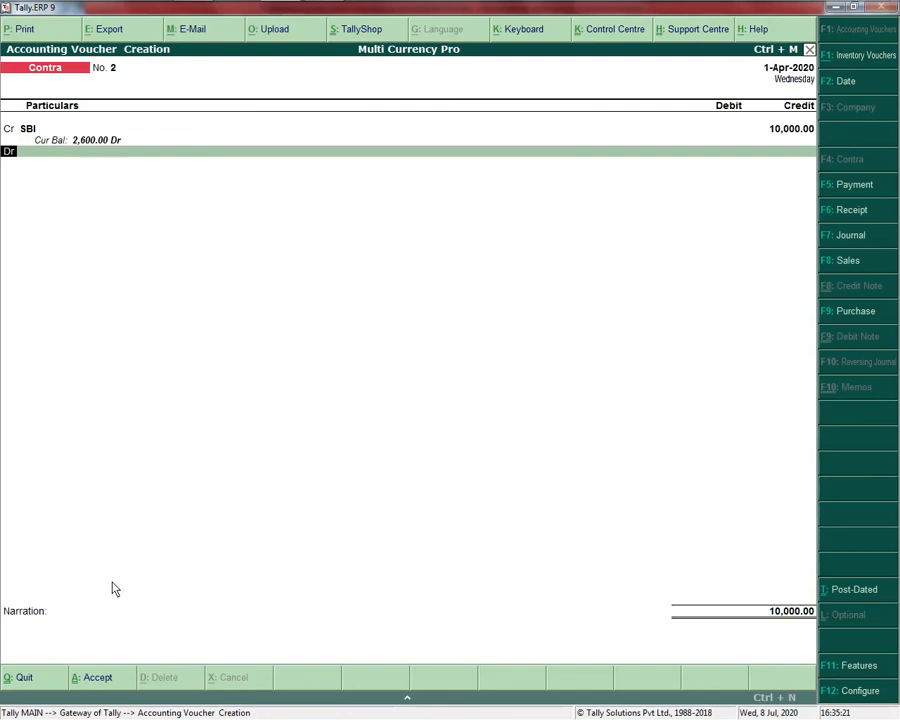
Debit Cash with the 10,000 withdrawal and save the contra voucher without a narration.
key("Return")
key("Down")
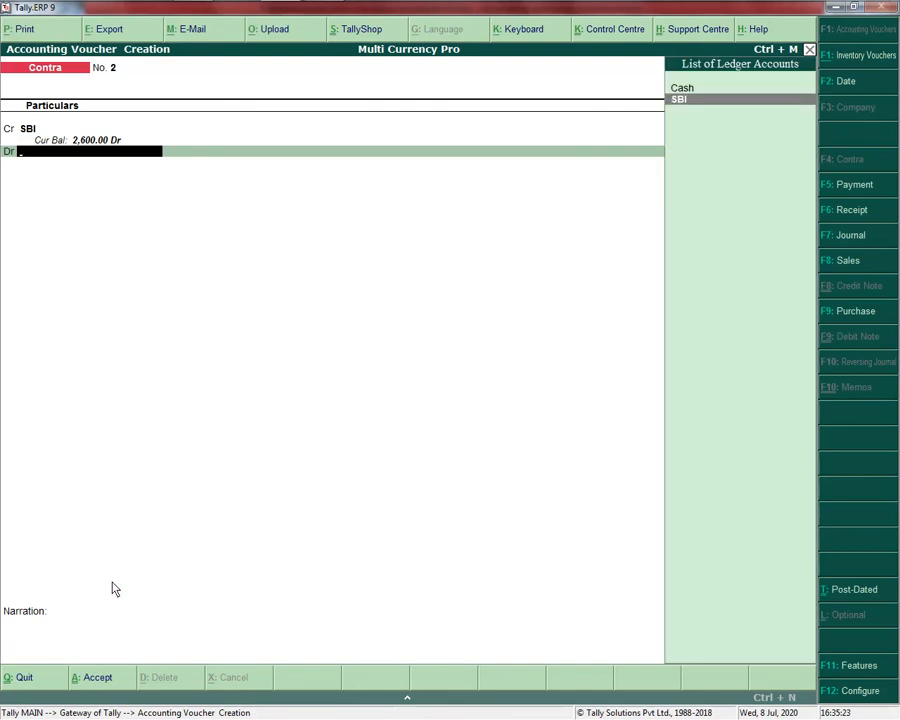
key("Up")
key("Return")
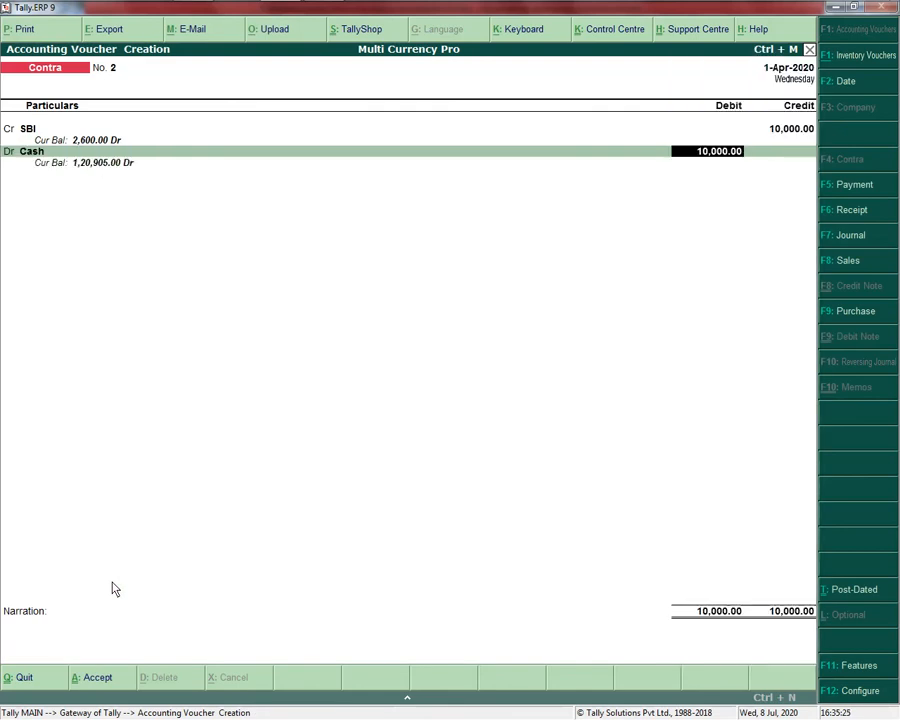
key("Return")
key("Return")
key("Return")
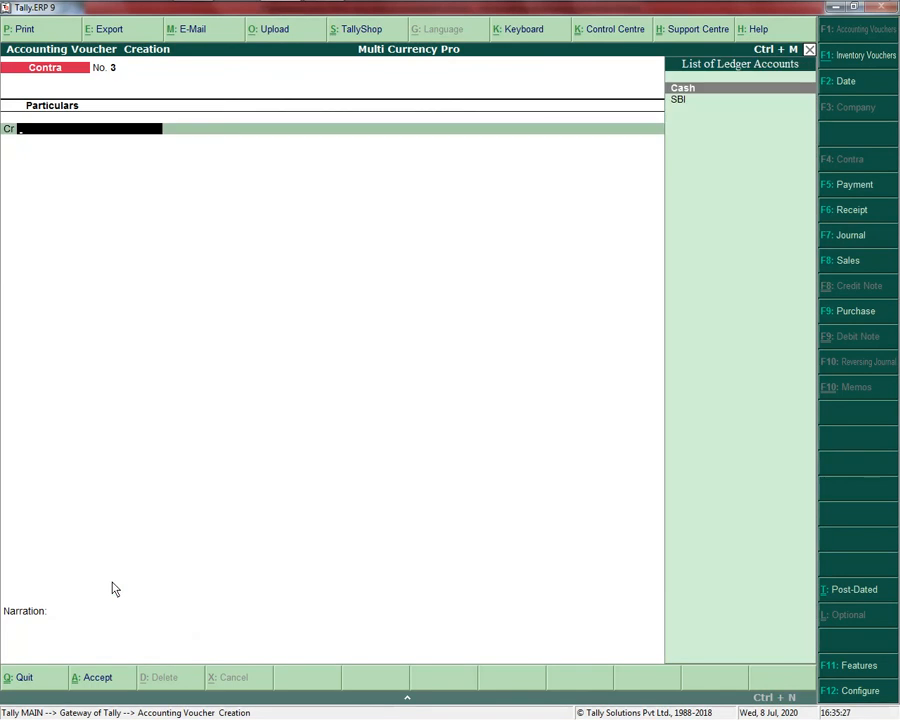
Find transaction 9, the cash paid to Wipro Ltd, in the Word problem sheet and return to Tally.
key("alt+Tab")
key("Down")
key("shift+Home")
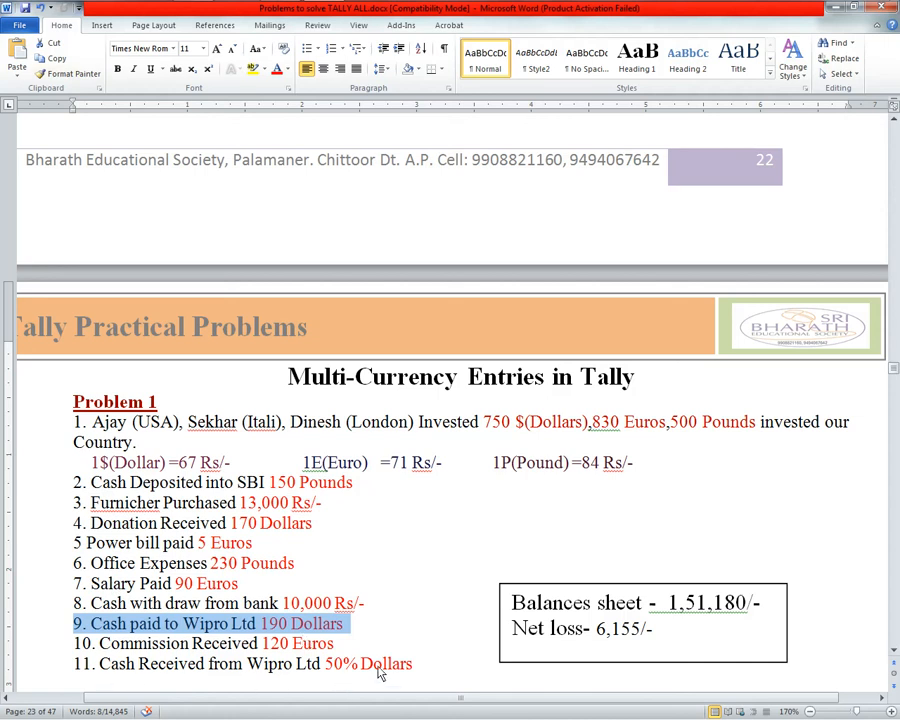
left_click(215, 622)
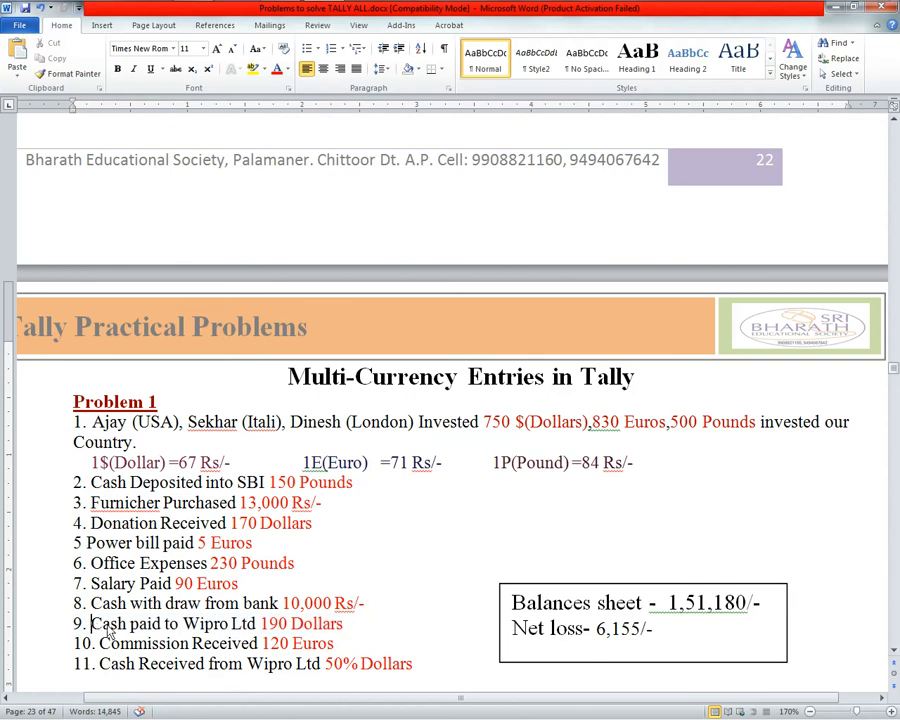
left_click_drag(91, 623, 331, 626)
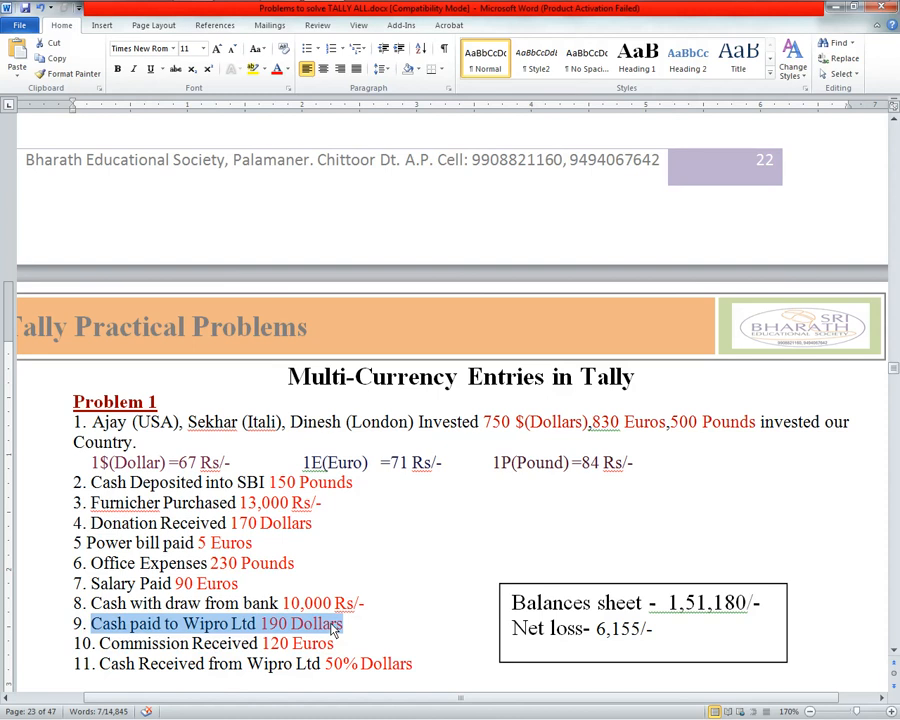
key("alt+Tab")
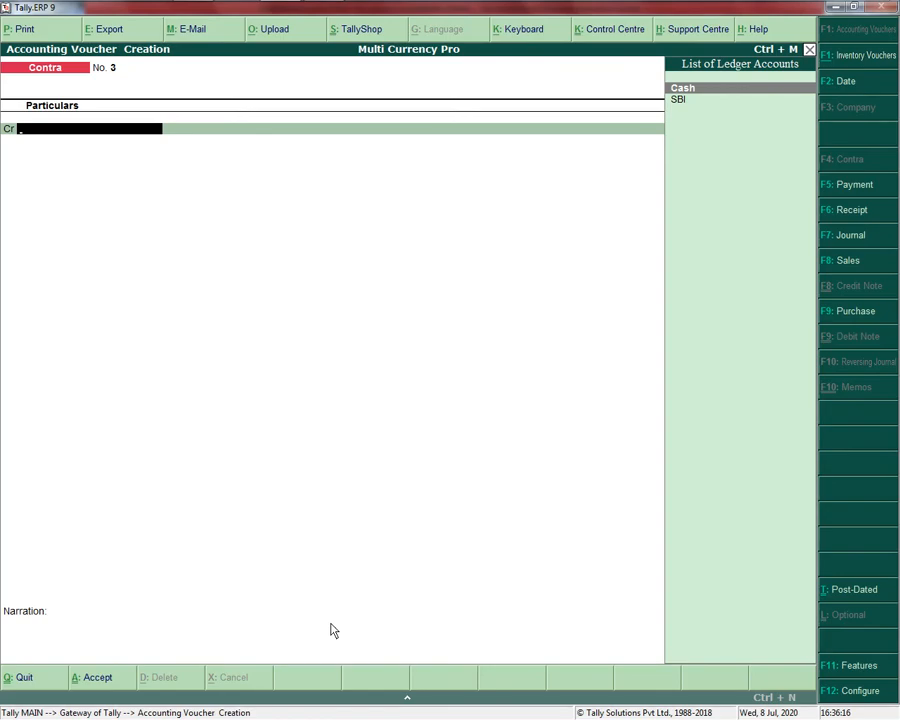
Switch to a payment voucher and start a new ledger named Wipro Ltd for its debit line.
key("F7")
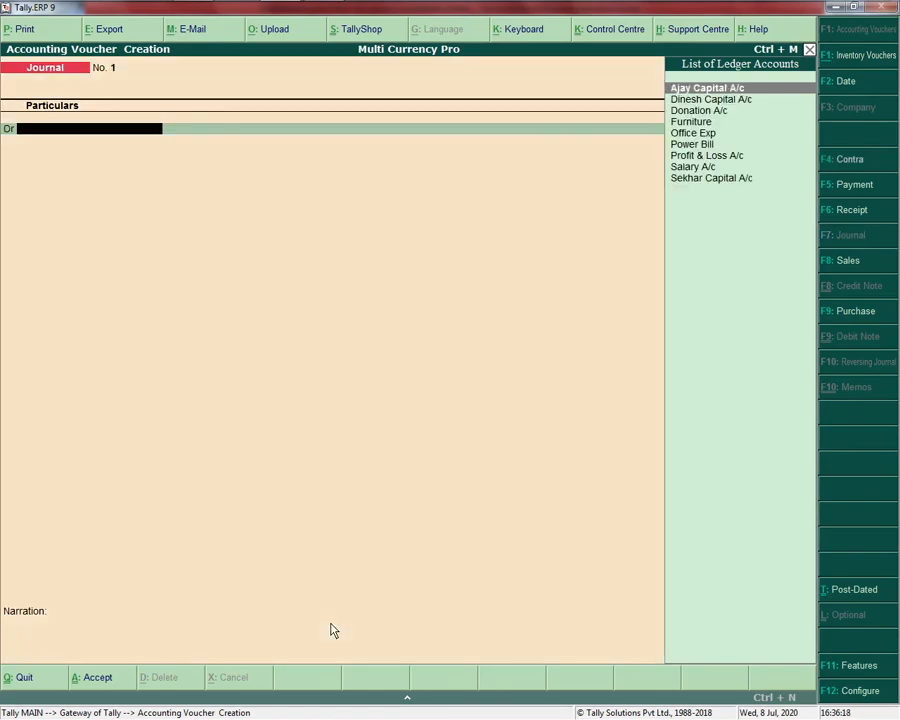
key("F5")
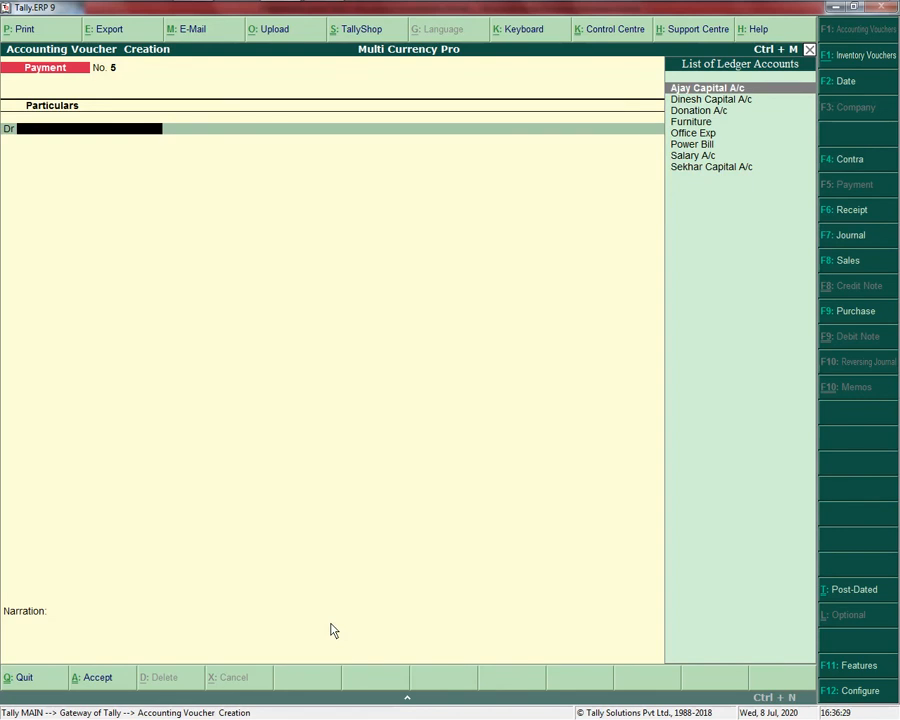
key("alt+c")
type("Wi")
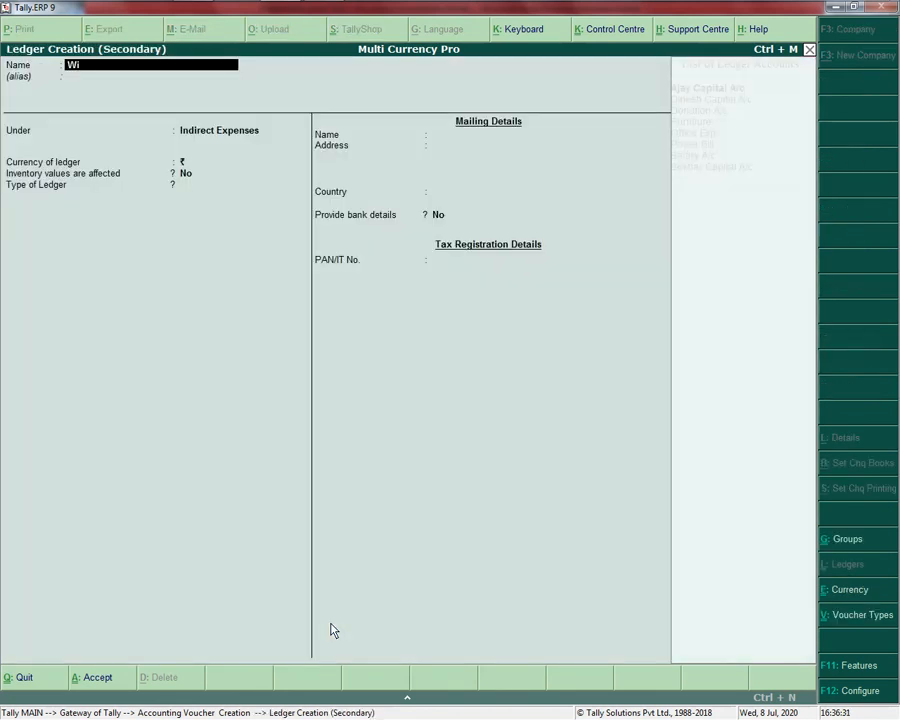
type("pro Ltd")
key("Return")
key("Return")
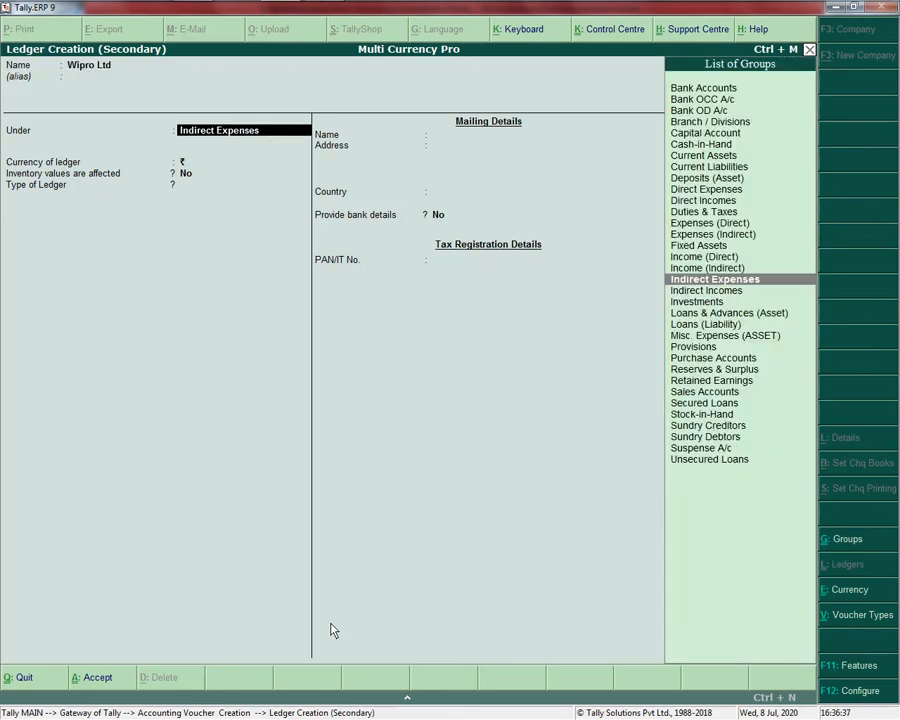
Put the Wipro Ltd ledger under Loans & Advances (Asset), keep the default mailing and tax details, and save it.
type("L")
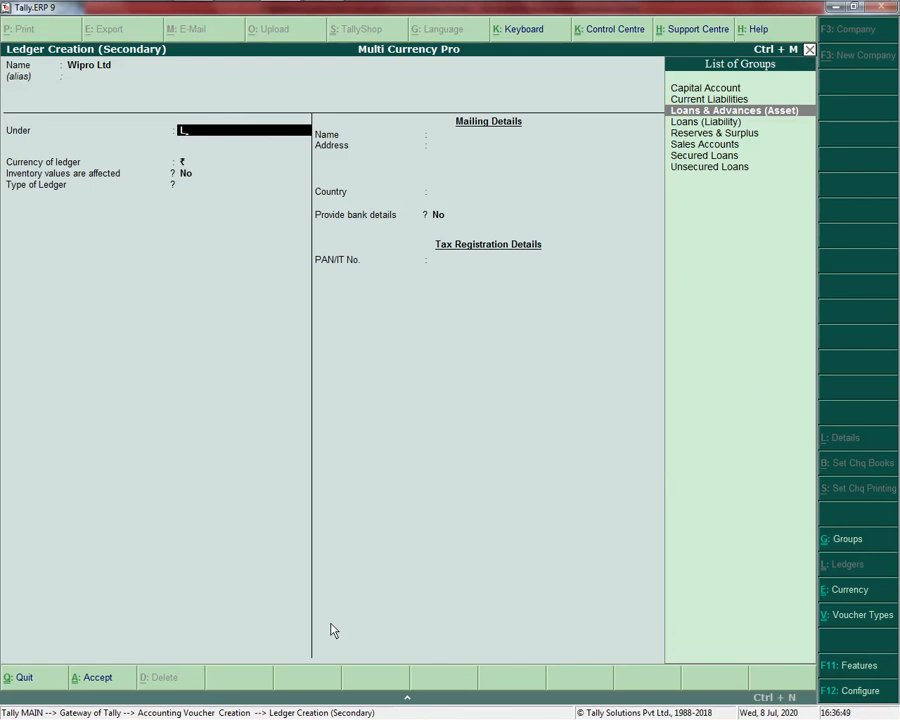
key("Return")
key("Return")
key("Return")
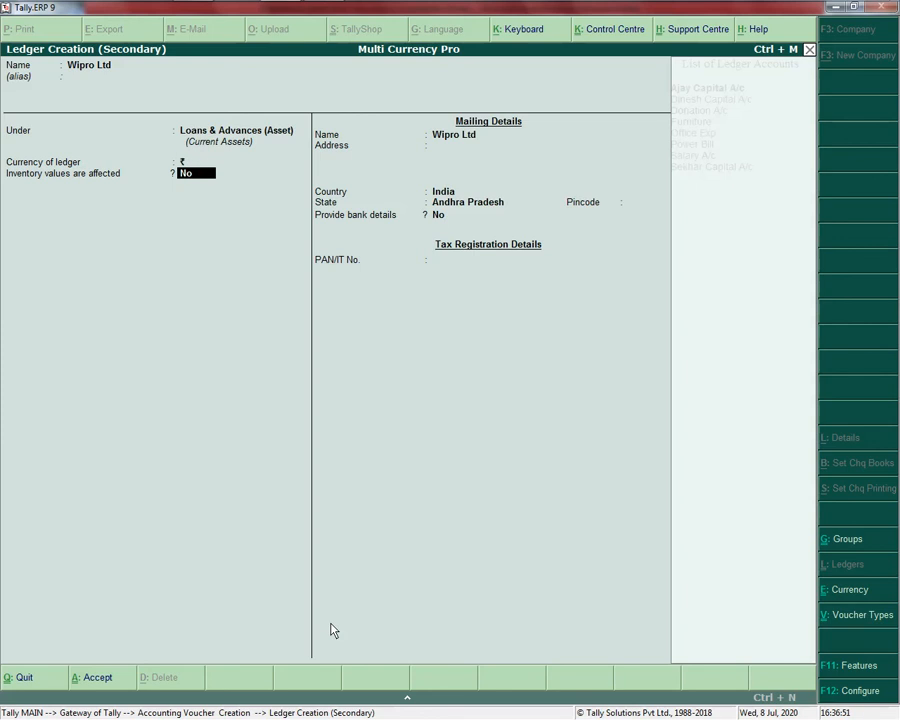
key("Return")
key("Return")
key("Return")
key("Return")
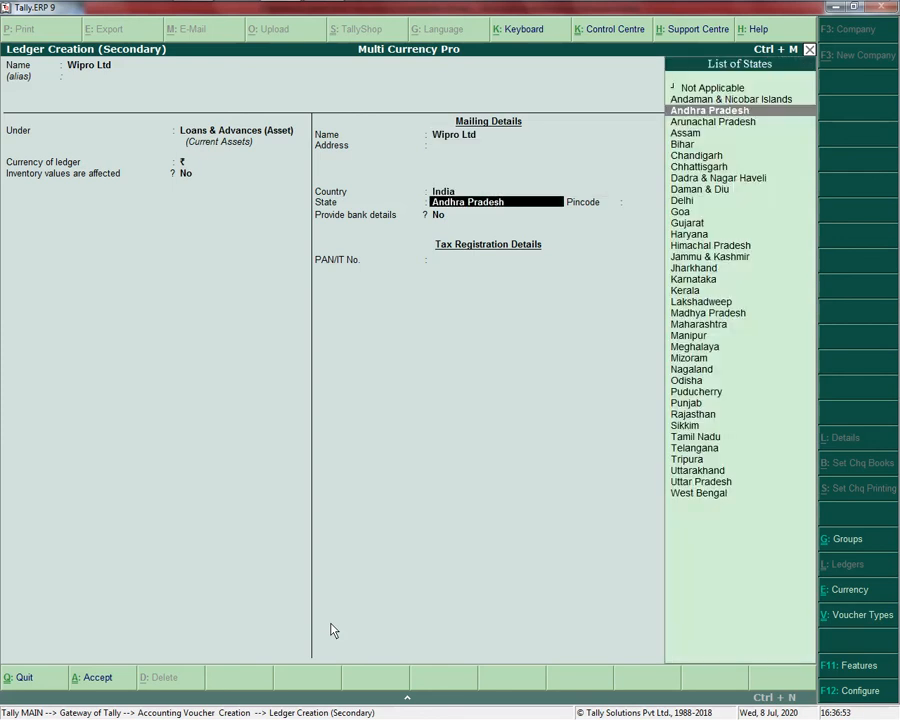
key("Return")
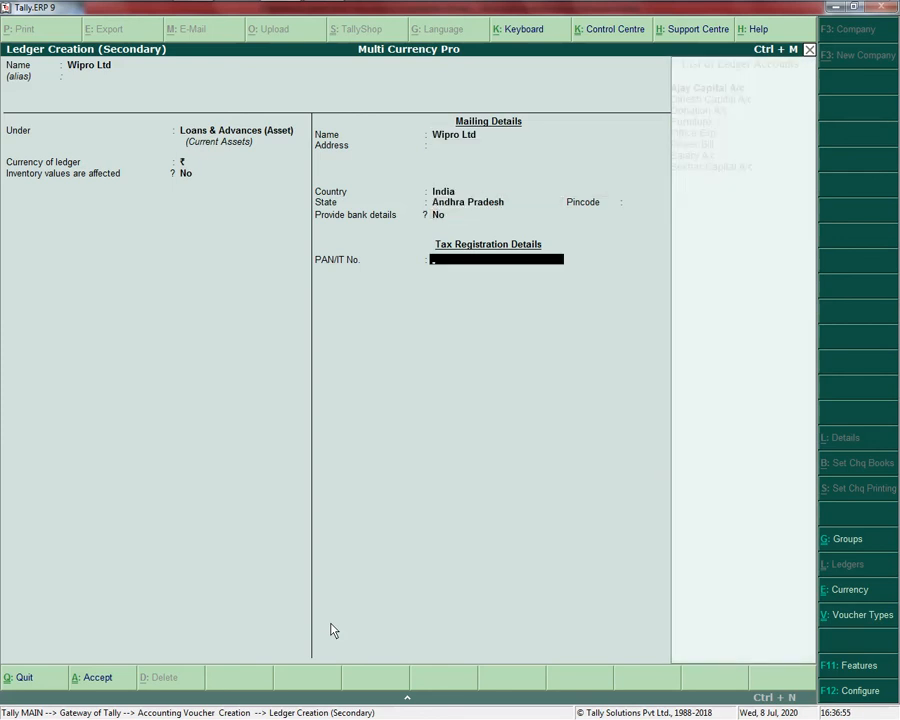
key("Return")
key("Return")
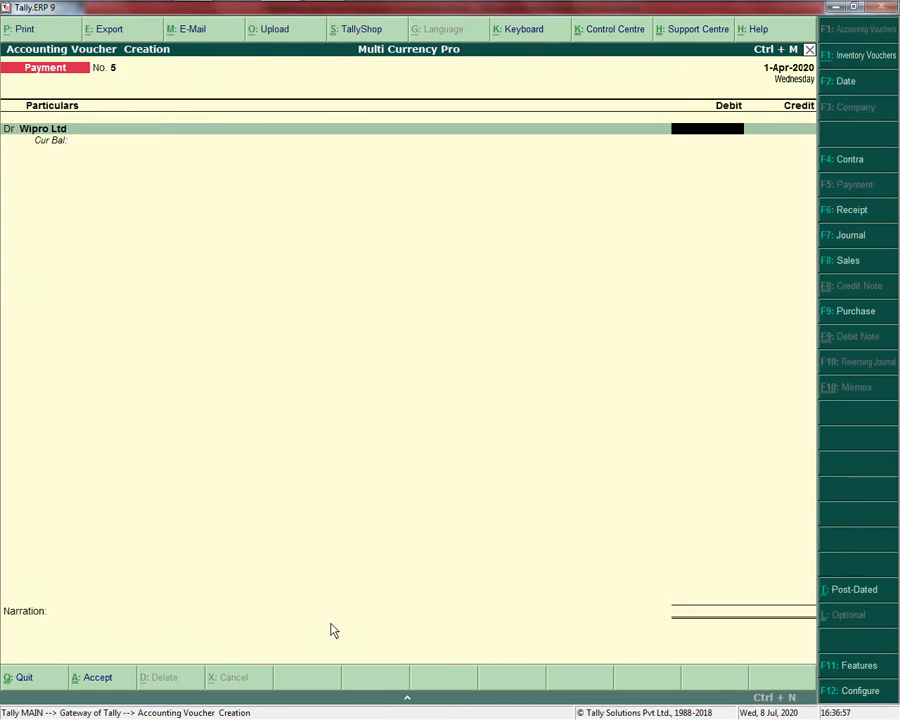
Check the transaction 9 amount in the Word sheet, and debit Wipro Ltd in Tally with $190 at ₹67/$.
key("alt+Tab")
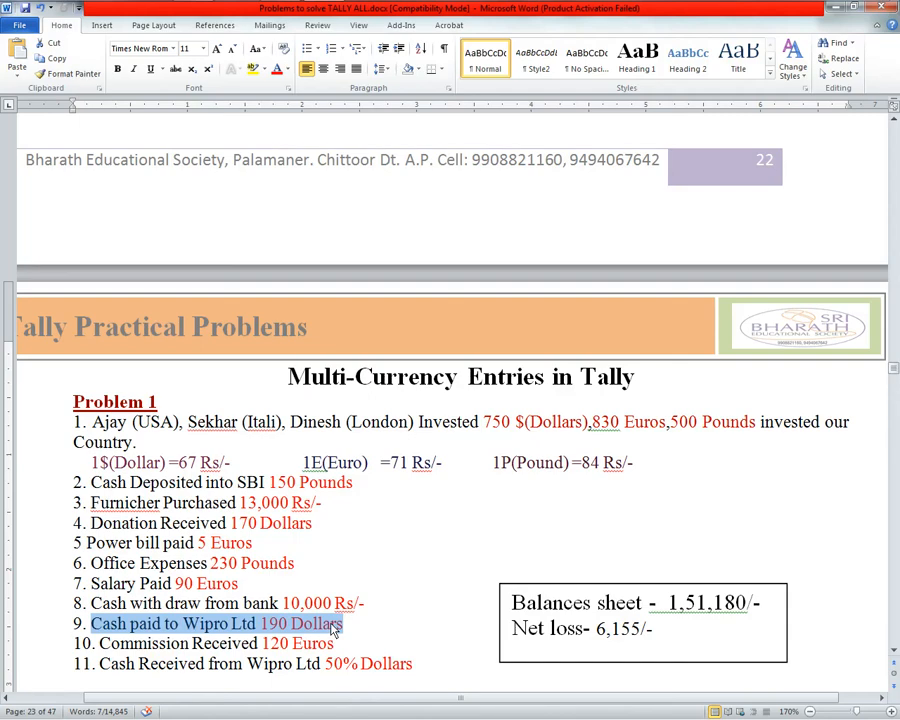
key("alt+Tab")
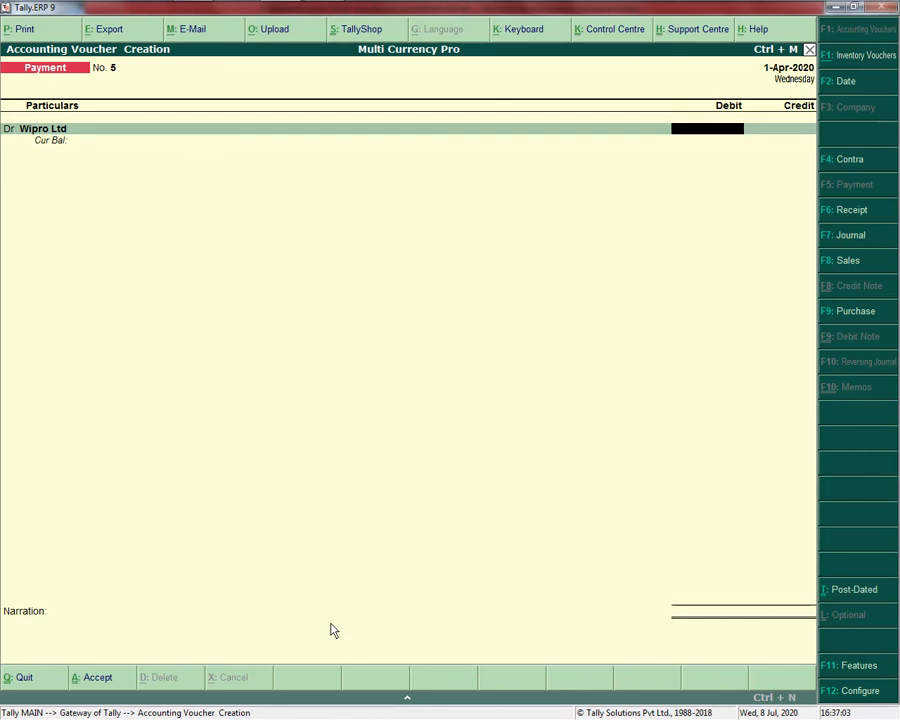
type("190")
key("Return")
key("Return")
key("Return")
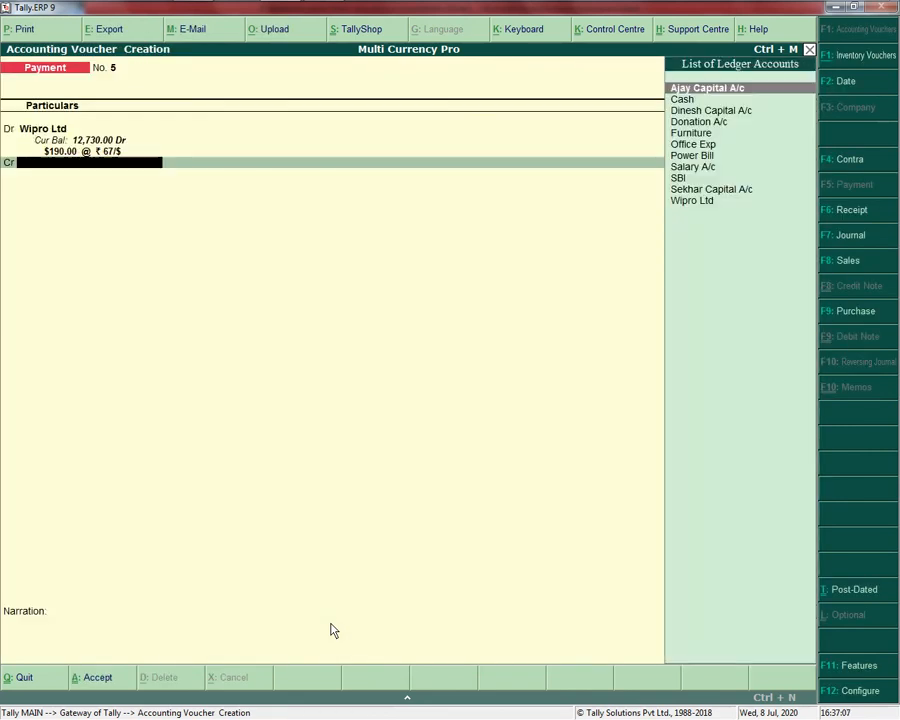
Credit Cash with the $190 payment and save the payment voucher without a narration.
key("Down")
key("Return")
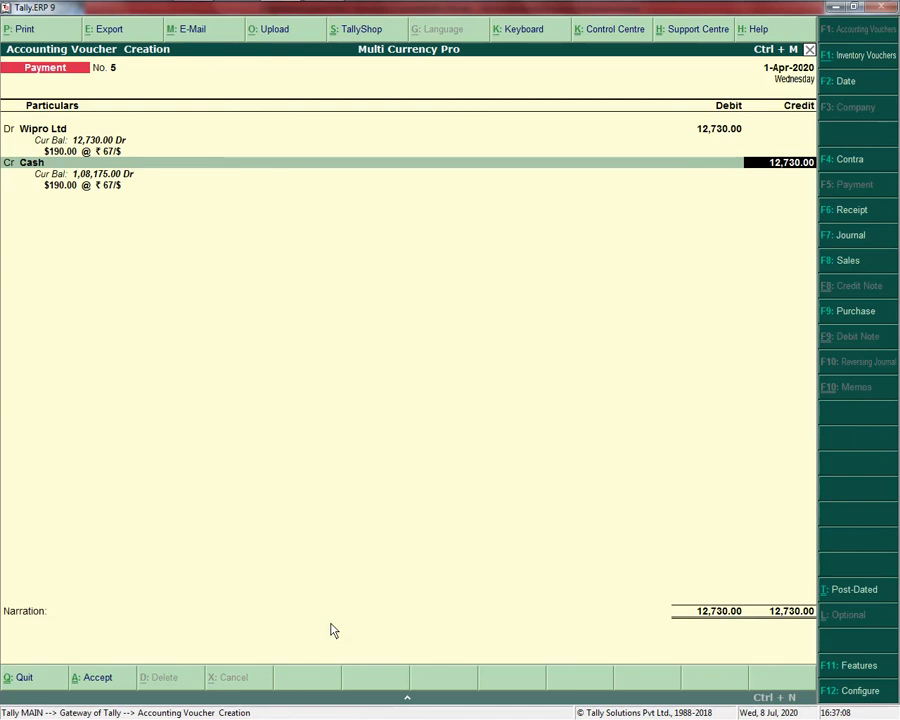
key("Return")
key("Return")
Highlight transaction 10, the commission received, in the Word problem sheet and return to Tally.
key("alt+Tab")
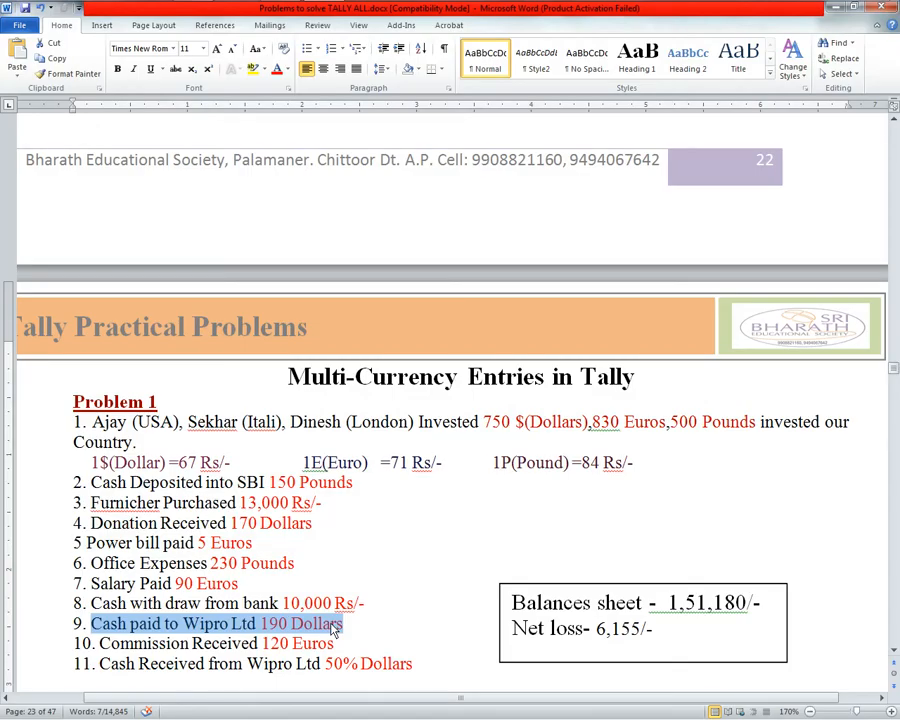
left_click(334, 643)
key("shift+Home")
key("alt+Tab")
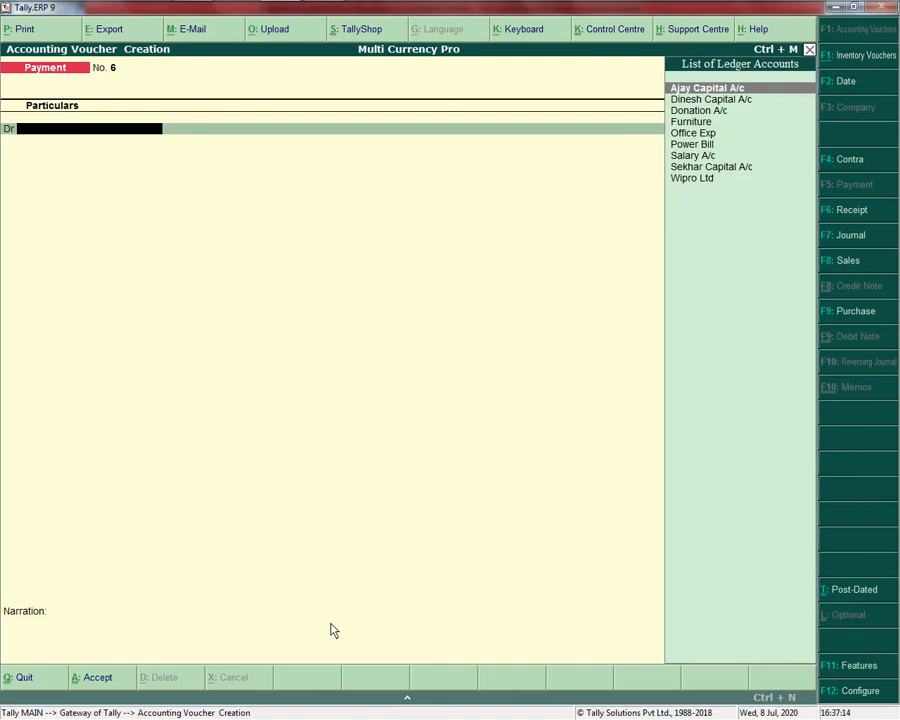
Switch to a receipt voucher and start a new ledger named Commission A/c for its credit line.
key("F6")
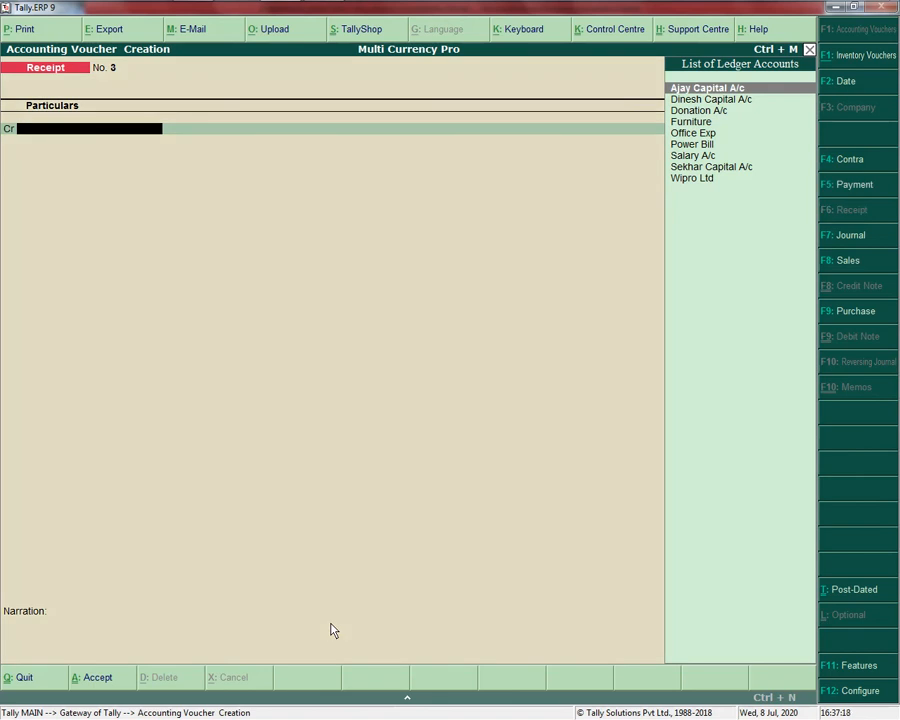
key("alt+c")
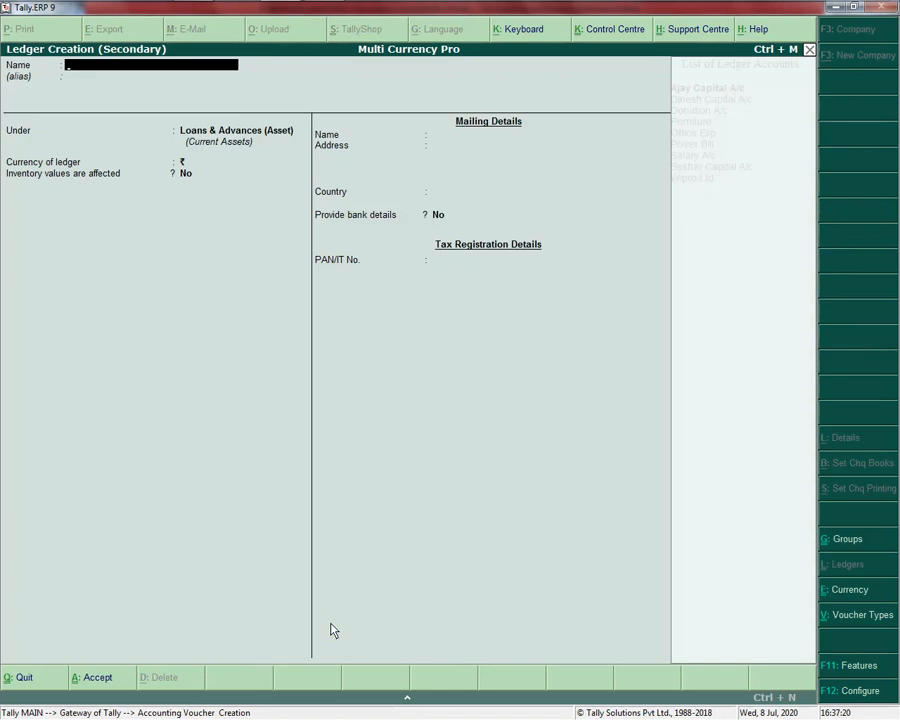
type("Commis")
type("sion")
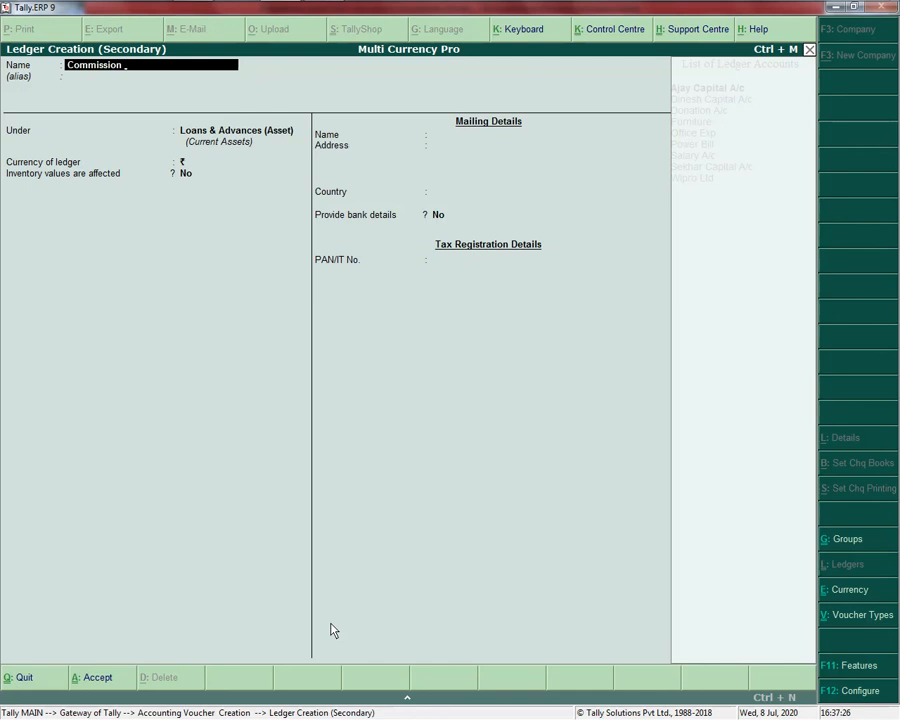
type(" A/c")
key("Return")
Put the Commission A/c ledger under Indirect Incomes with ledger type Not Applicable, keep the other defaults, and save it.
type("i")
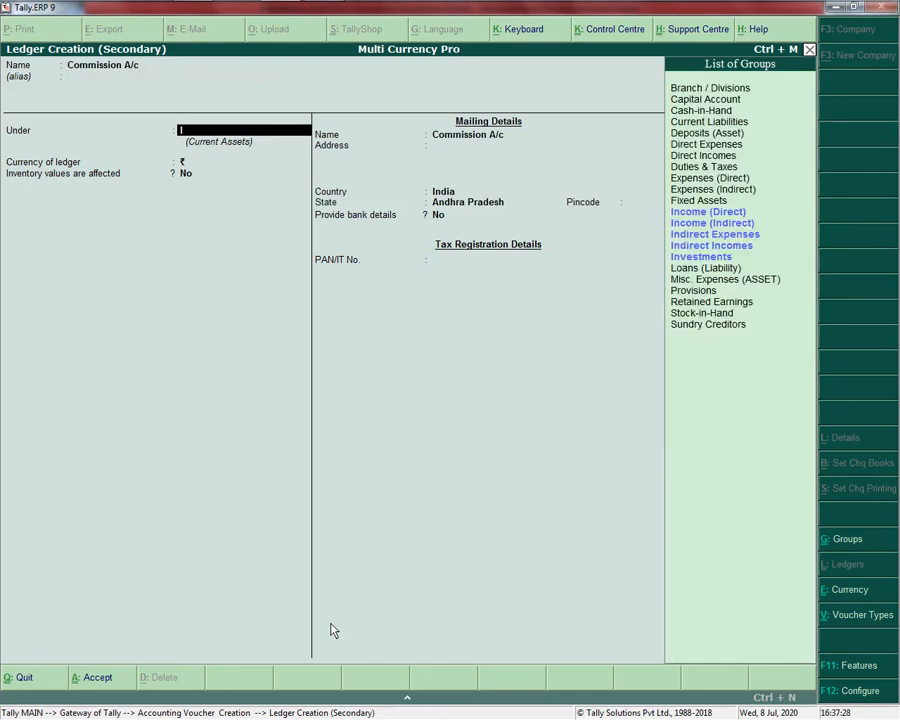
key("Down")
key("Down")
key("Down")
key("Up")
key("Down")
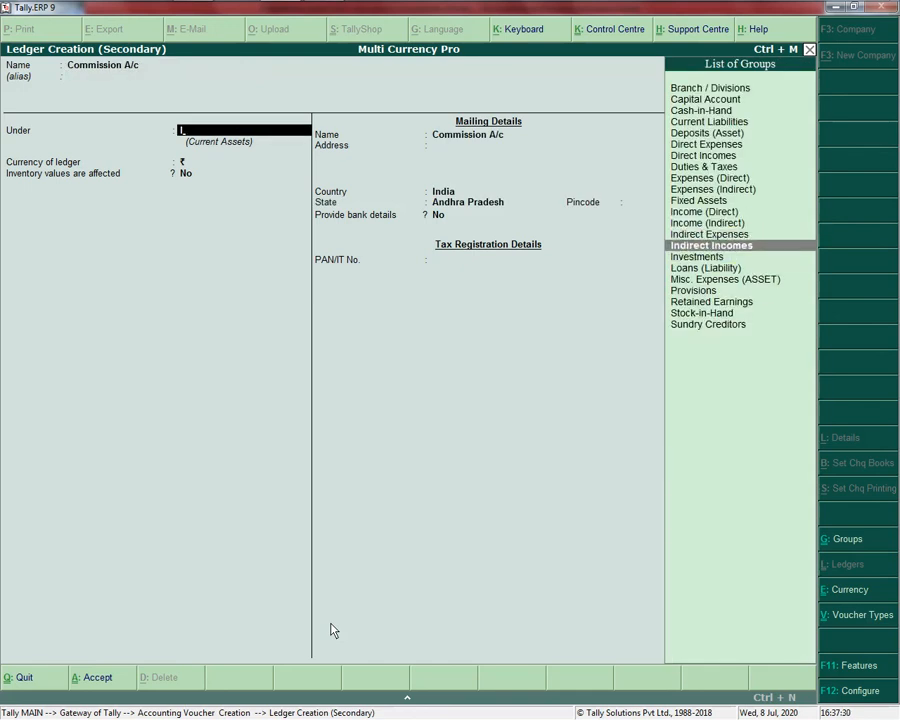
key("Return")
key("Return")
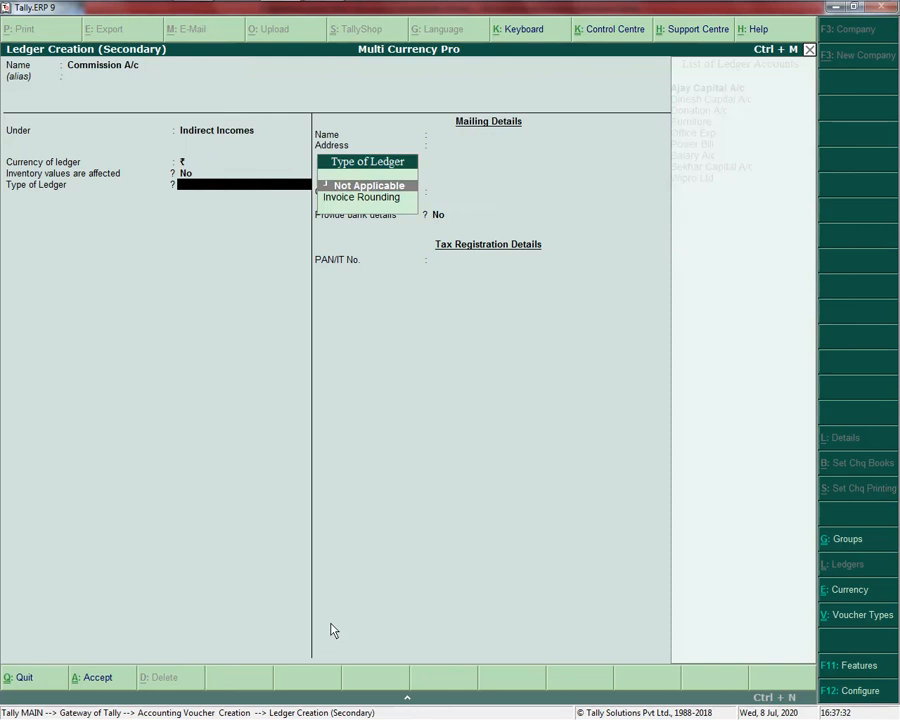
key("Return")
key("Return")
key("Return")
key("Return")
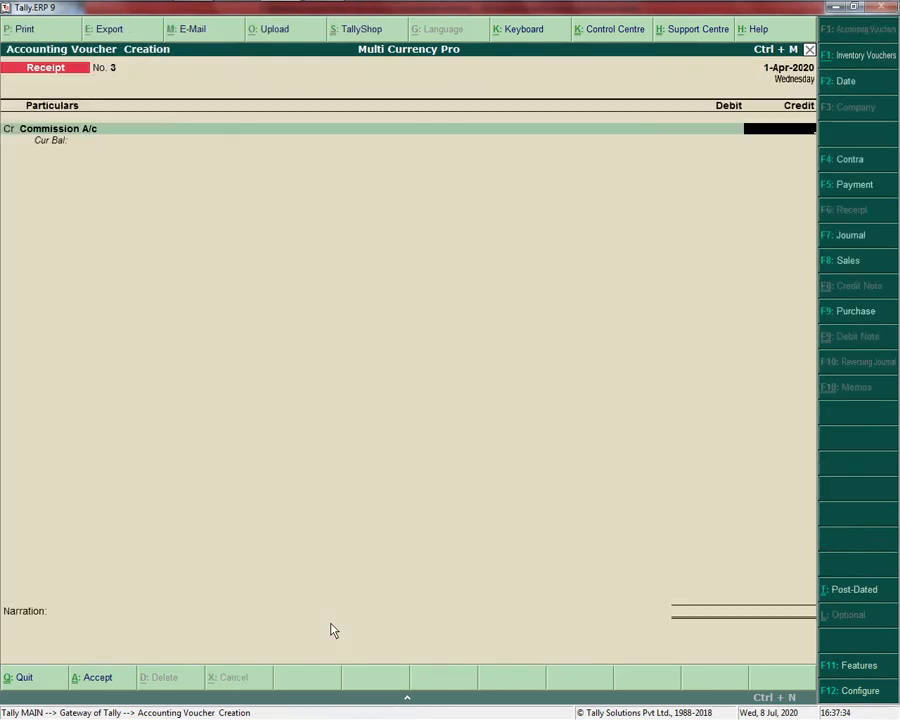
Check the commission amount in the Word sheet, and credit Commission A/c in Tally with E120 at ₹71/E.
key("alt+Tab")
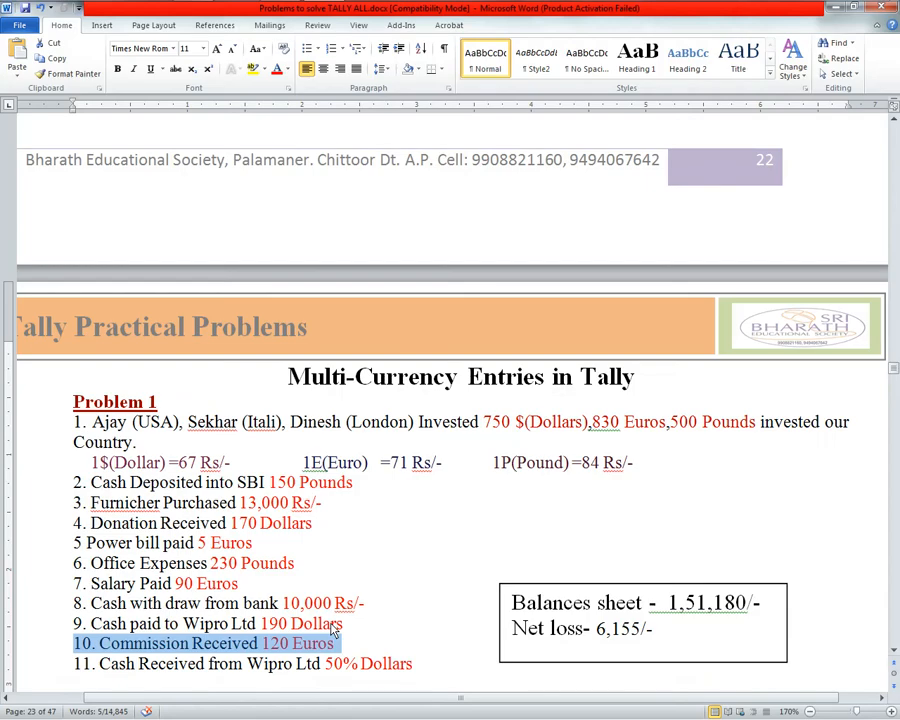
key("alt+Tab")
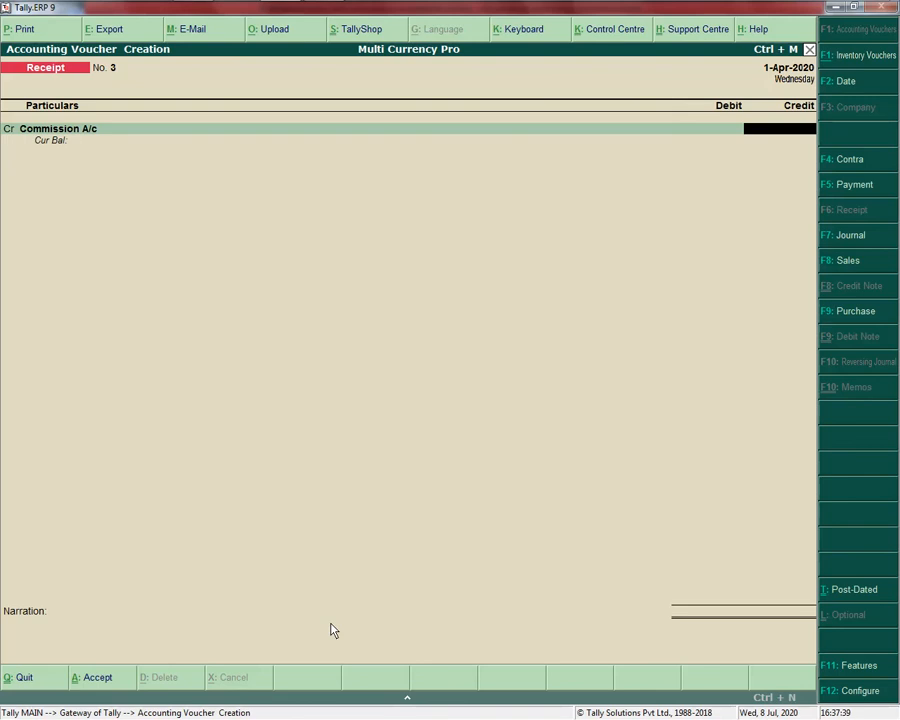
type("E120")
key("Return")
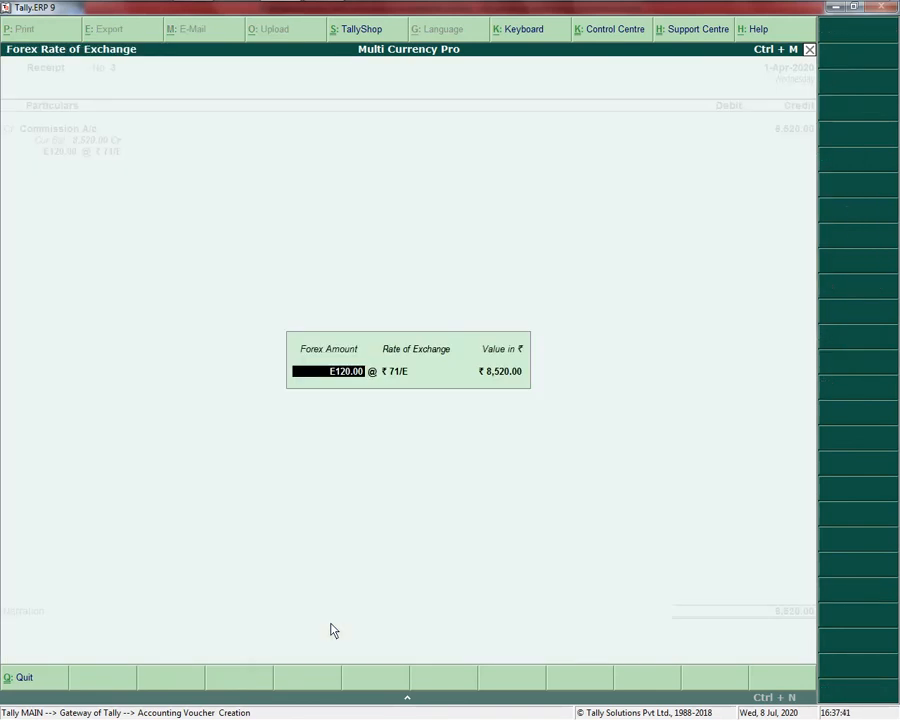
key("Return")
key("Return")
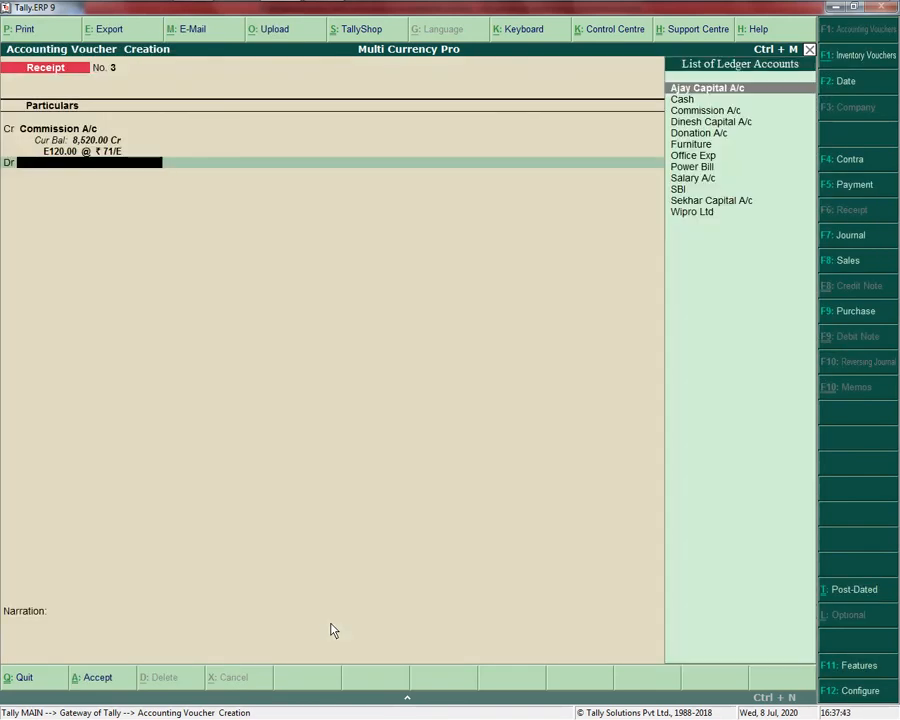
Debit Cash with the E120 commission and save the receipt voucher without a narration.
key("Down")
key("Return")
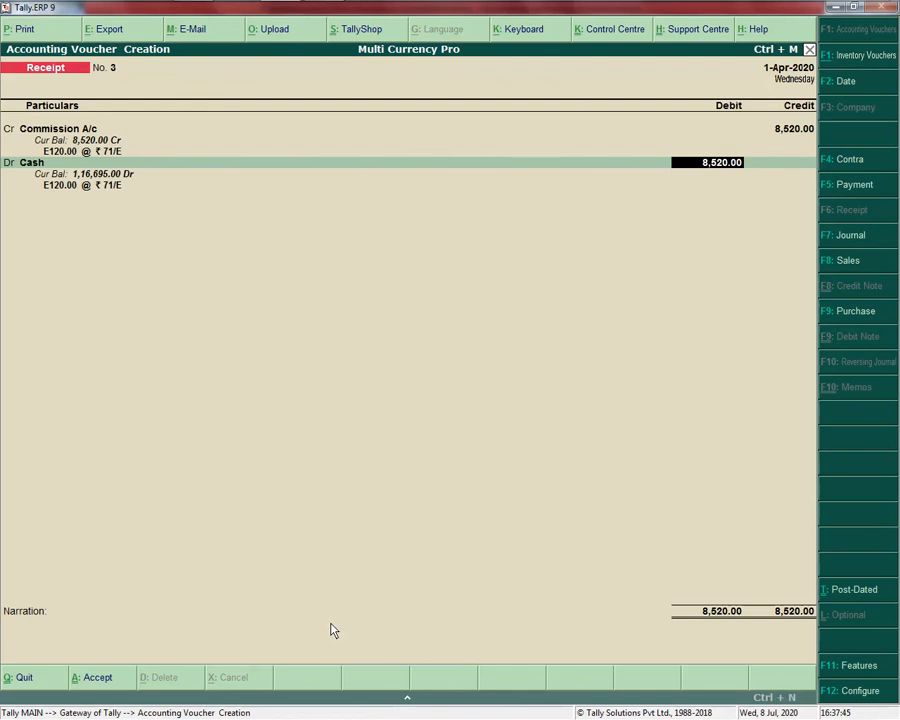
key("Return")
key("Return")
key("Return")
Highlight transaction 11, the cash received from Wipro Ltd, in the Word problem sheet and return to Tally.
key("alt+Tab")
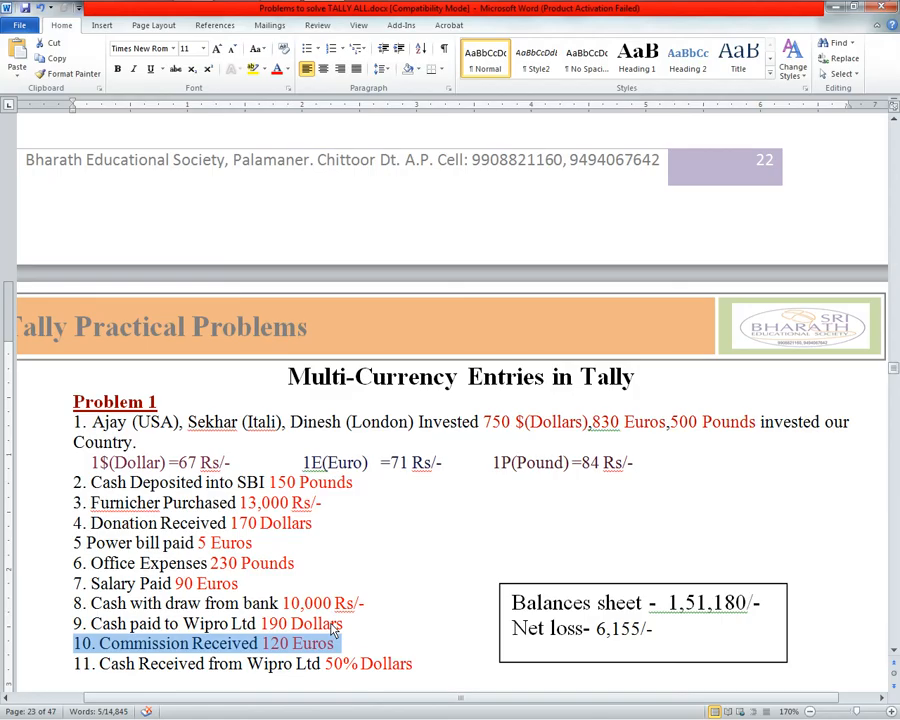
key("Down")
key("Home")
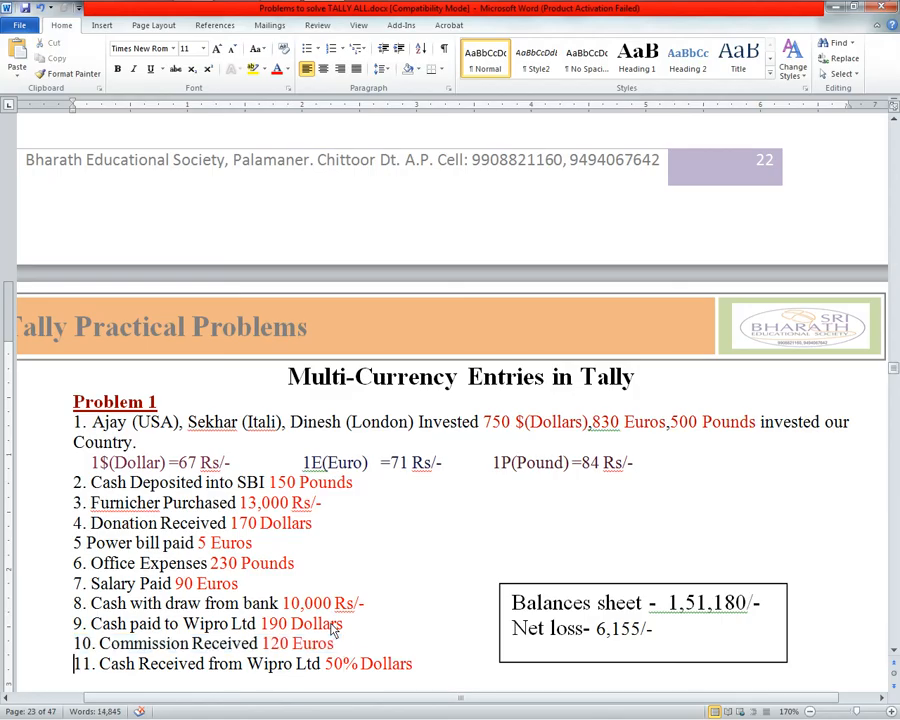
key("shift+End")
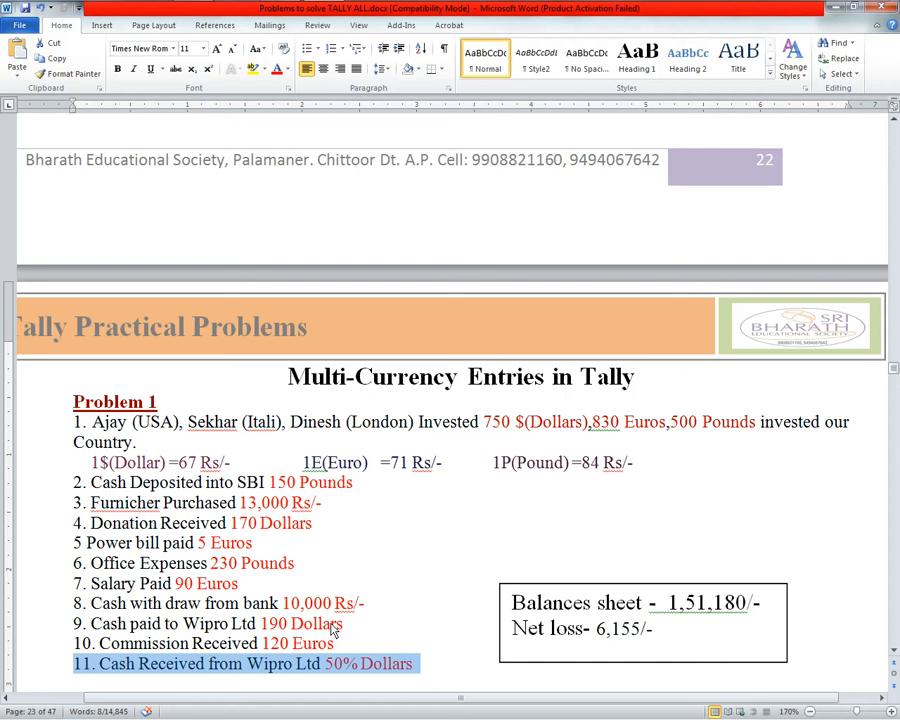
key("alt+Tab")
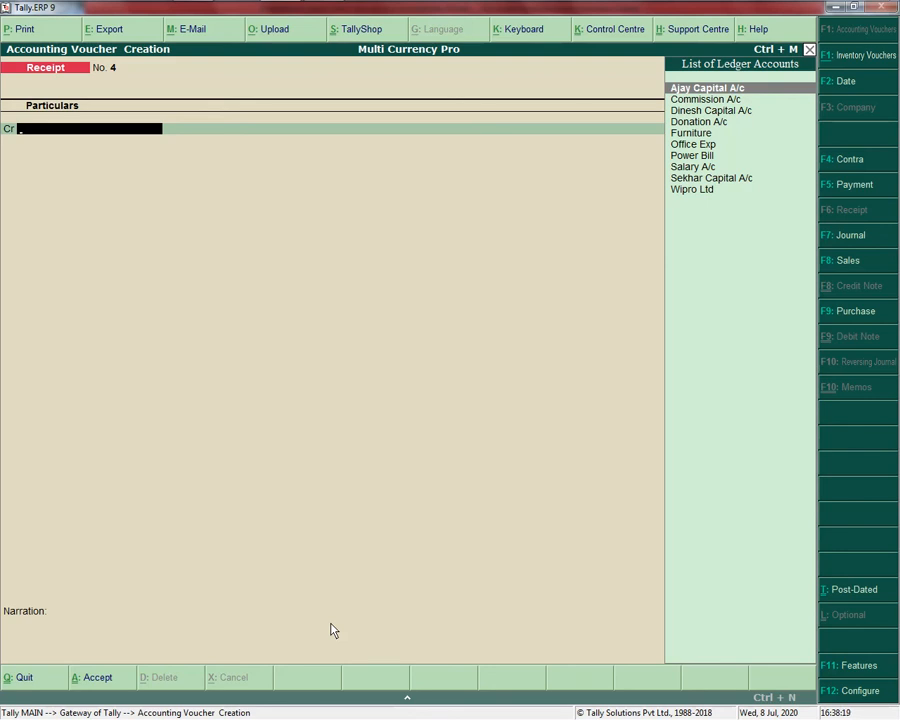
Choose Wipro Ltd for the new receipt's credit line and recheck transaction 11's percentage in the Word sheet.
type("W")
key("Return")
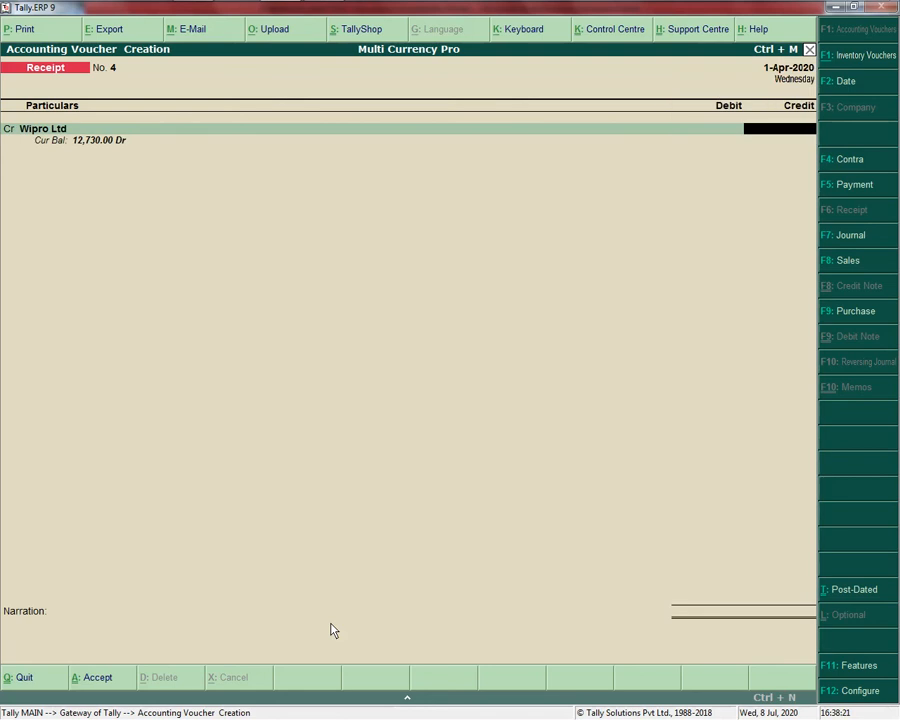
key("alt+Tab")
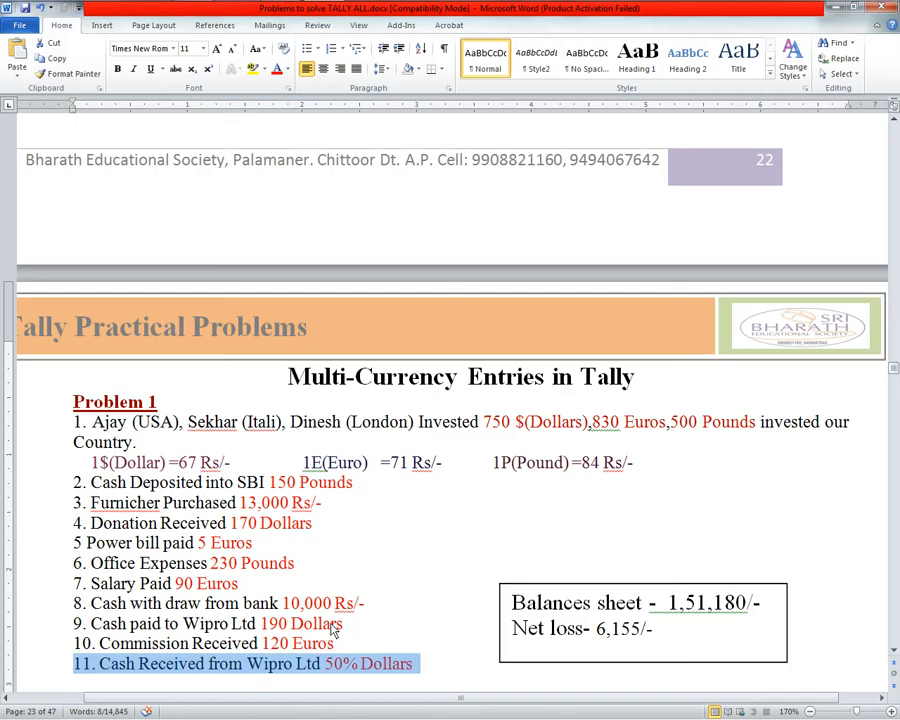
key("alt+Tab")
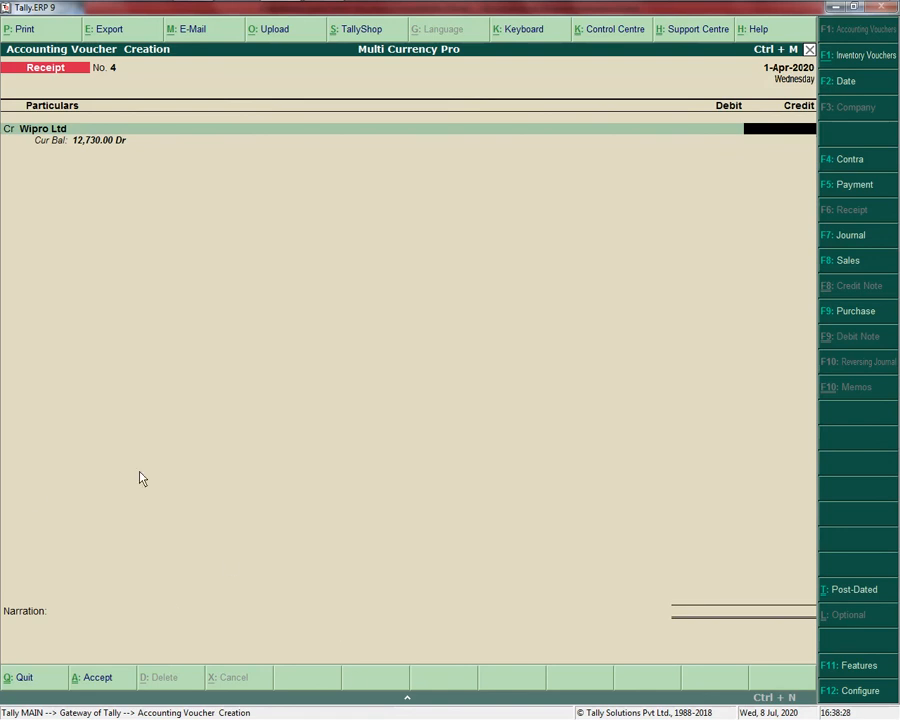
Work out half of the 190 dollars paid to Wipro Ltd with Tally's built-in calculator using 190/2.
key("ctrl+n")
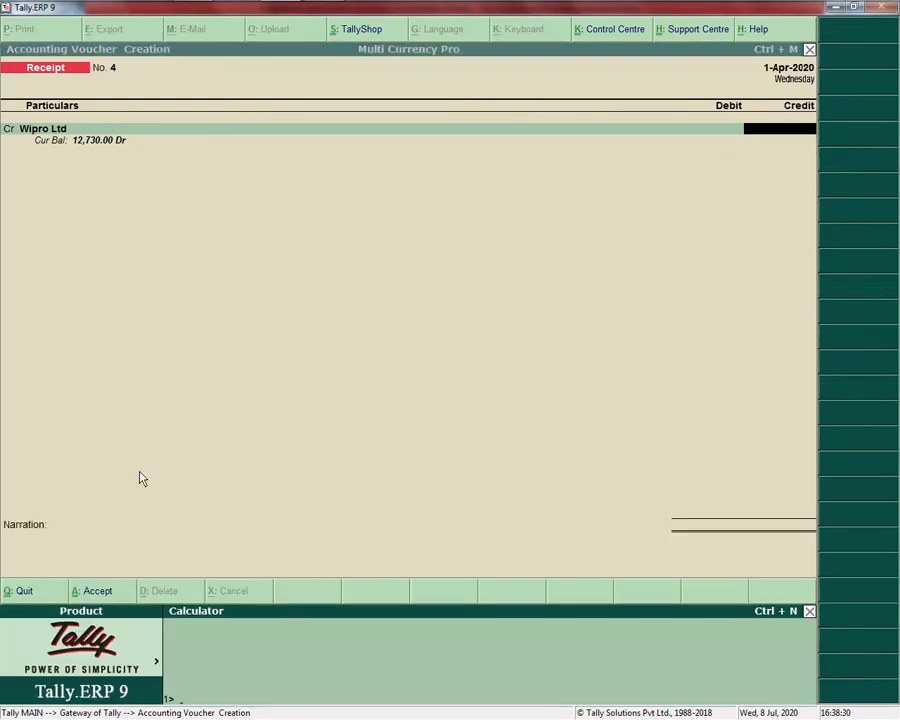
type("190/2")
key("Return")
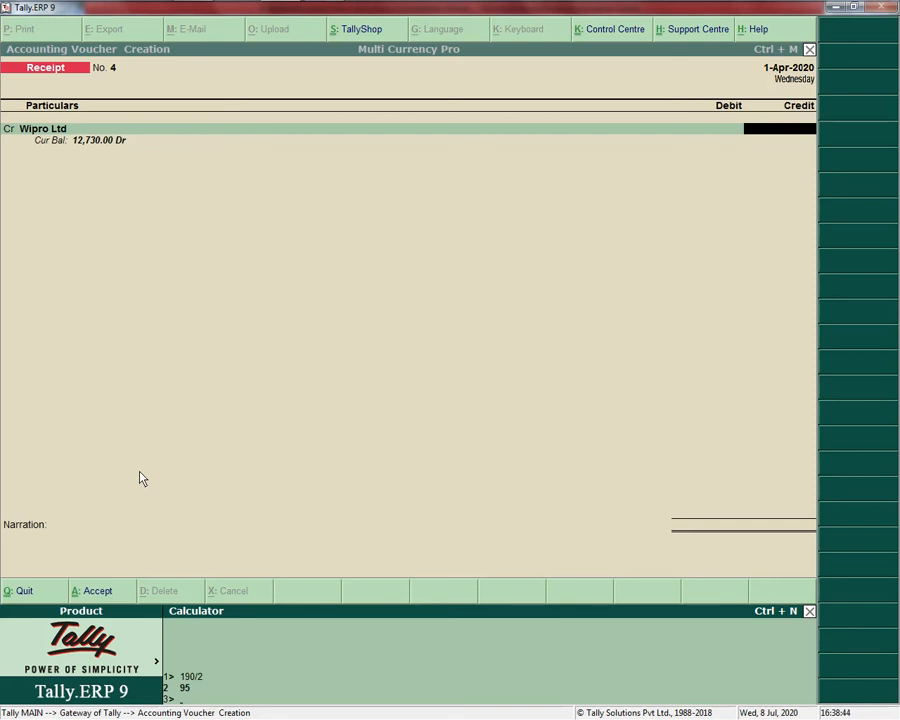
key("ctrl+n")
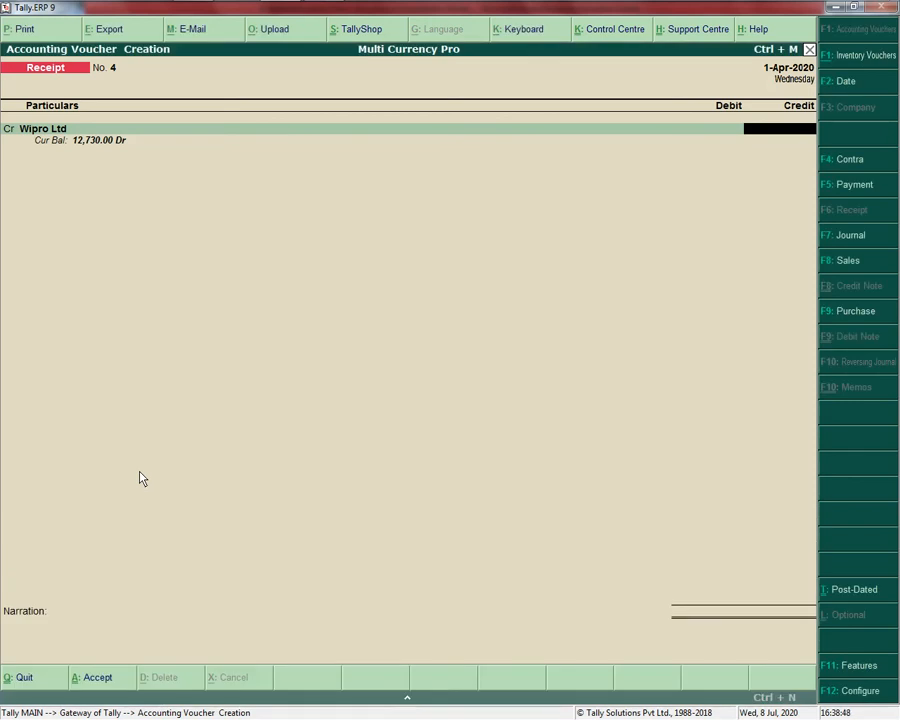
Credit Wipro Ltd with $95 at ₹67/$ and debit Cash with the same amount.
type("$95")
key("Return")
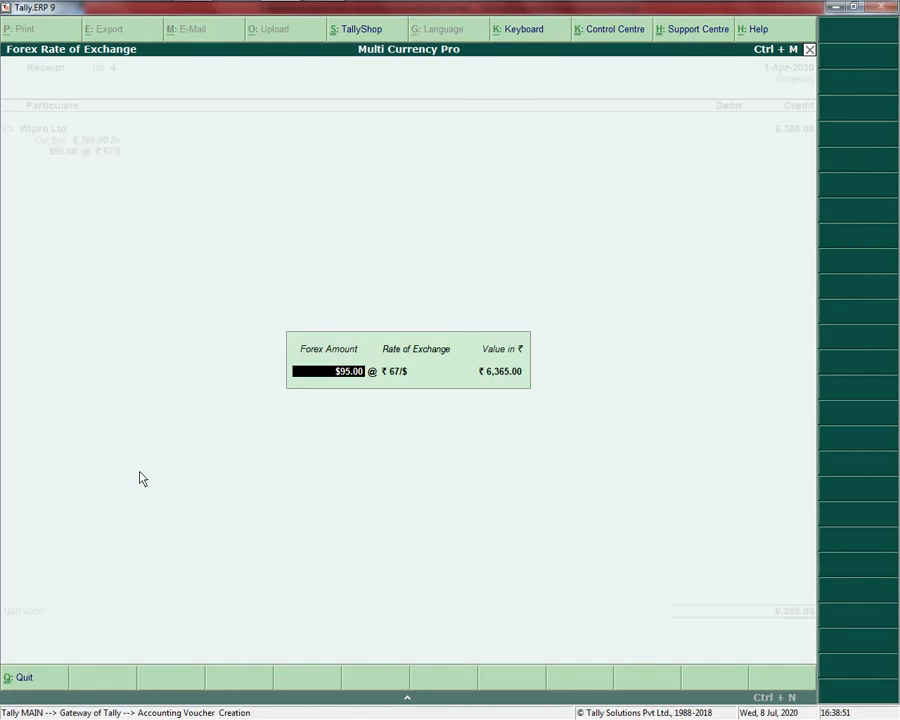
key("Return")
key("Return")
key("Return")
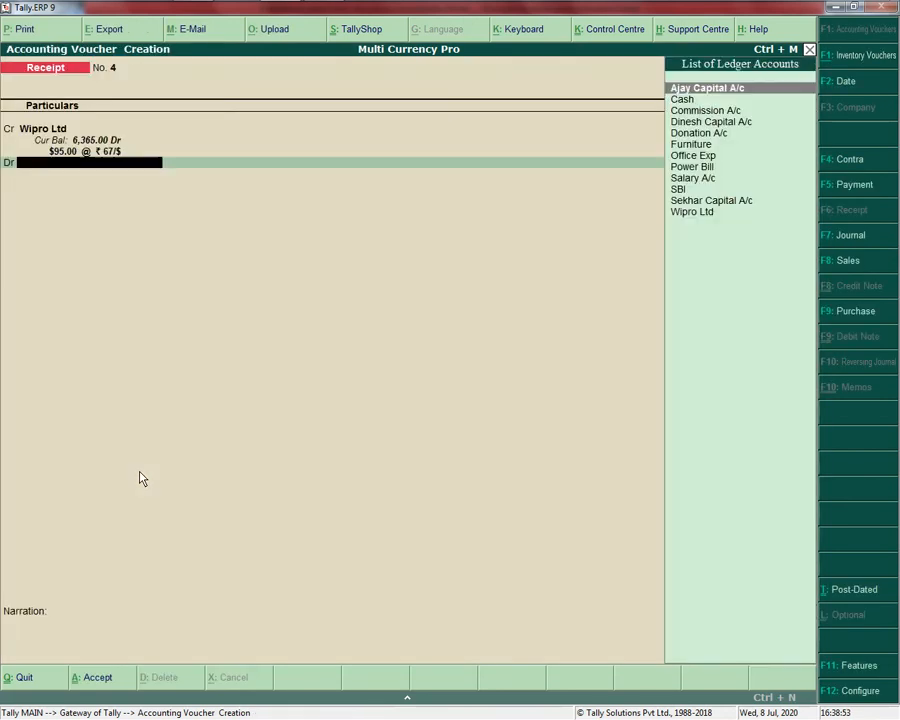
key("Down")
key("Return")
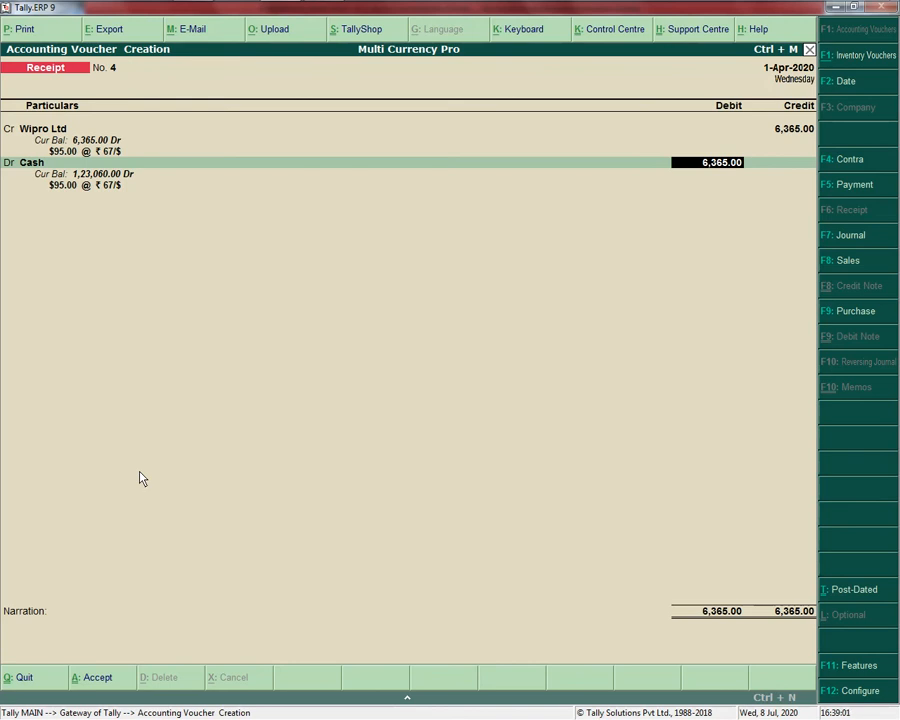
Check the dollar rate in the Word sheet, and calculate 190*67 in Tally's built-in calculator to verify the rupee value.
key("ctrl+n")
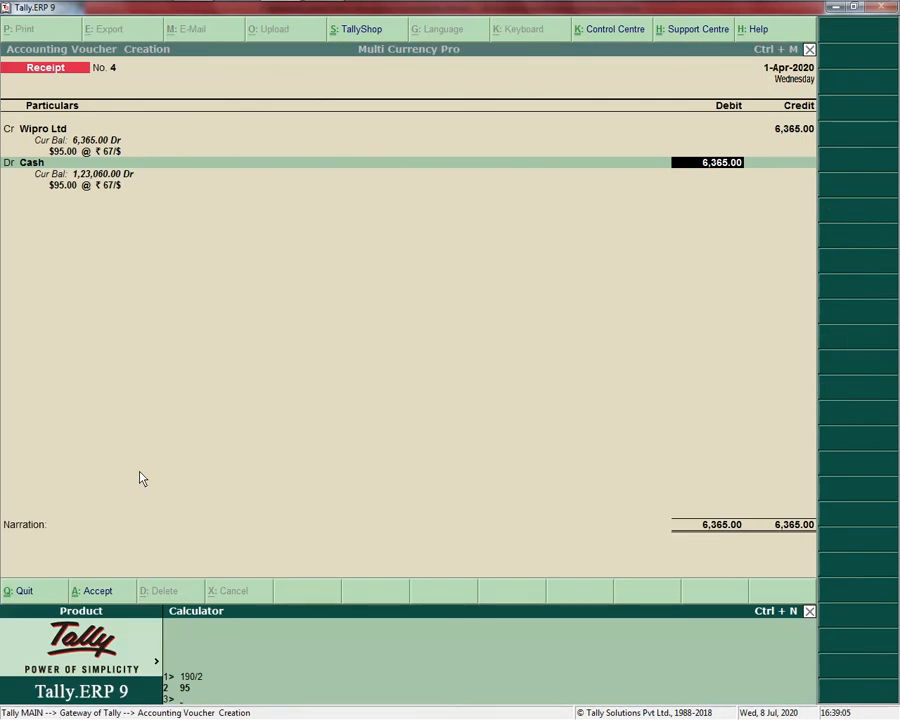
key("alt+Tab")
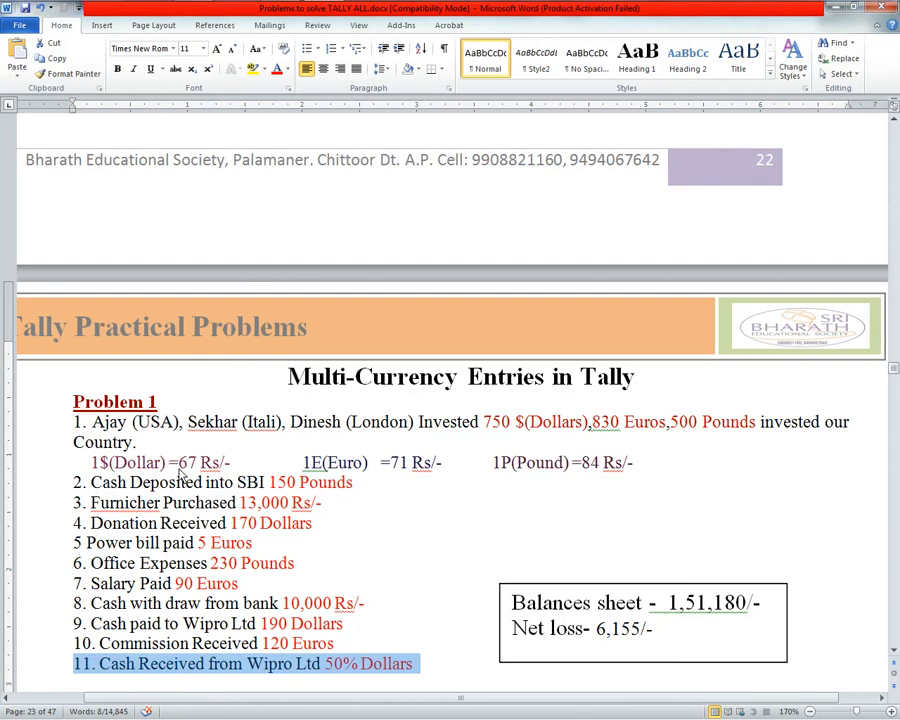
key("alt+Tab")
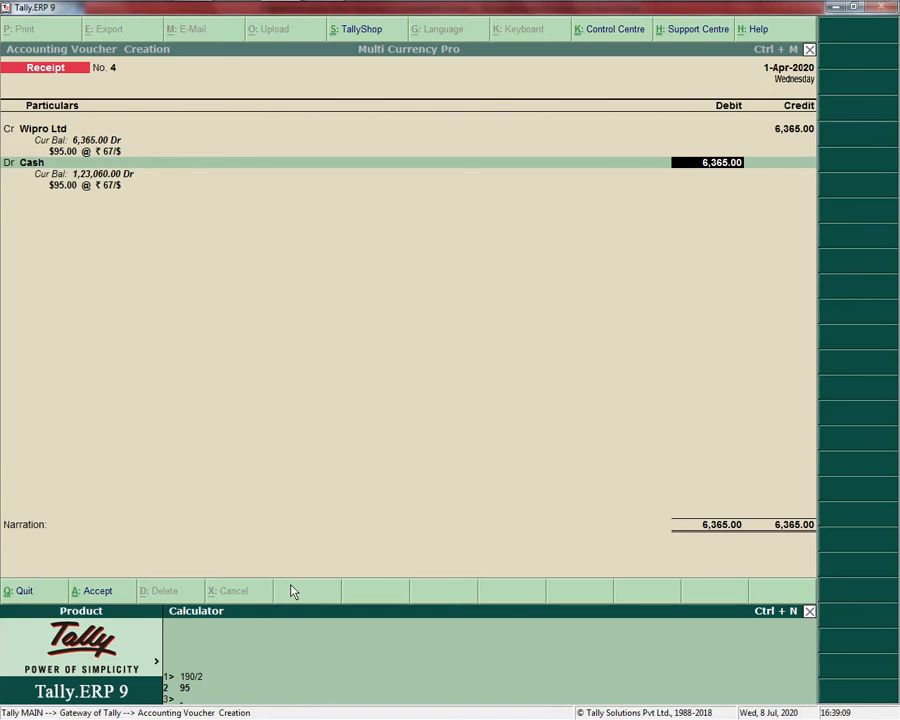
type("190*67")
key("Return")
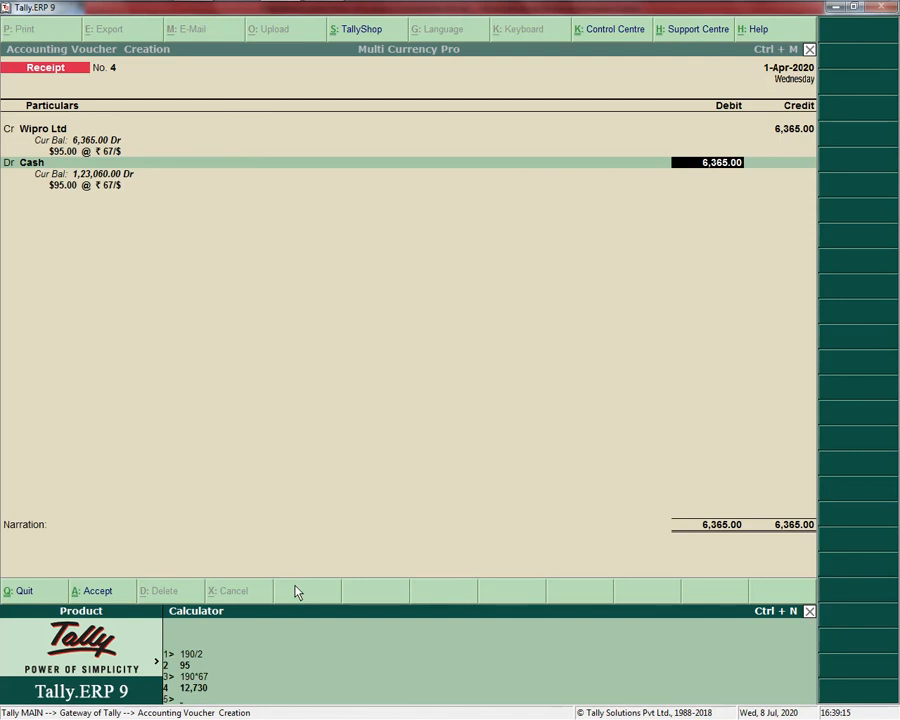
Calculate 12730*50/100 in Tally's built-in calculator to verify the receipt amount, and return to the voucher.
type("12730*50/100")
key("Return")
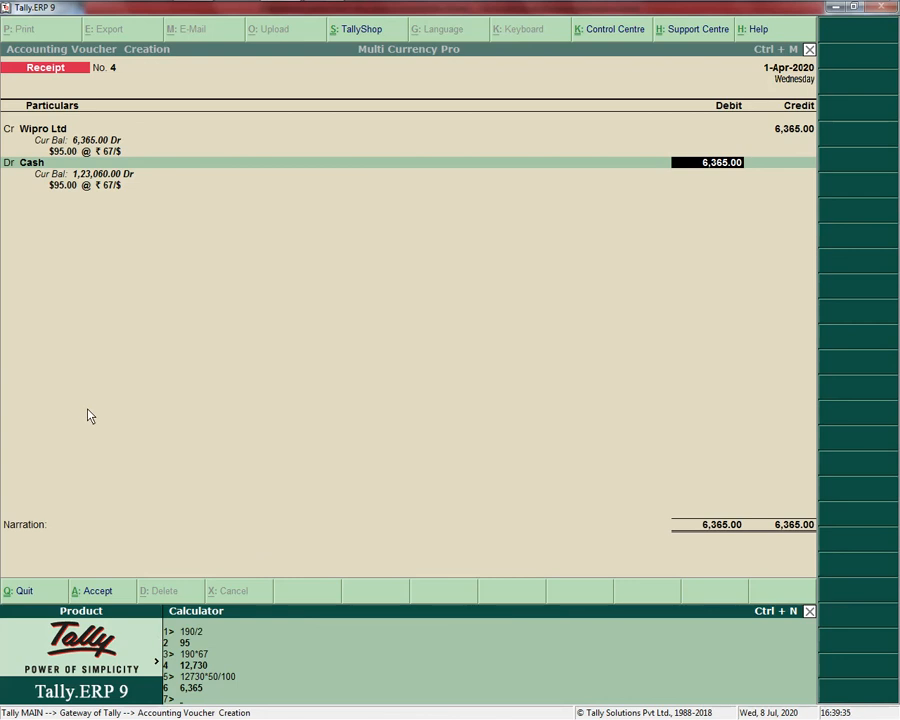
key("ctrl+m")
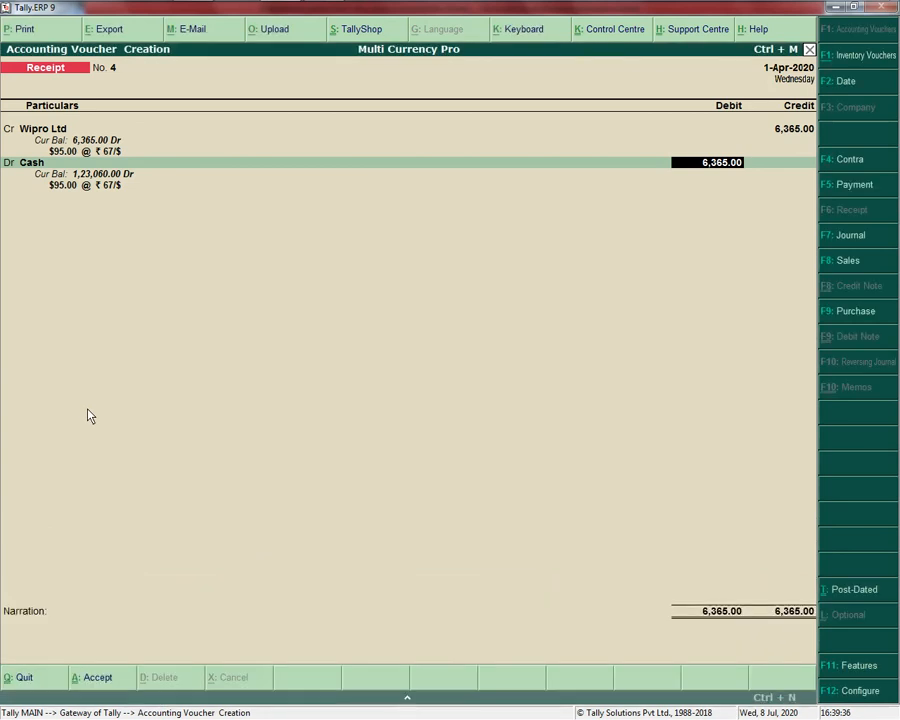
Accept the Cash line's $95 at ₹67/$ and save the Wipro Ltd receipt voucher without a narration.
key("Return")
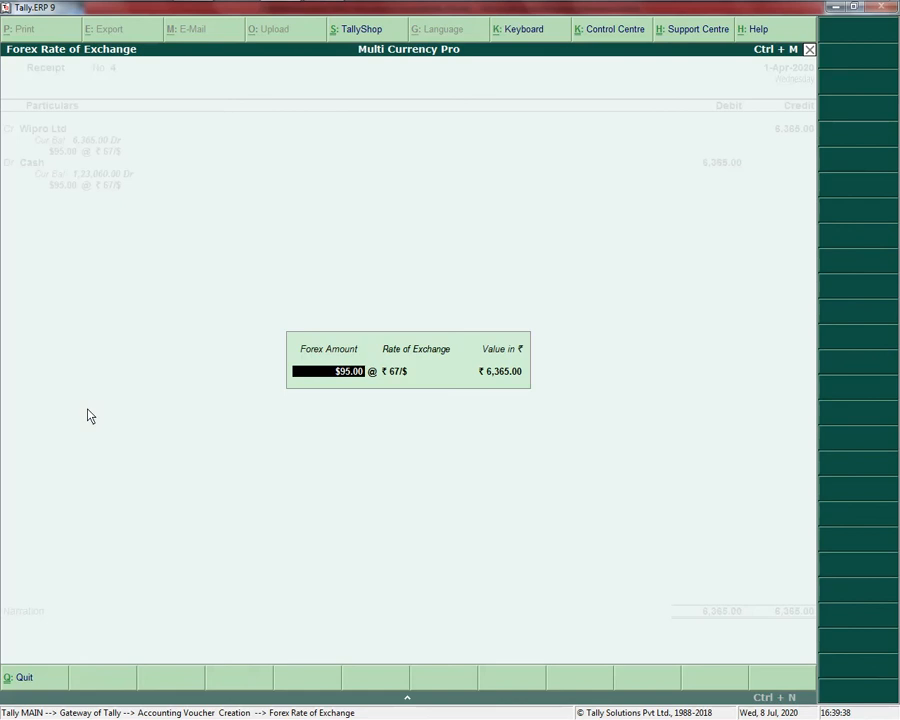
key("Return")
key("Return")
key("Return")
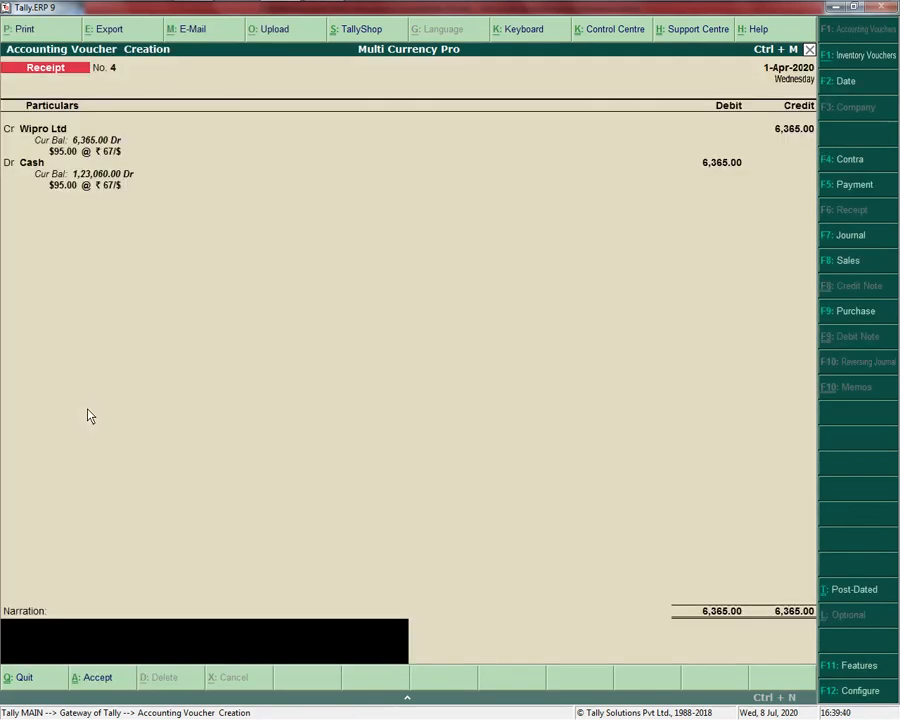
key("ctrl+a")
Look up Problem 1's expected balance sheet total and net loss in the Word sheet, and return to Tally.
key("alt+Tab")
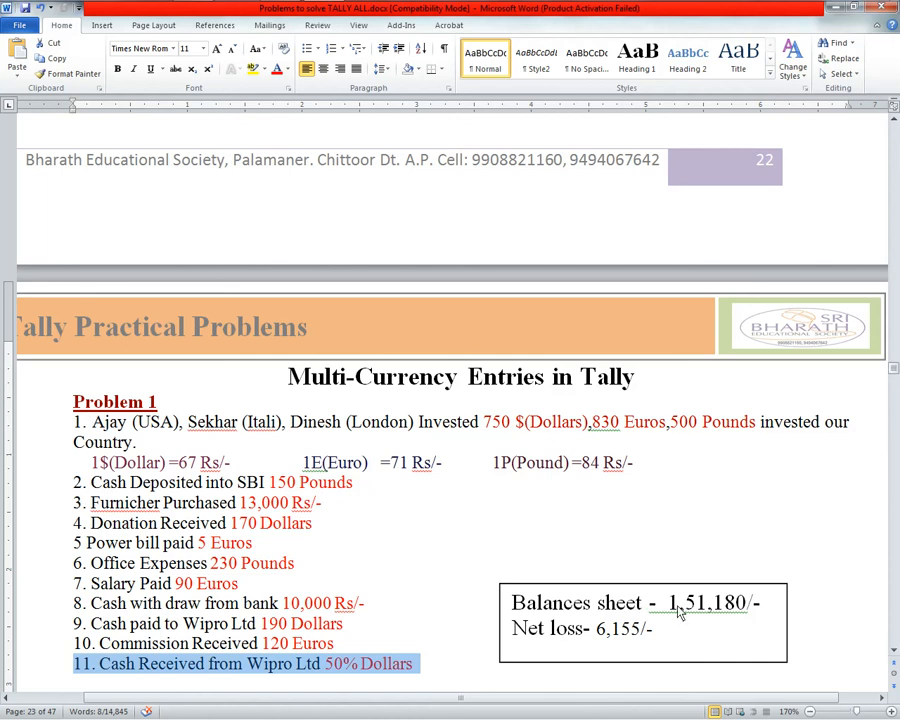
left_click_drag(668, 604, 758, 604)
left_click_drag(599, 634, 656, 634)
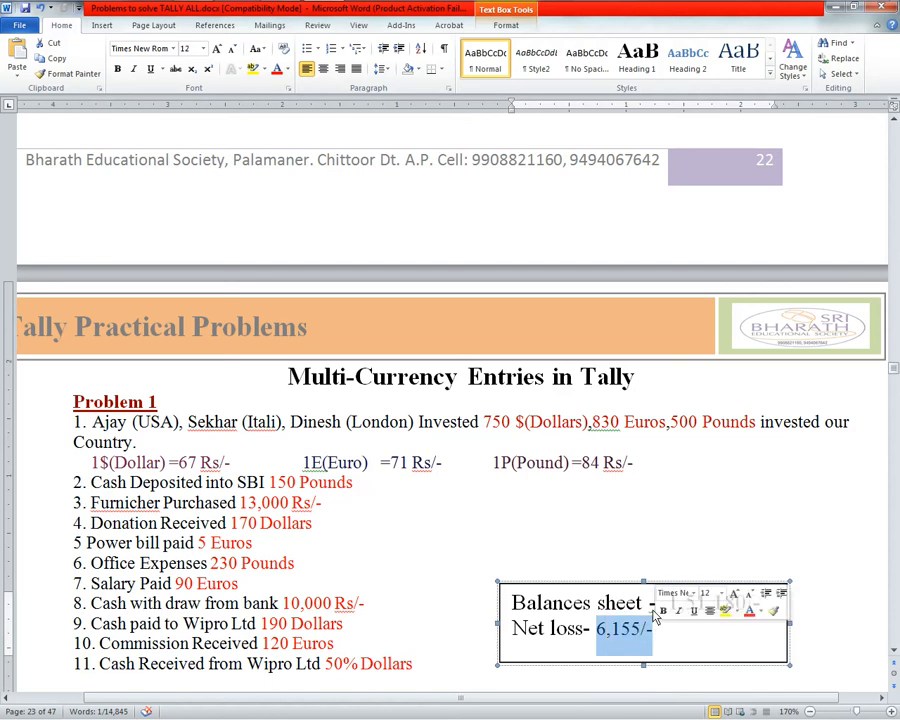
key("alt+Tab")
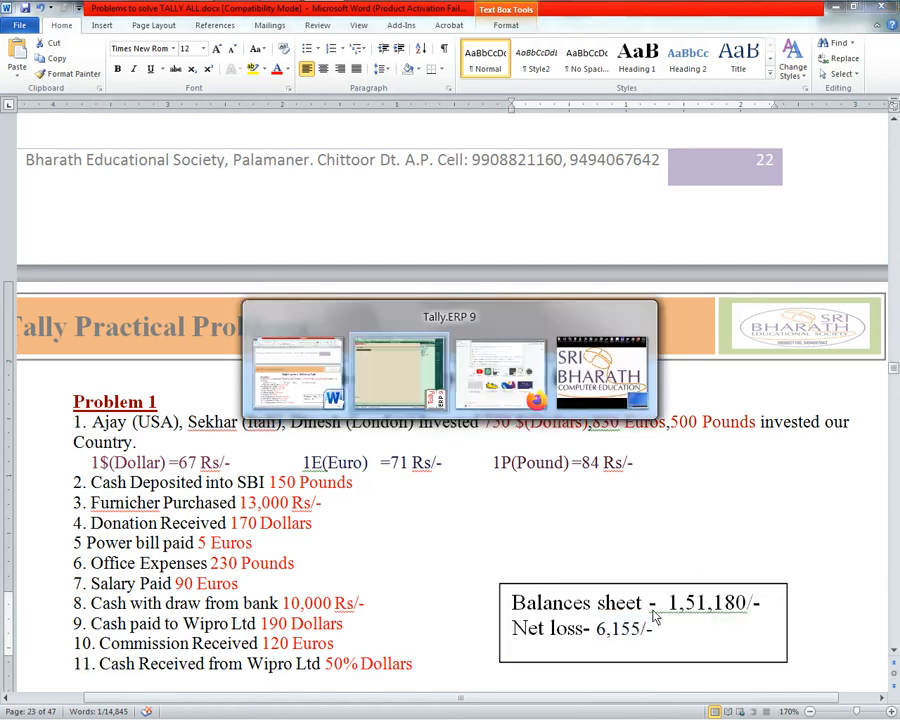
key("alt+Tab")
key("alt+Tab")
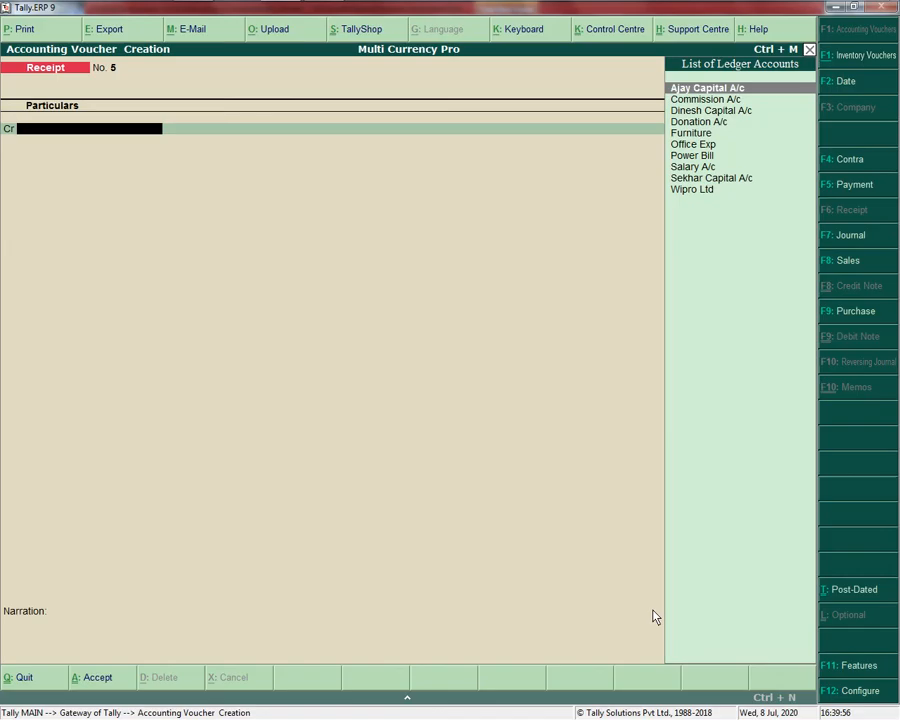
Quit voucher entry, open the Balance Sheet report and compare its total with the expected figure in the Word sheet.
key("Escape")
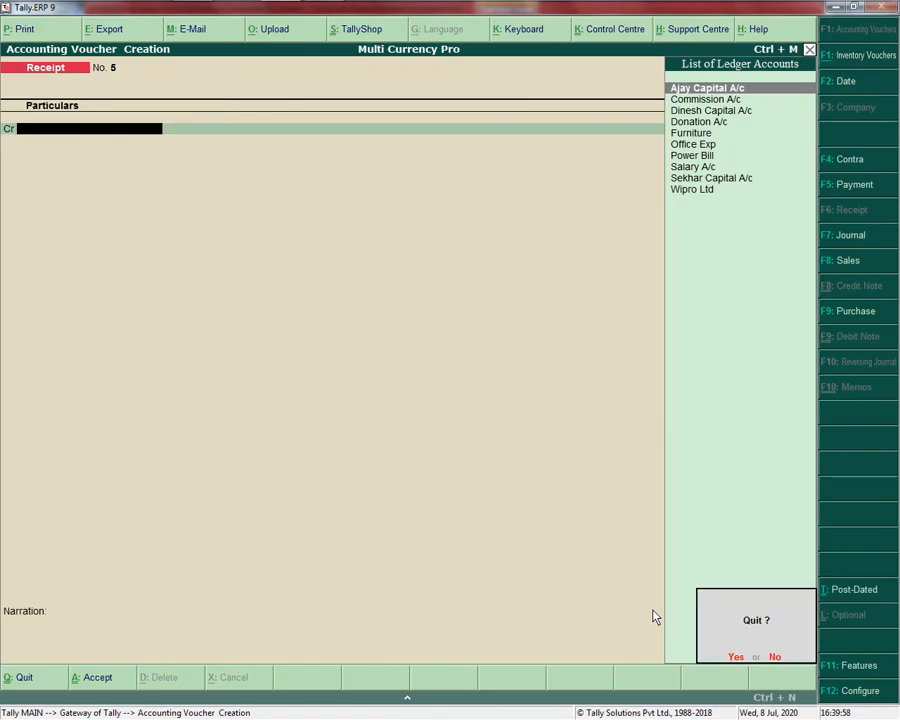
key("Return")
key("Down")
key("Down")
key("Down")
key("Down")
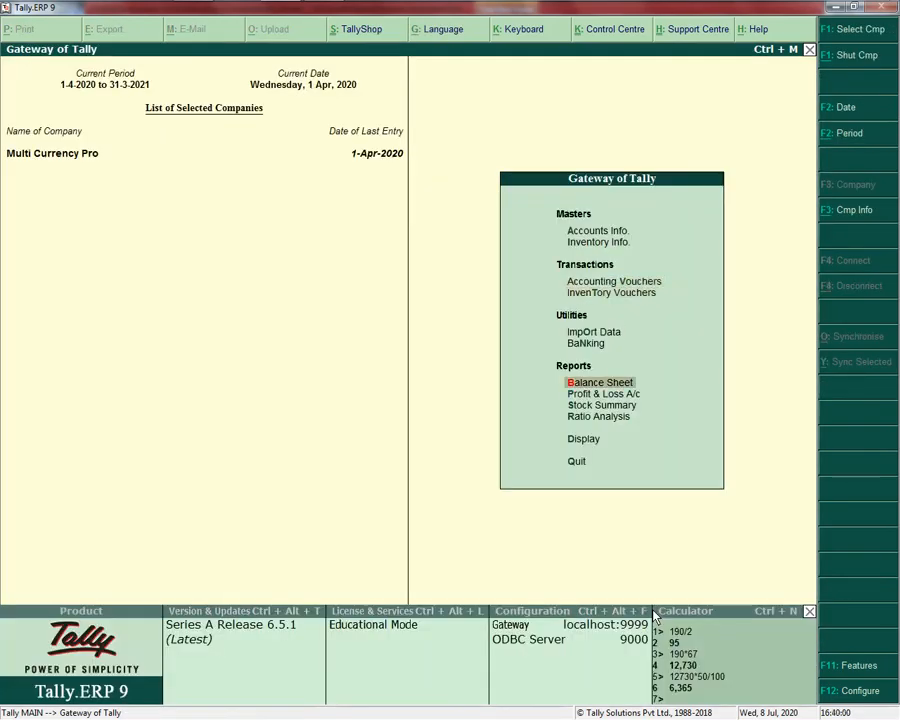
key("Return")
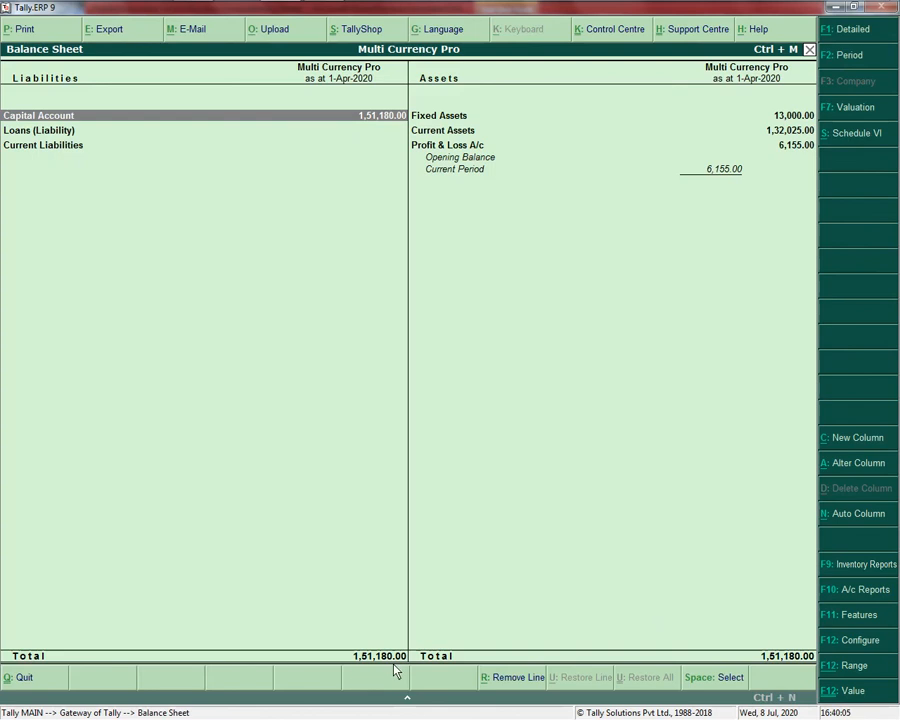
key("alt+Tab")
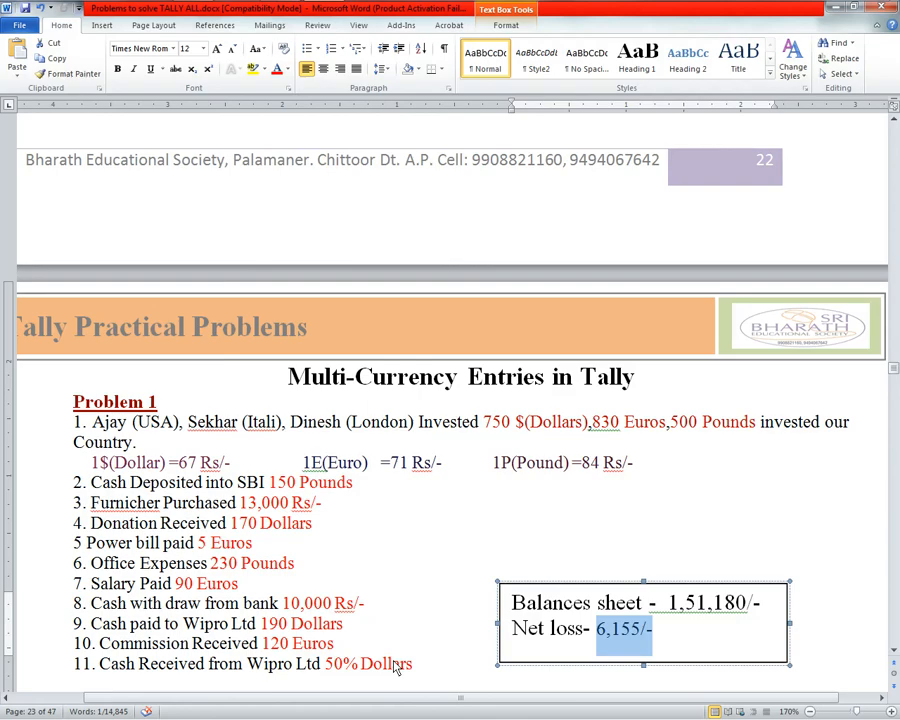
key("alt+Tab")
Open the Profit & Loss A/c from the Balance Sheet and compare its net loss with the Word sheet's answer.
key("Down")
key("Right")
key("Down")
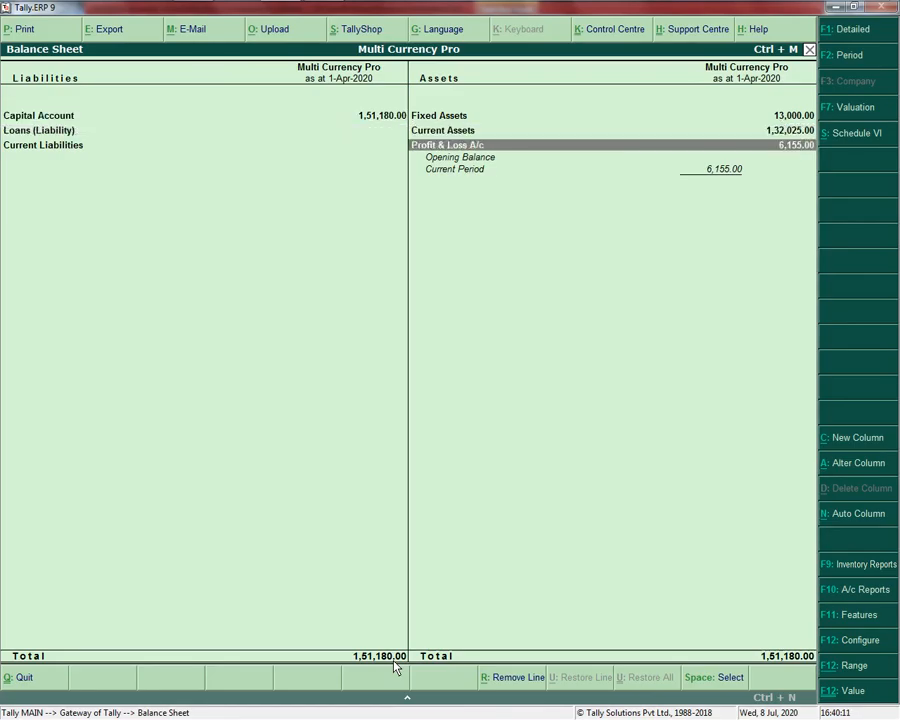
key("Return")
key("Right")
key("Down")
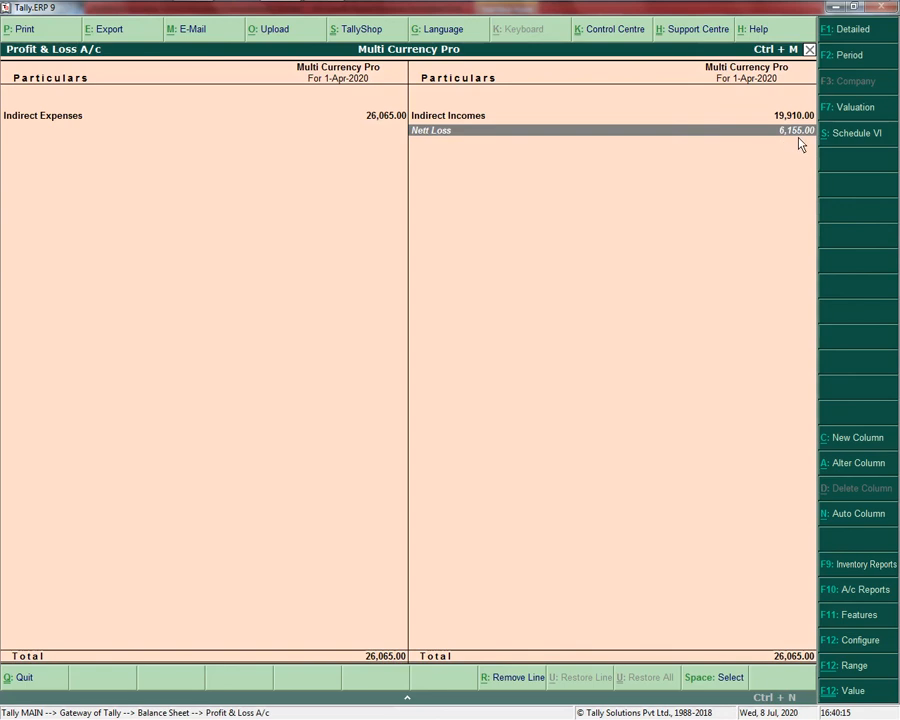
key("alt+Tab")
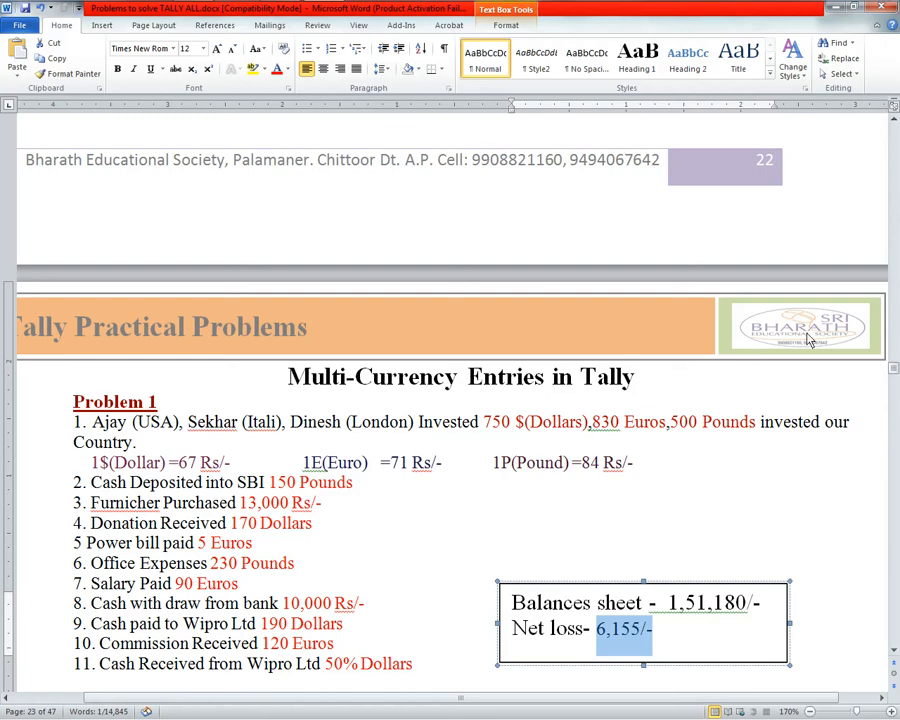
scroll(304, 516, "down", 1)
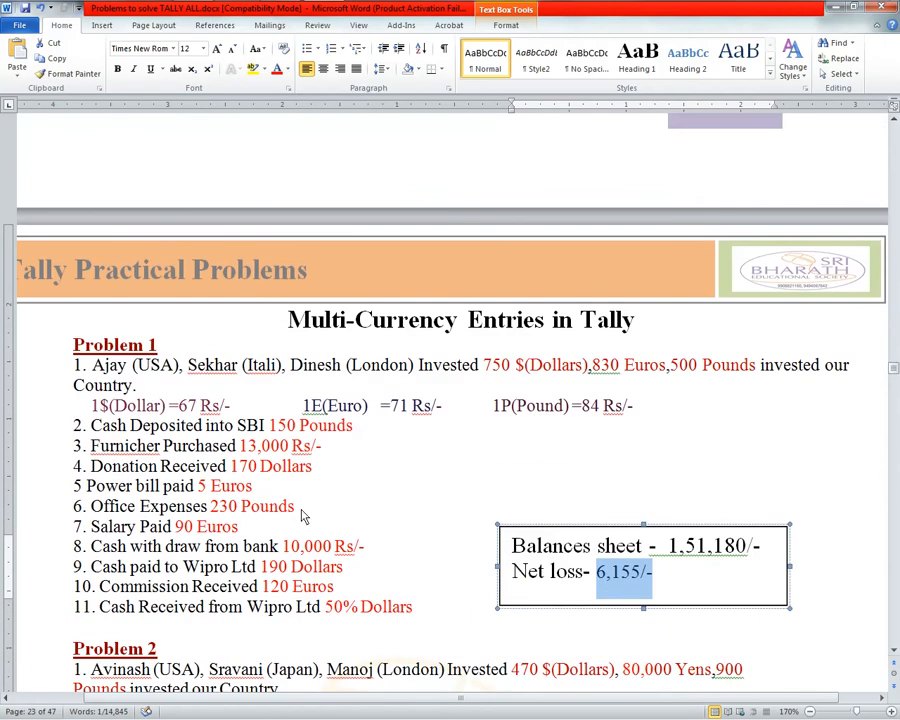